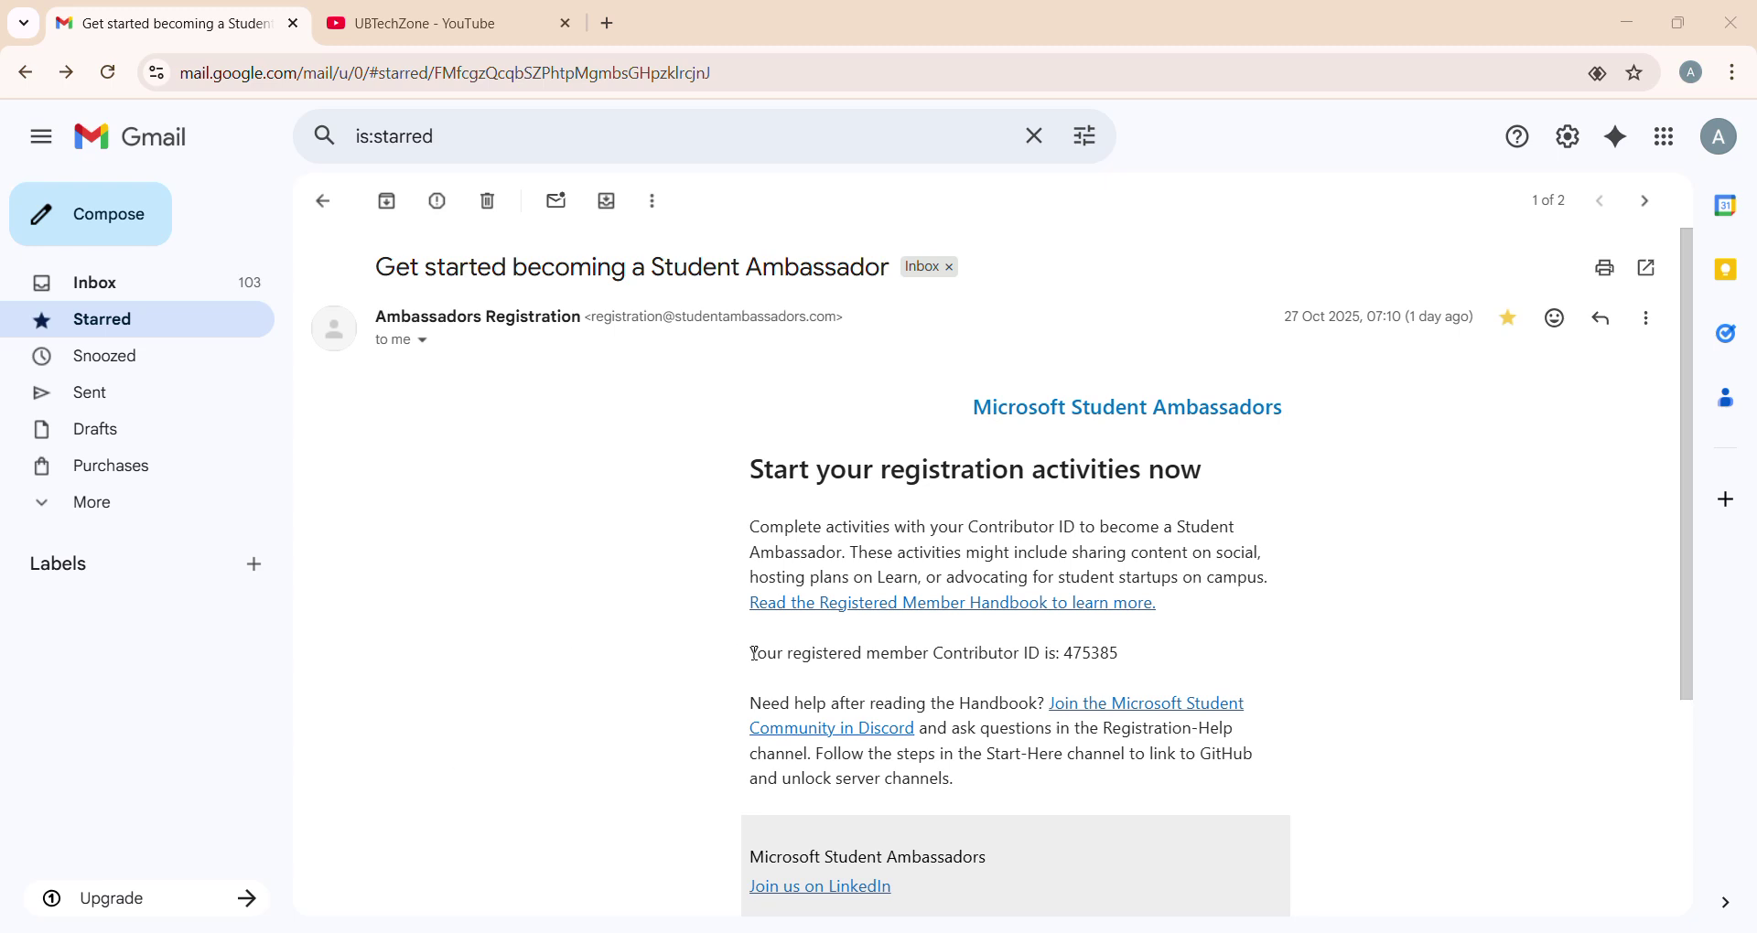
# Step: Locate the registered member Contributor ID in the Student Ambassadors registration email
pyautogui.moveTo(754, 651); pyautogui.dragTo(1229, 656)
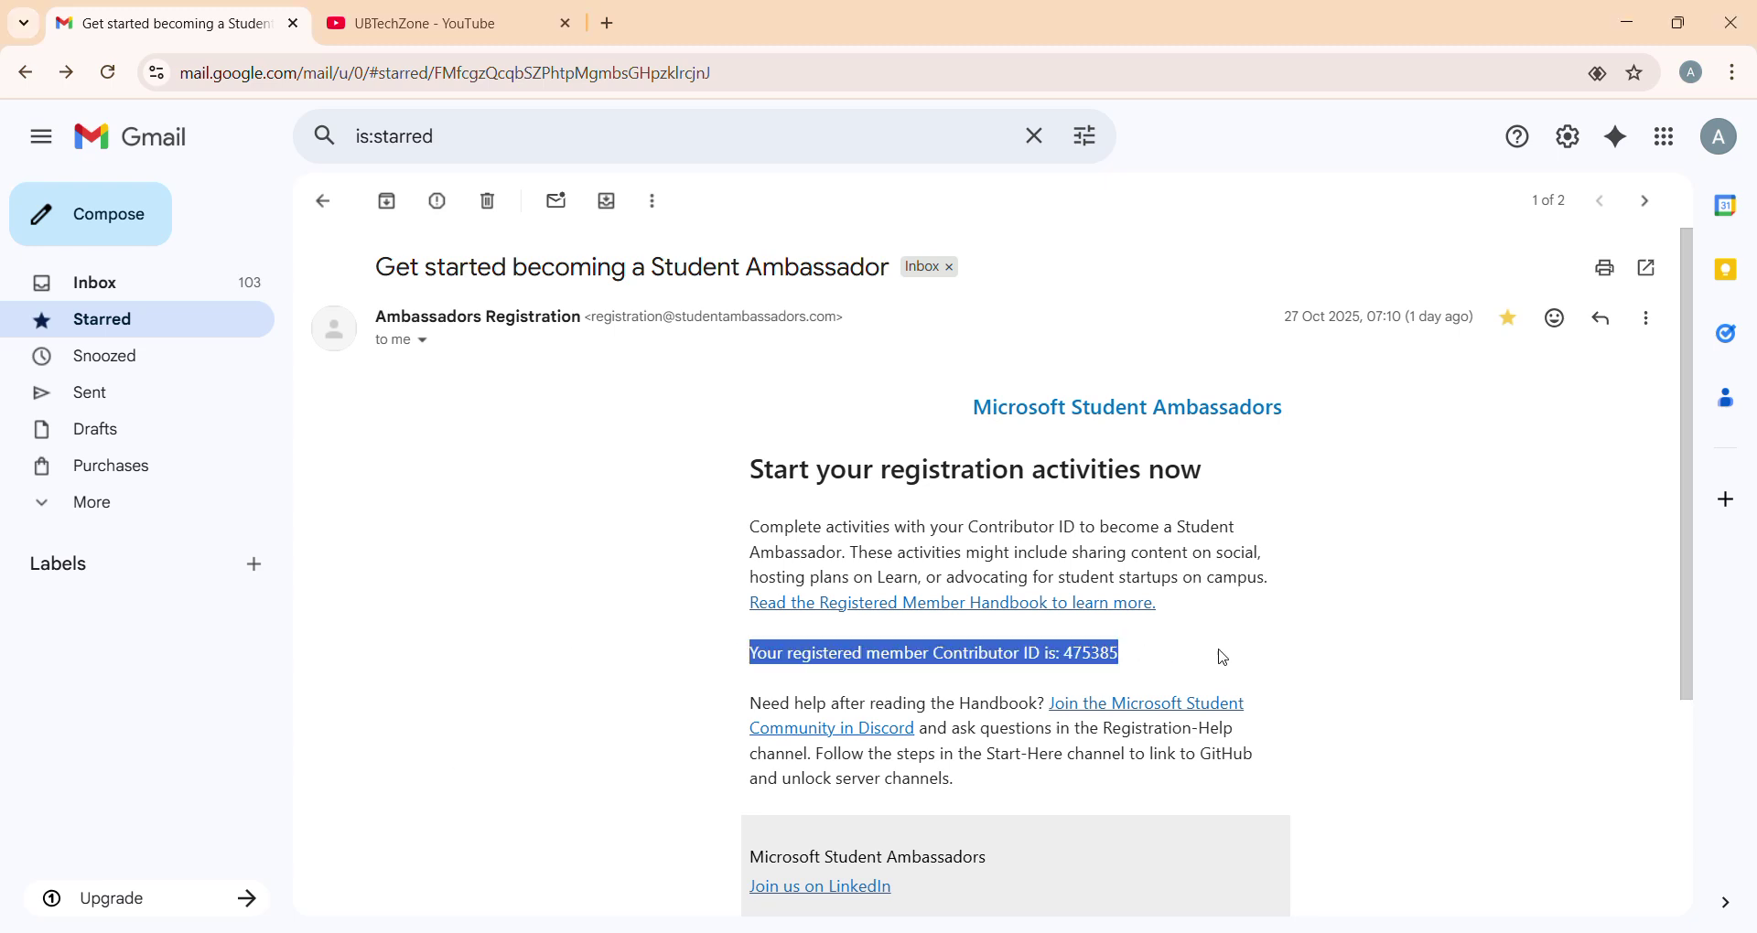
pyautogui.click(1157, 661)
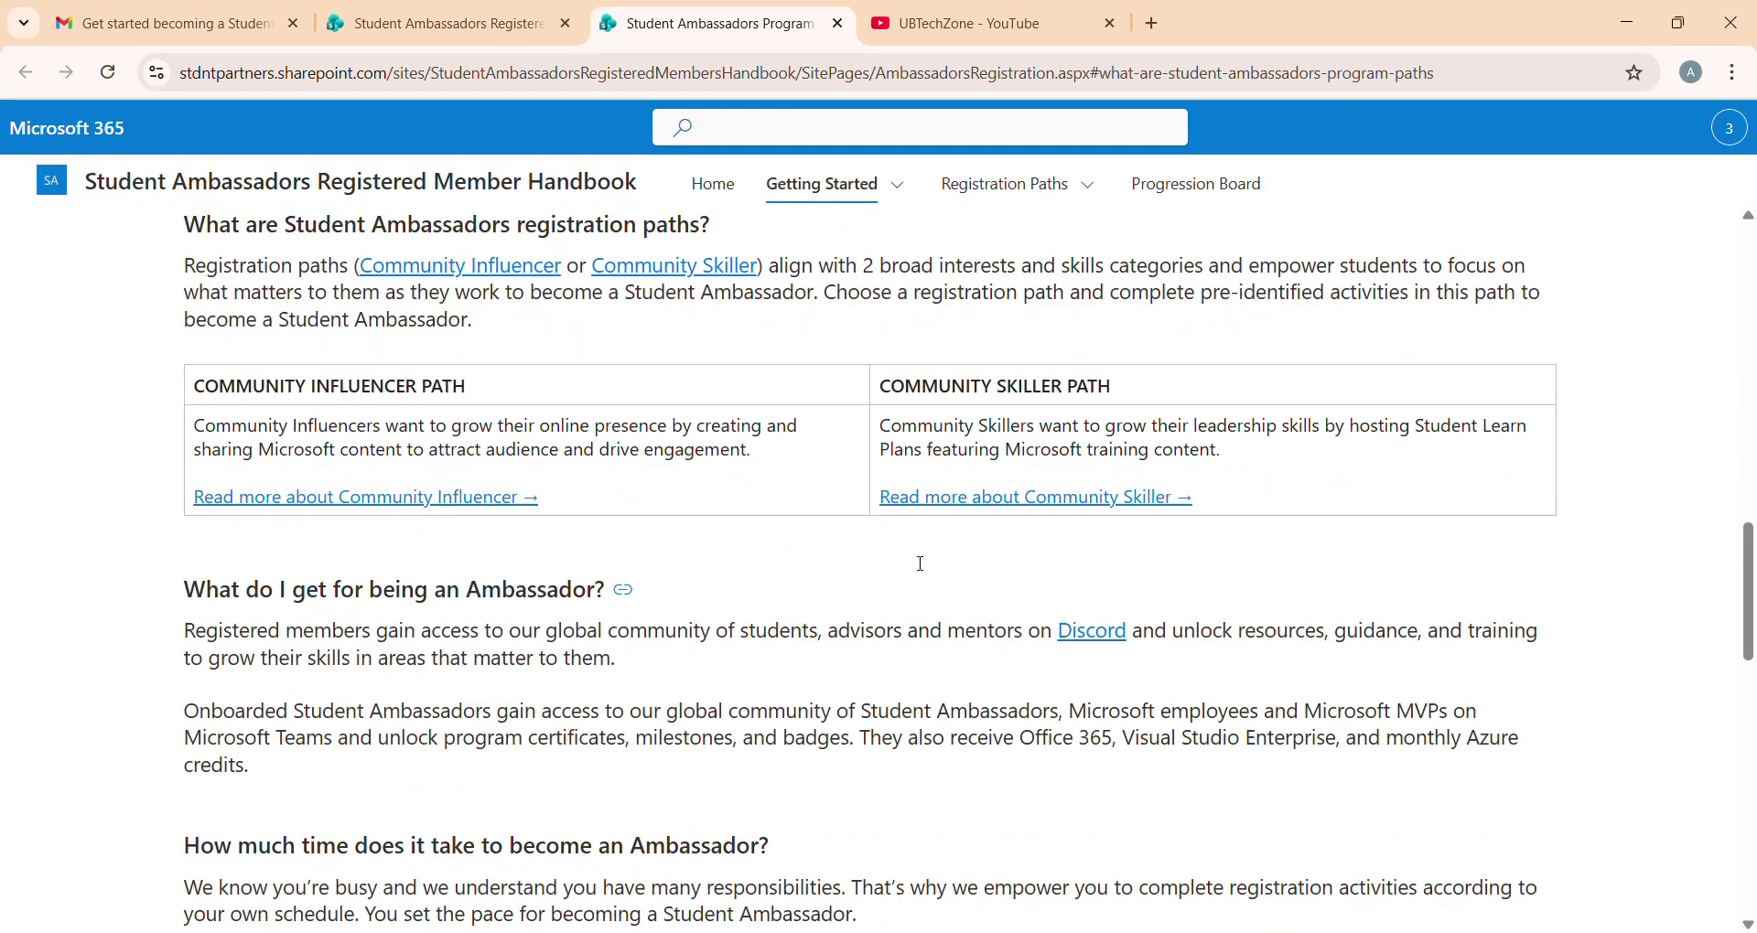
# Step: Open the detailed page for the Community Influencer path from the handbook's registration paths table
pyautogui.moveTo(468, 386); pyautogui.dragTo(877, 420)
pyautogui.click(819, 562)
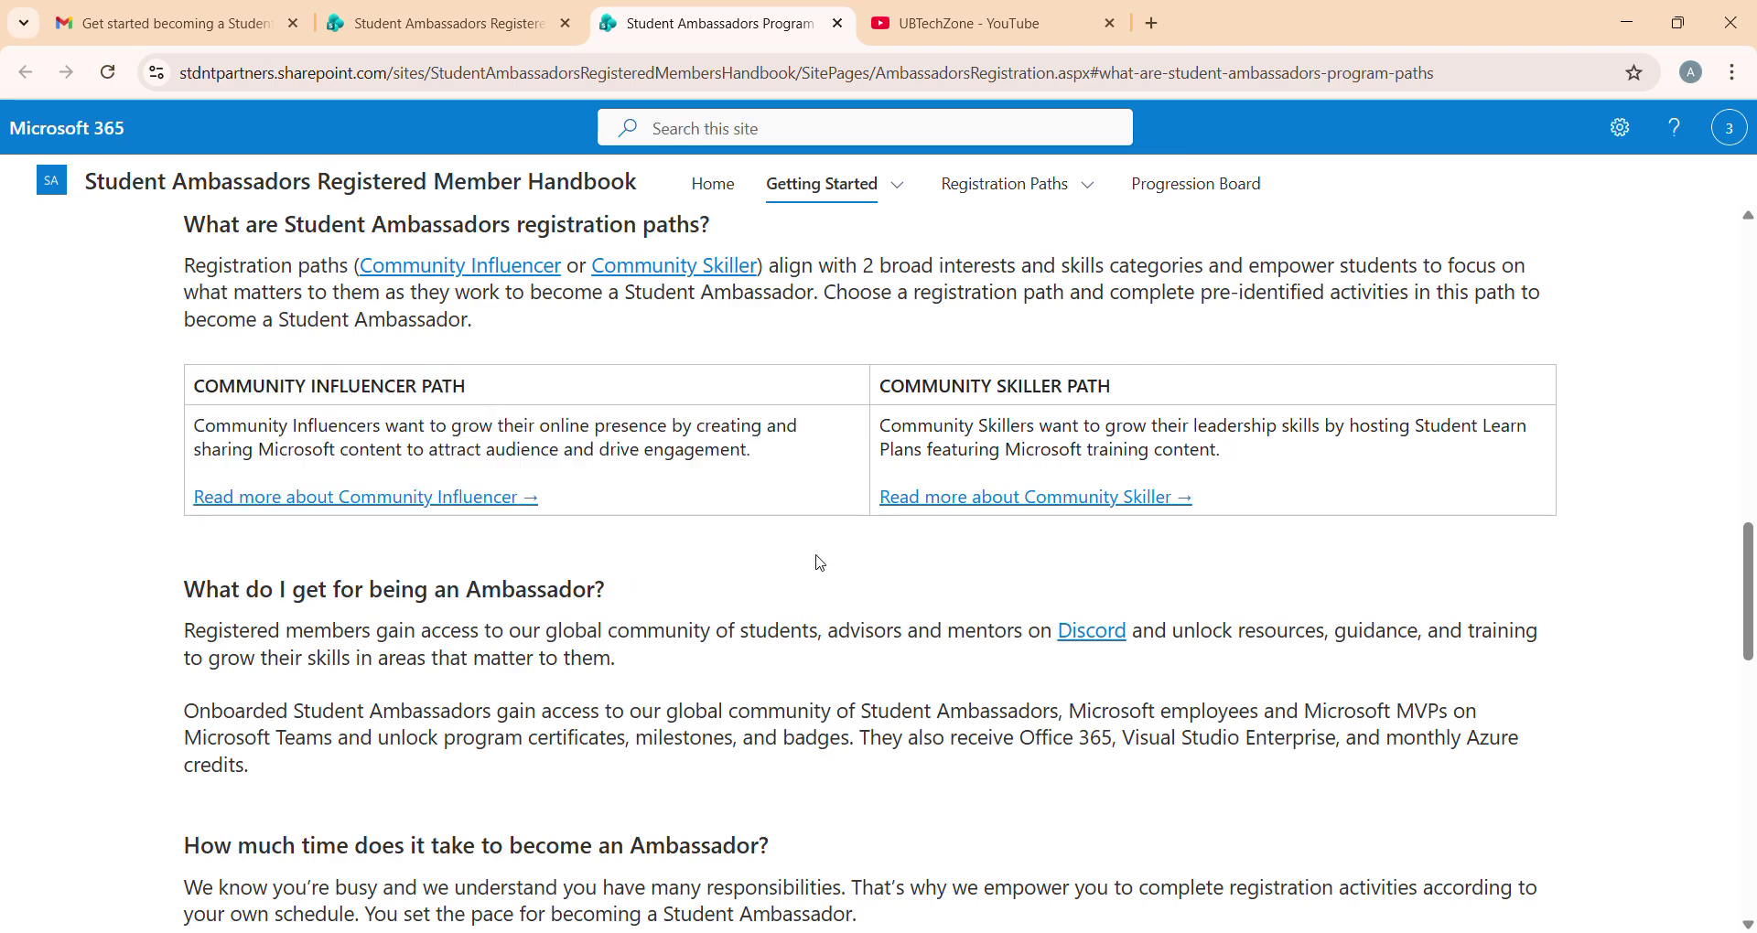
pyautogui.click(452, 512)
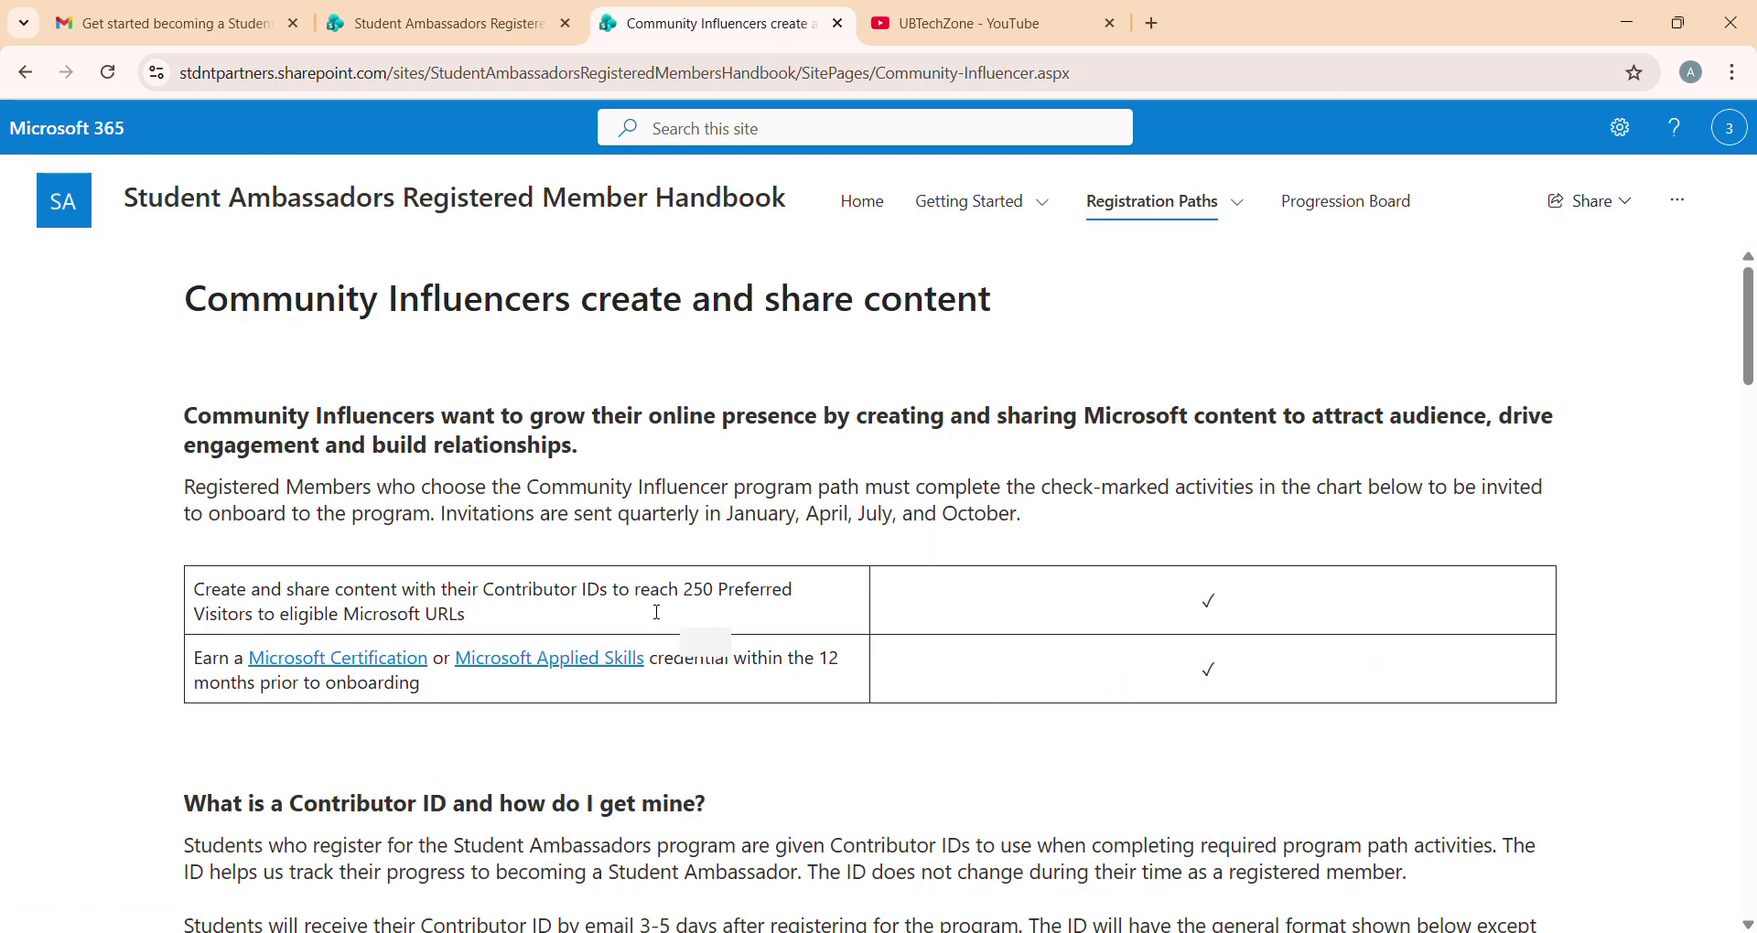
# Step: Review the Community Influencer requirements and the Contributor ID format explained on the page
pyautogui.scroll(-5, 657, 612)
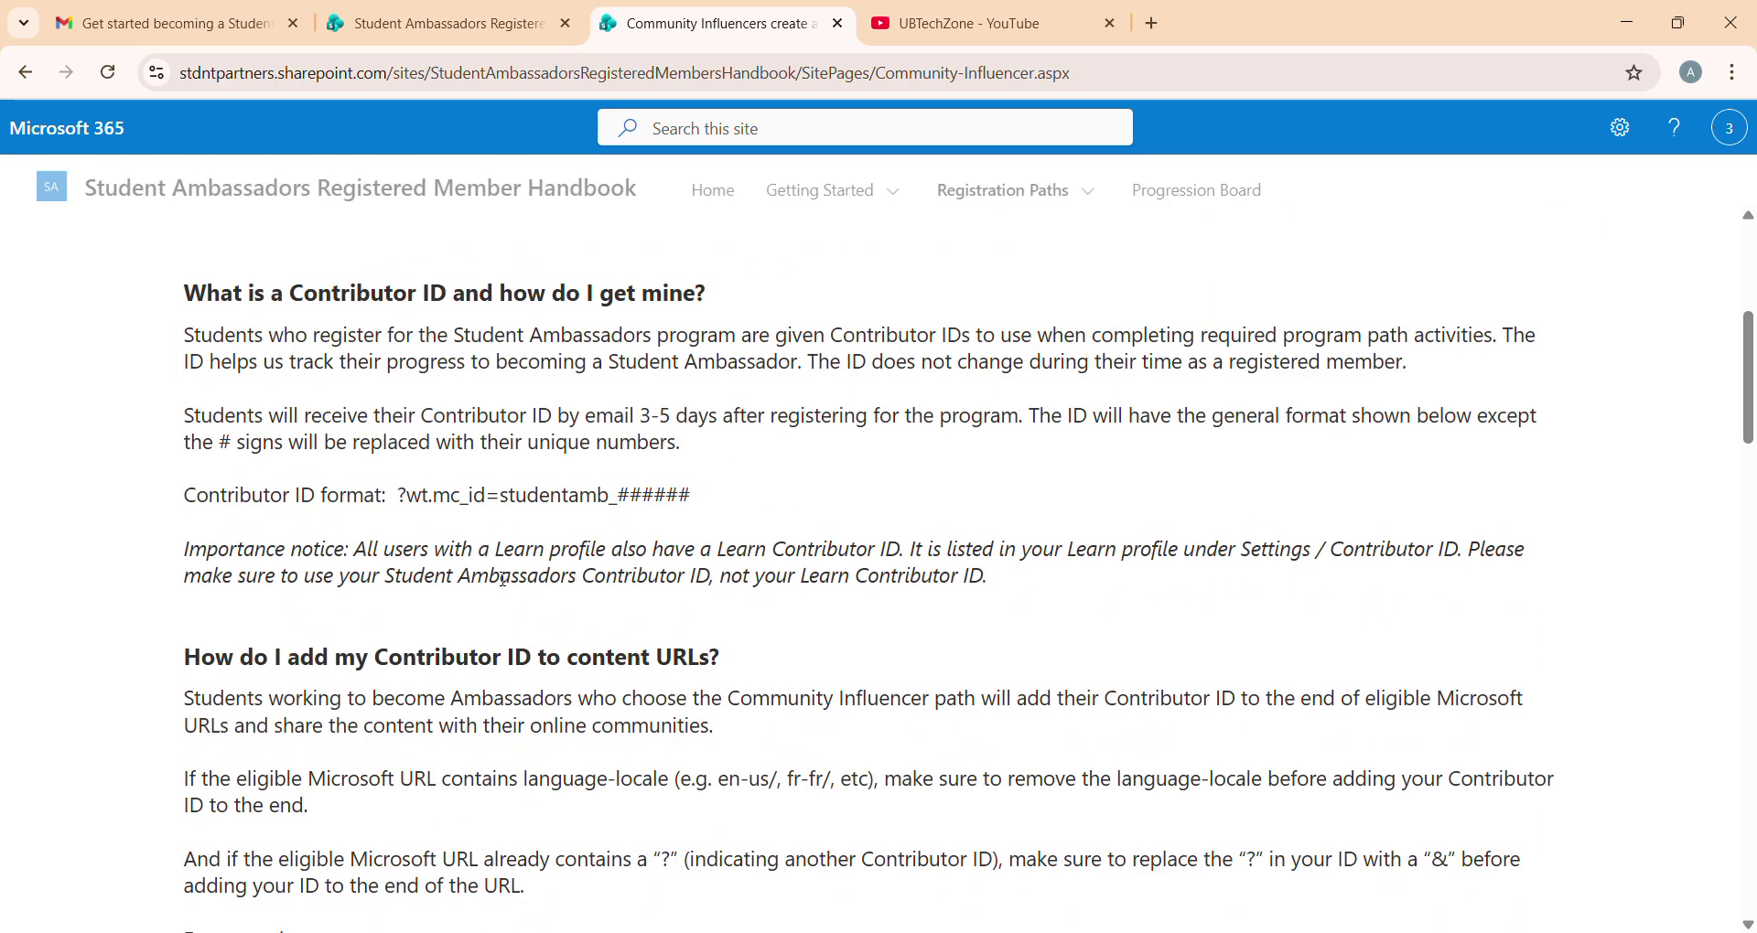
pyautogui.scroll(4, 503, 580)
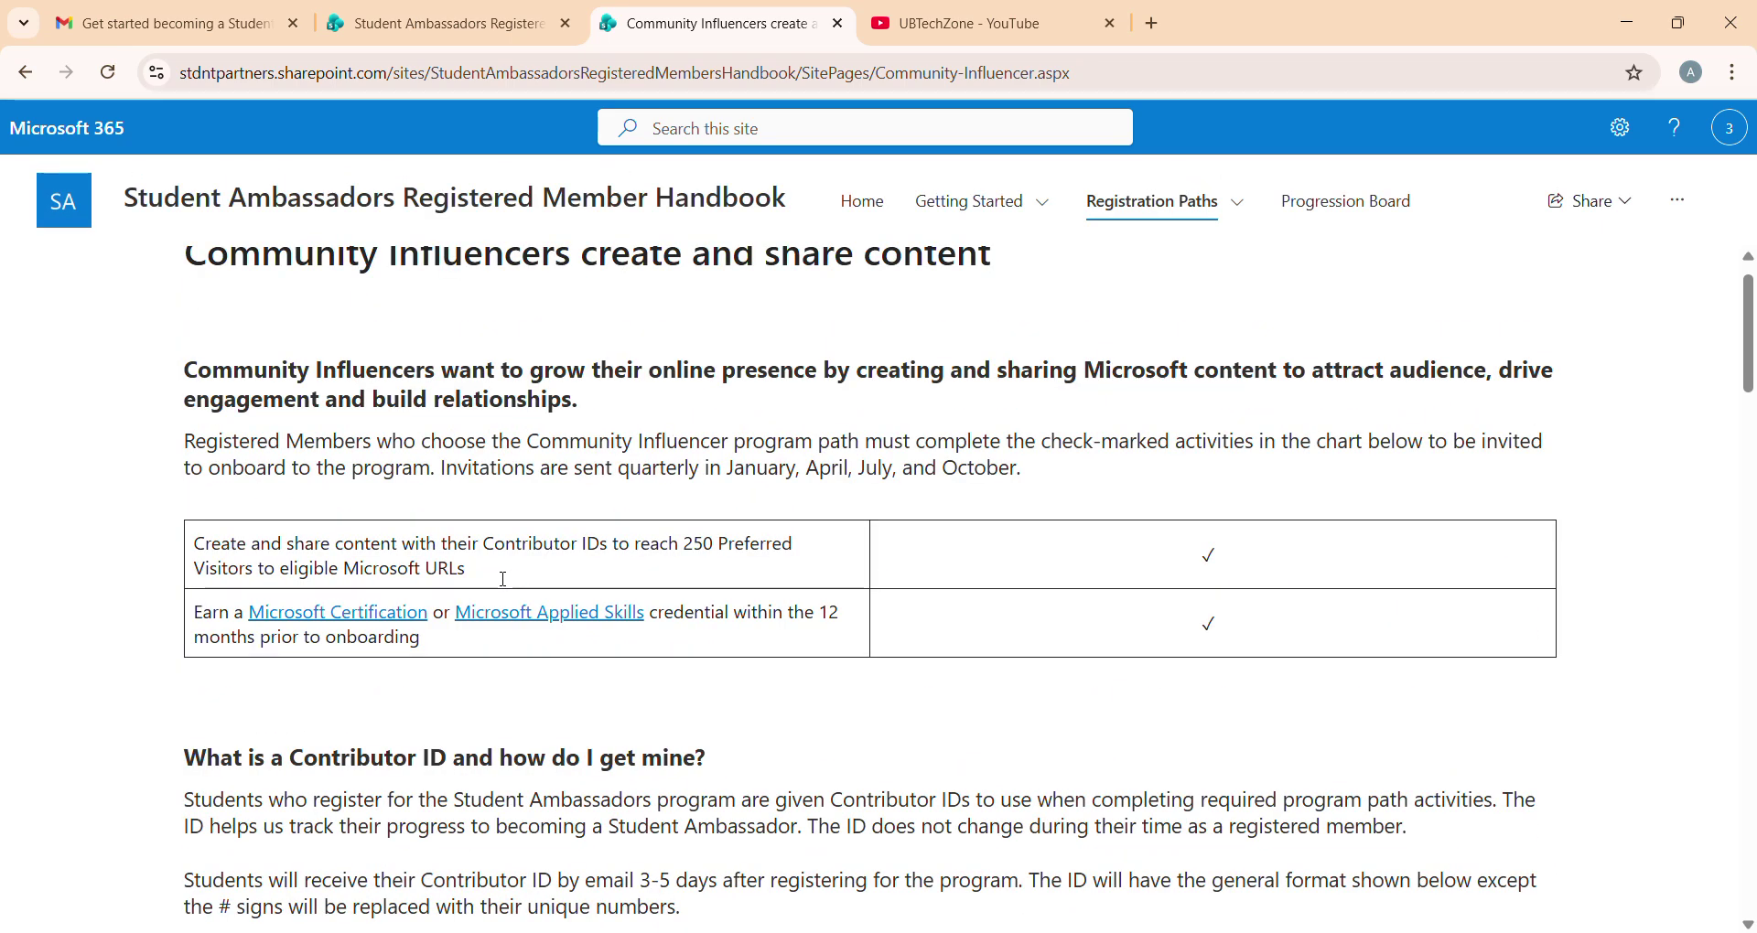
pyautogui.scroll(-5, 503, 579)
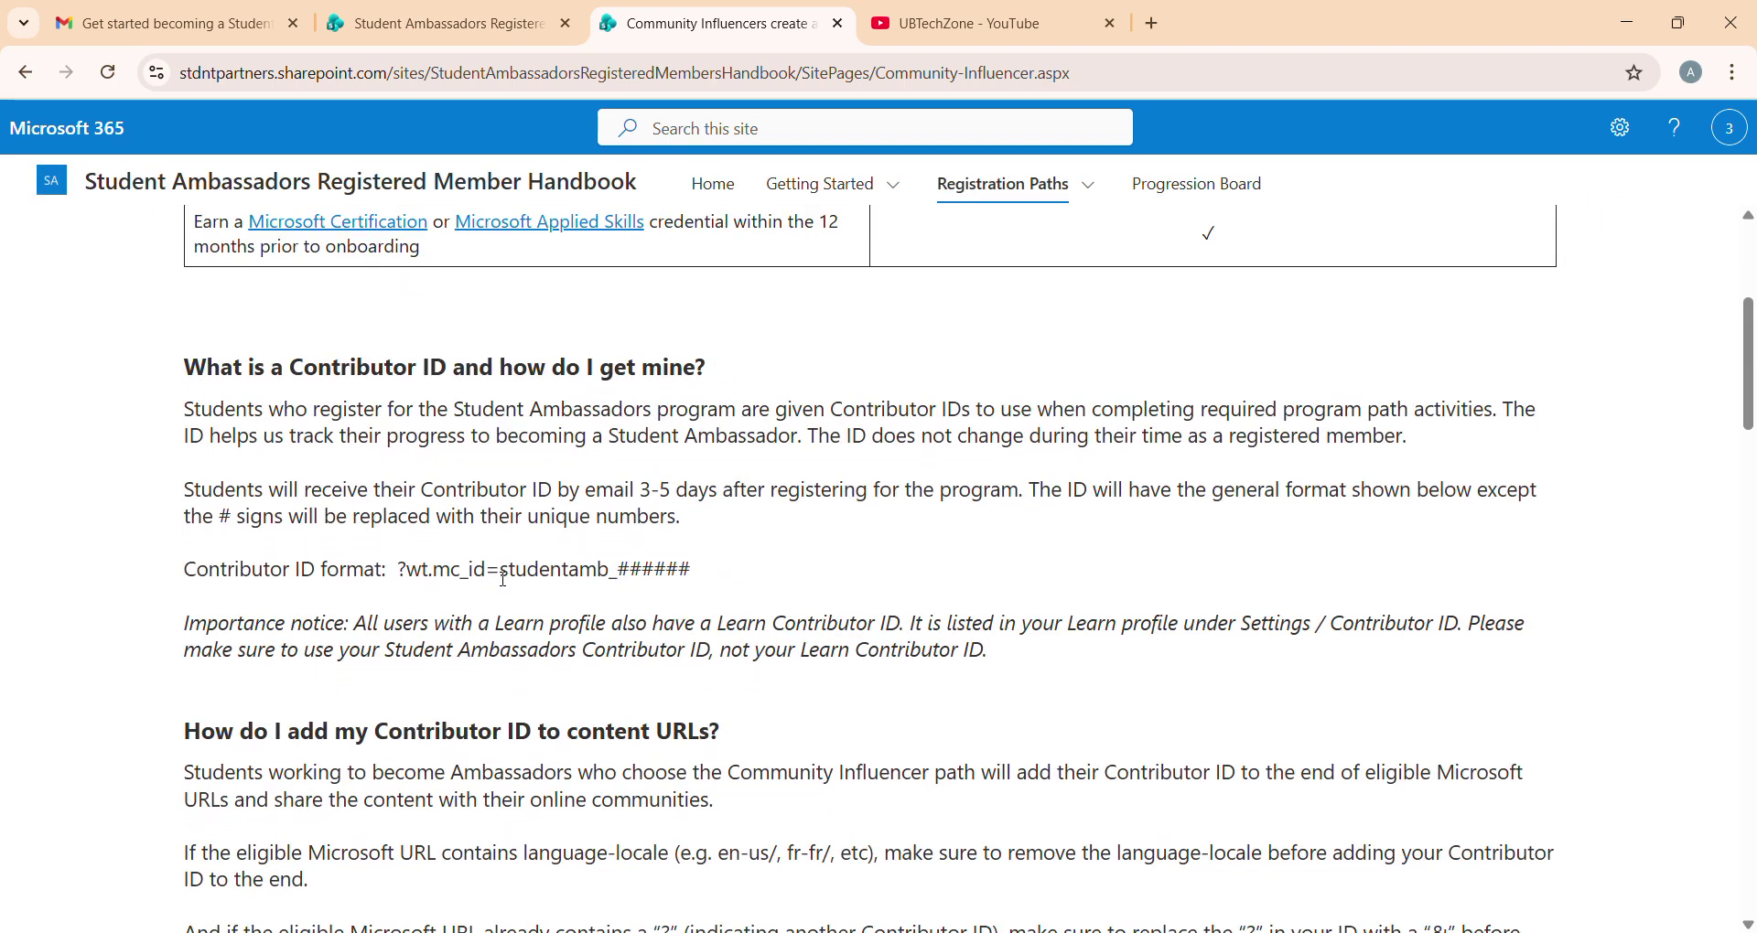
pyautogui.scroll(-3, 503, 580)
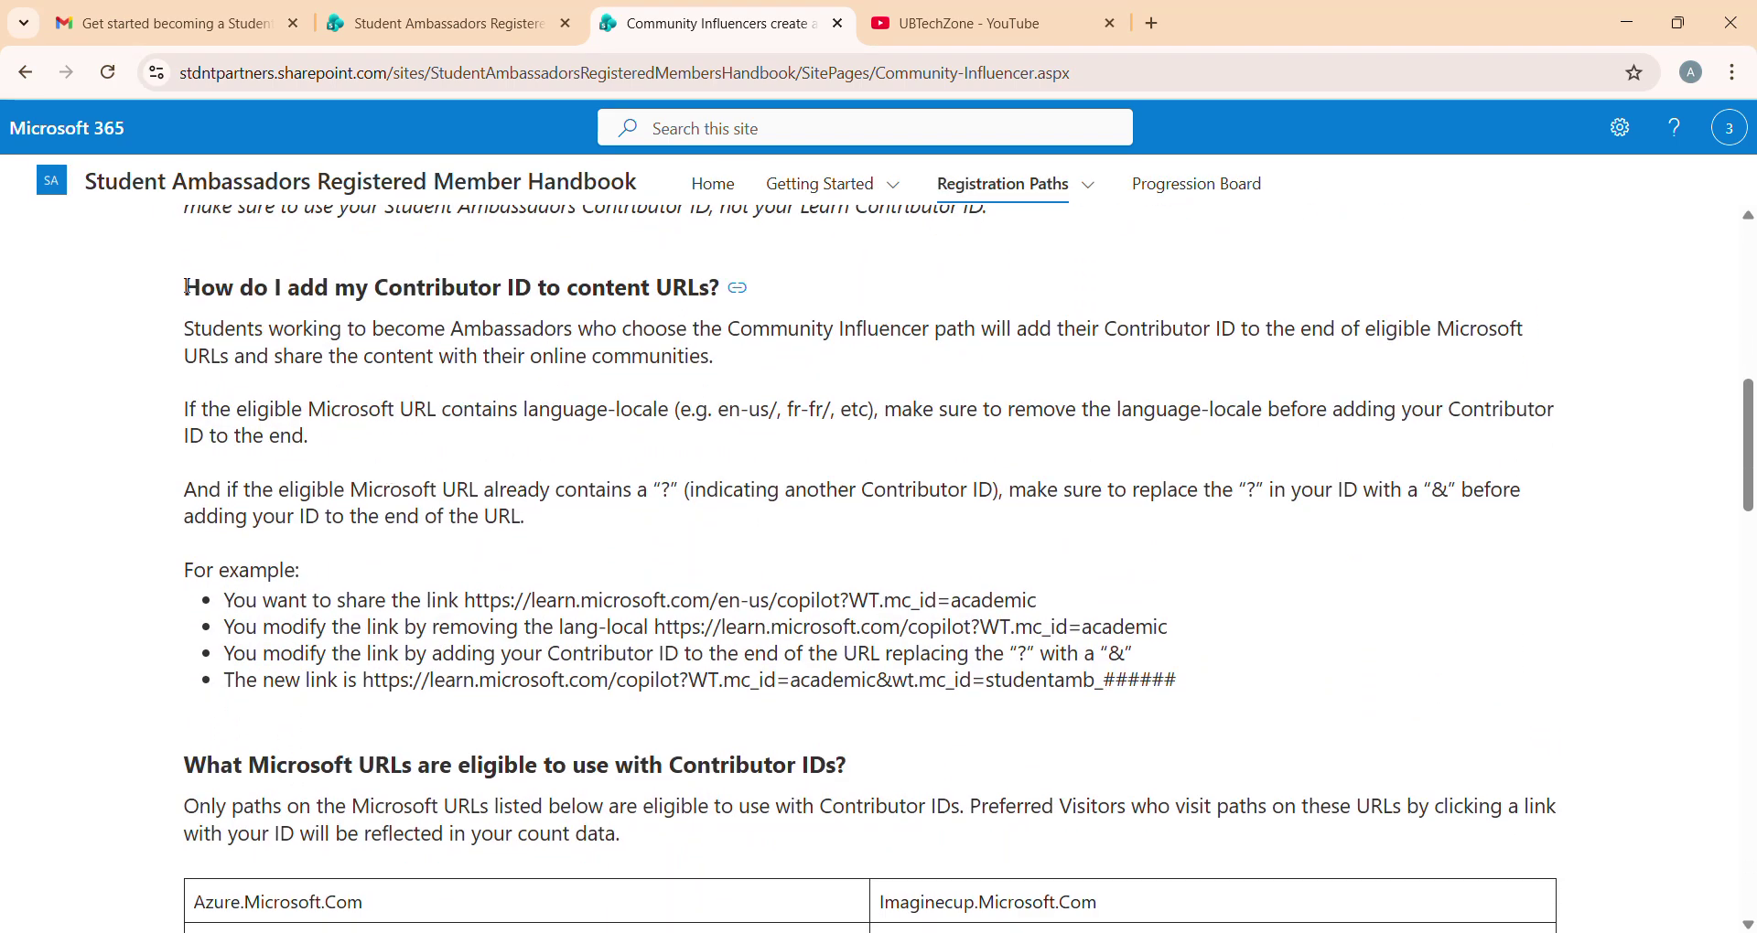
pyautogui.tripleClick(735, 286)
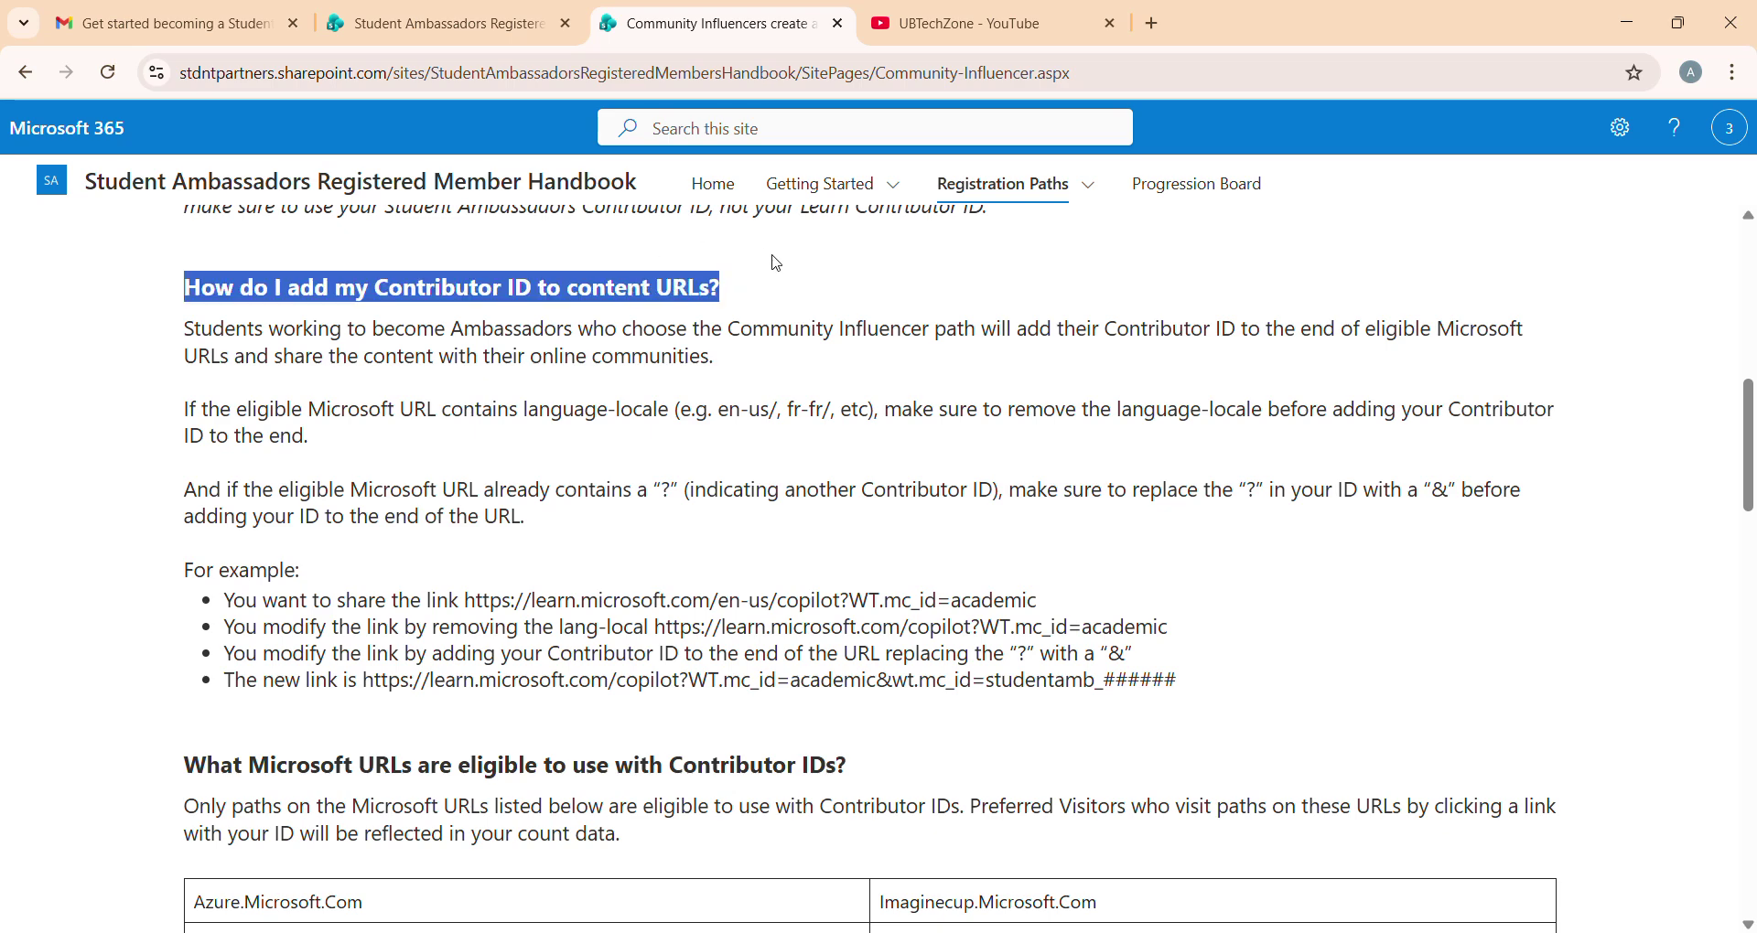
pyautogui.scroll(6, 777, 264)
pyautogui.moveTo(193, 506); pyautogui.dragTo(698, 502)
pyautogui.scroll(-5, 220, 418)
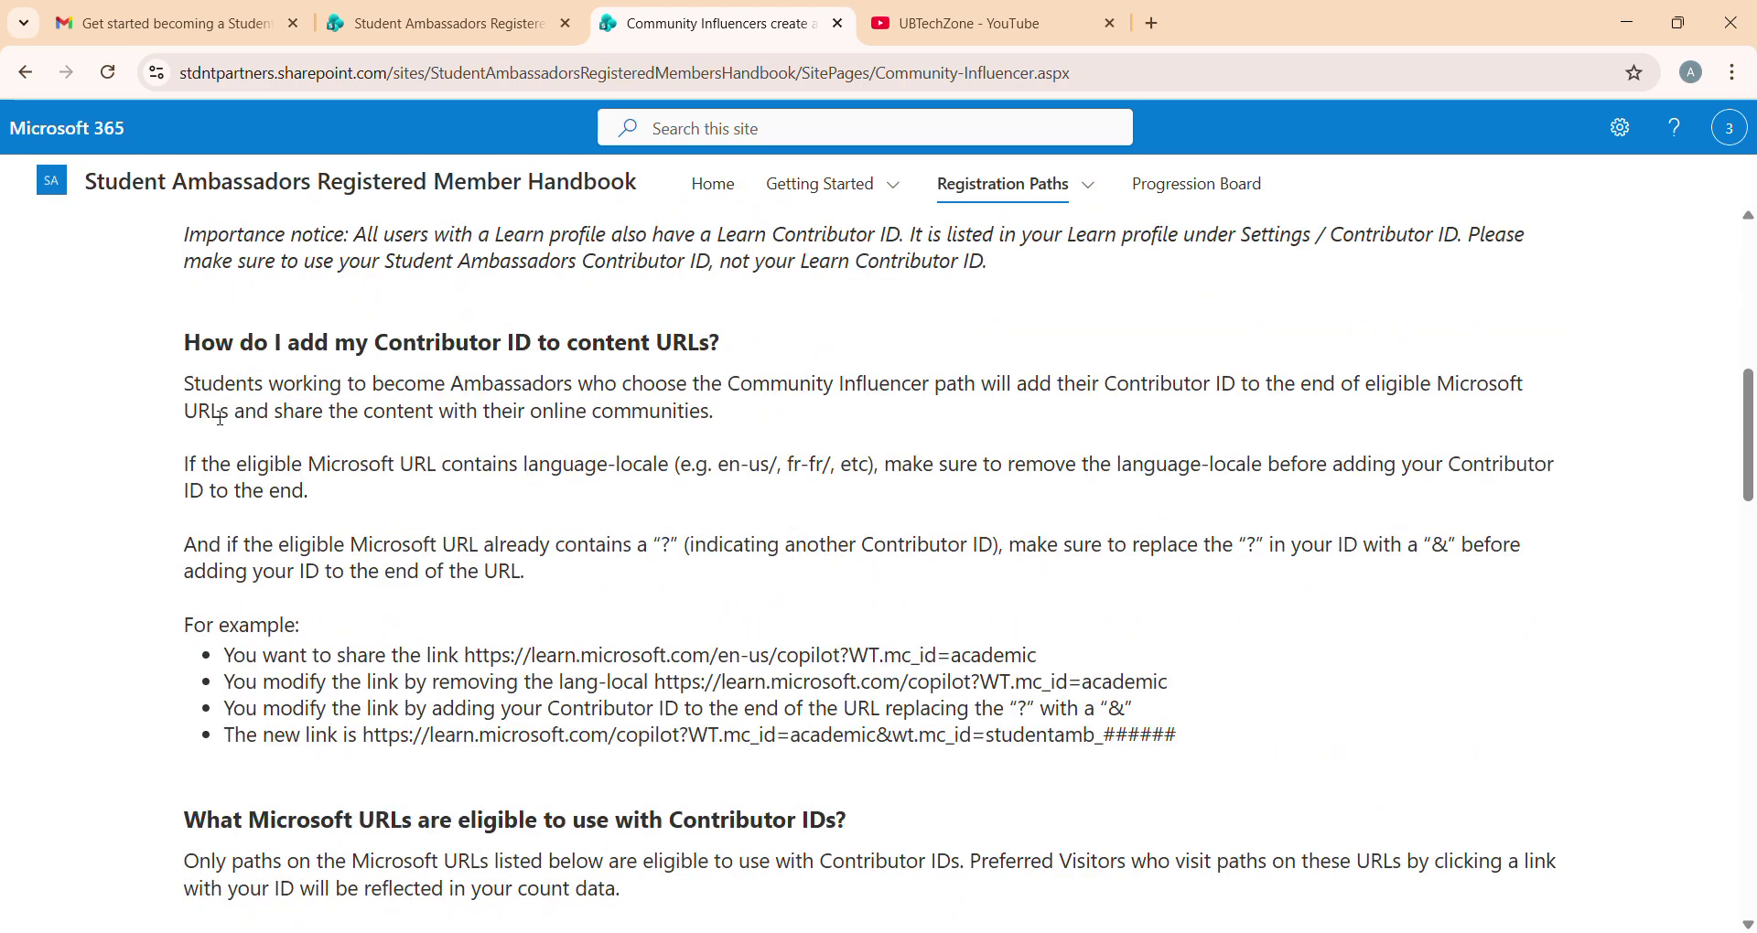
# Step: Examine how to add the Contributor ID to content URLs, including the rule about removing the language-locale
pyautogui.moveTo(178, 343); pyautogui.dragTo(791, 351)
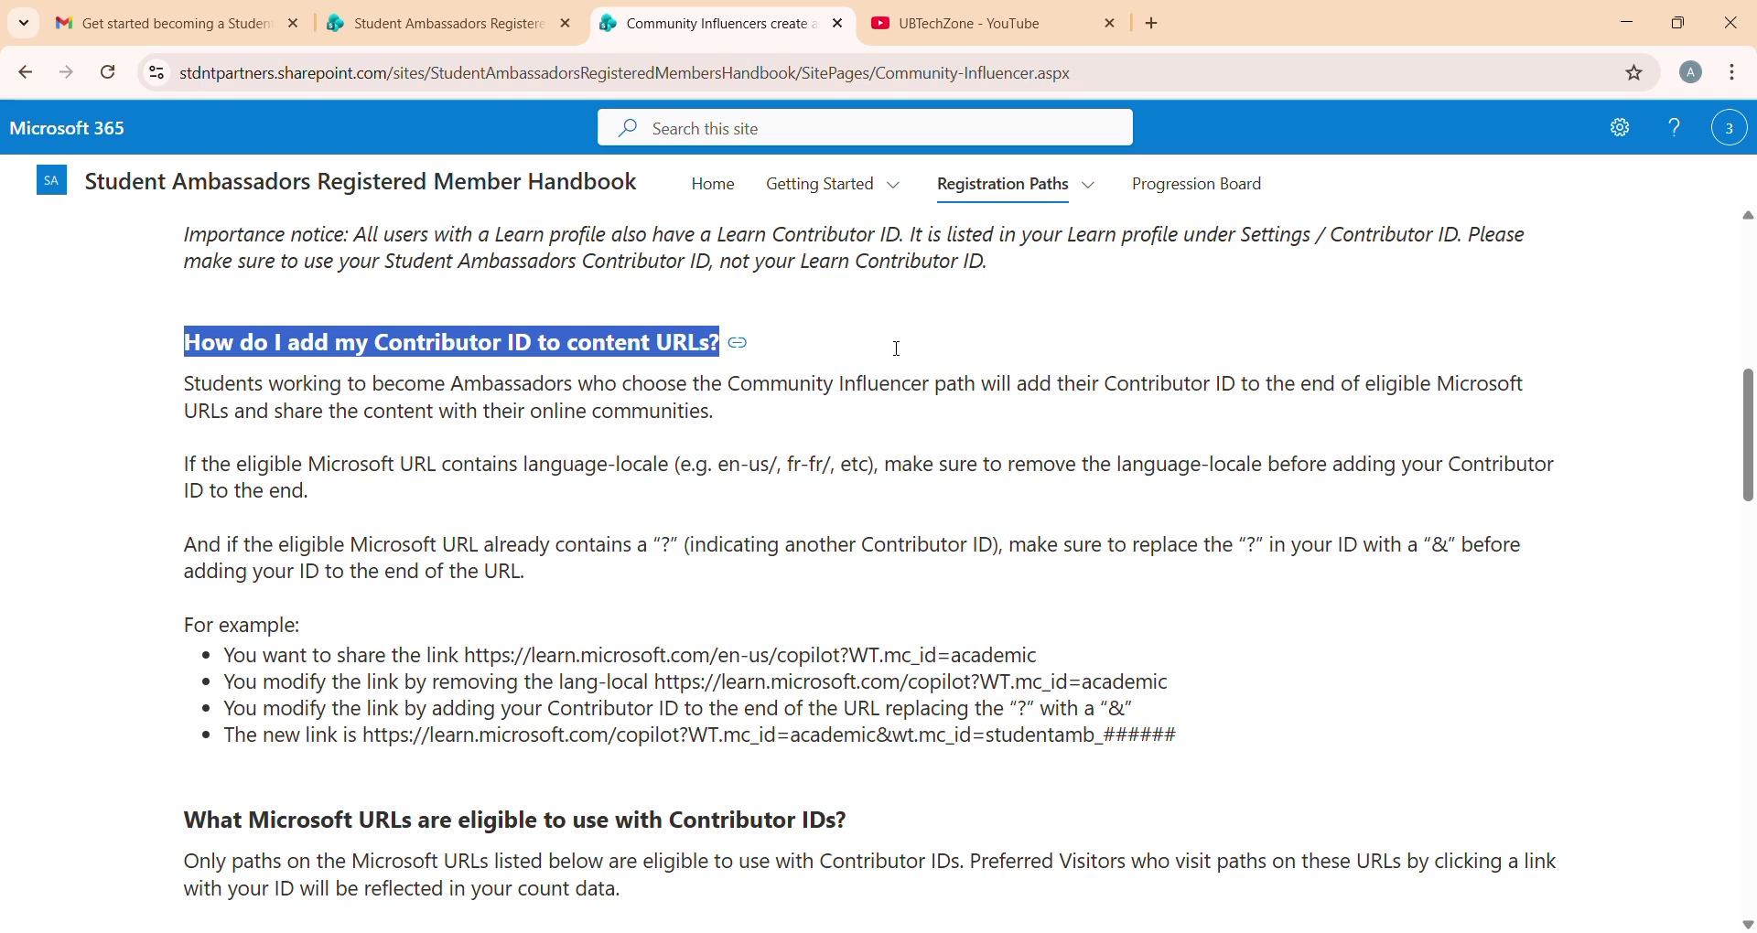
pyautogui.scroll(-2, 659, 440)
pyautogui.click(418, 521)
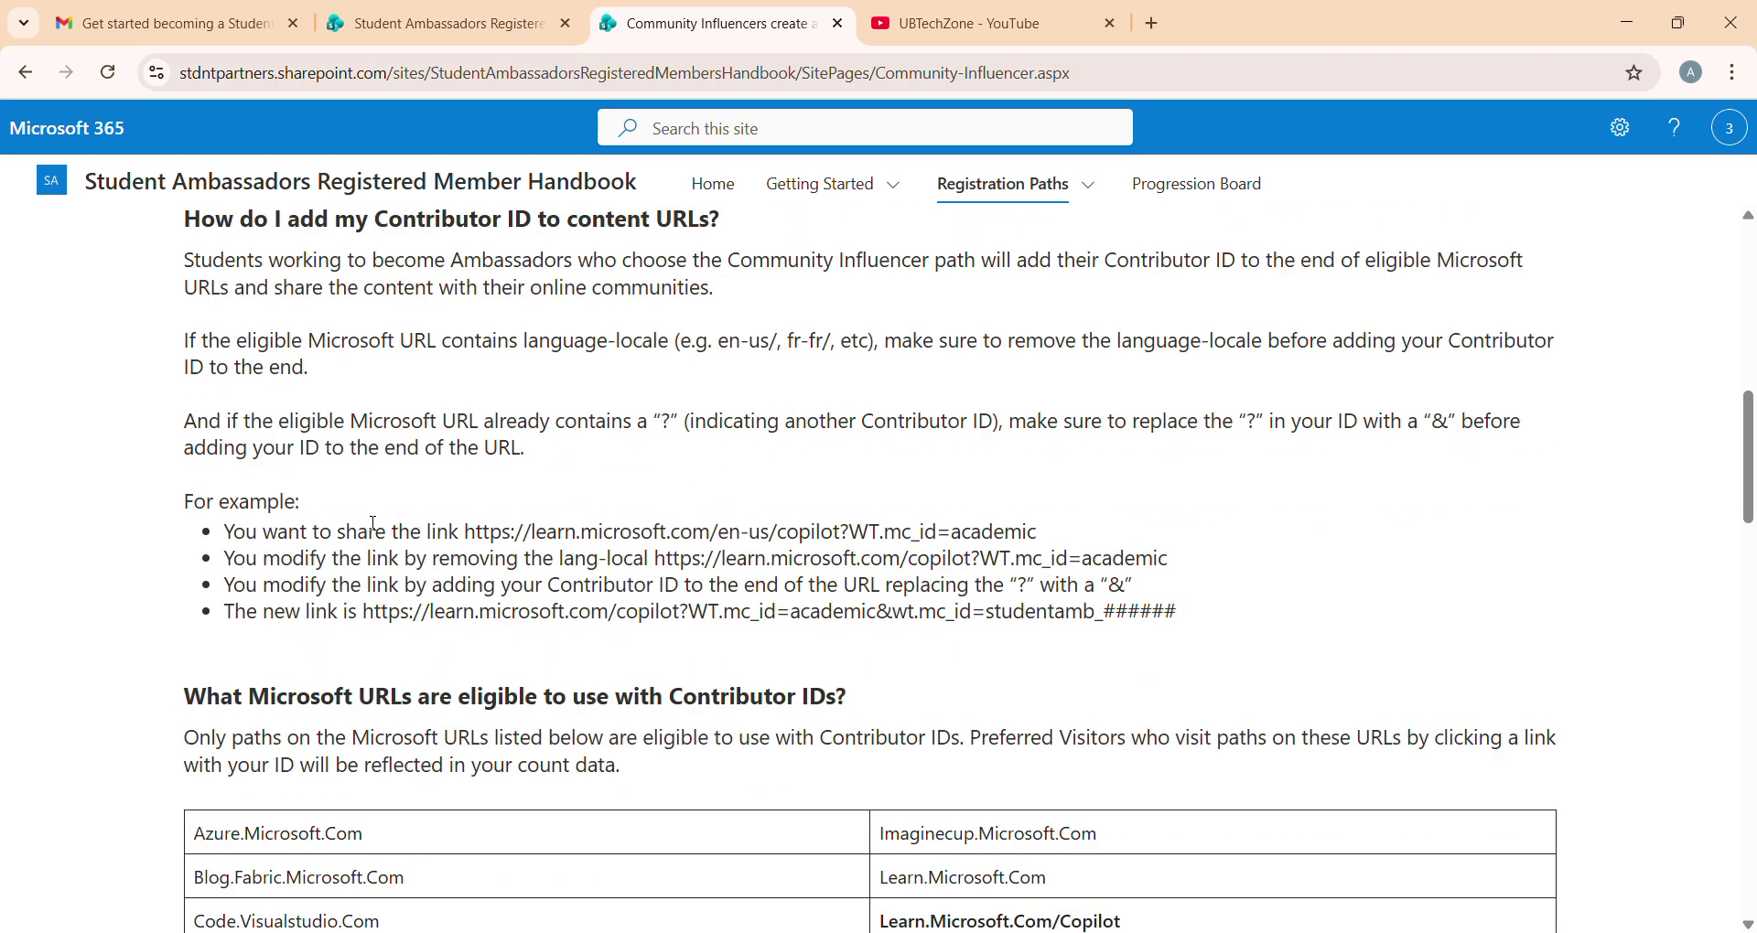
pyautogui.moveTo(227, 532); pyautogui.dragTo(1075, 537)
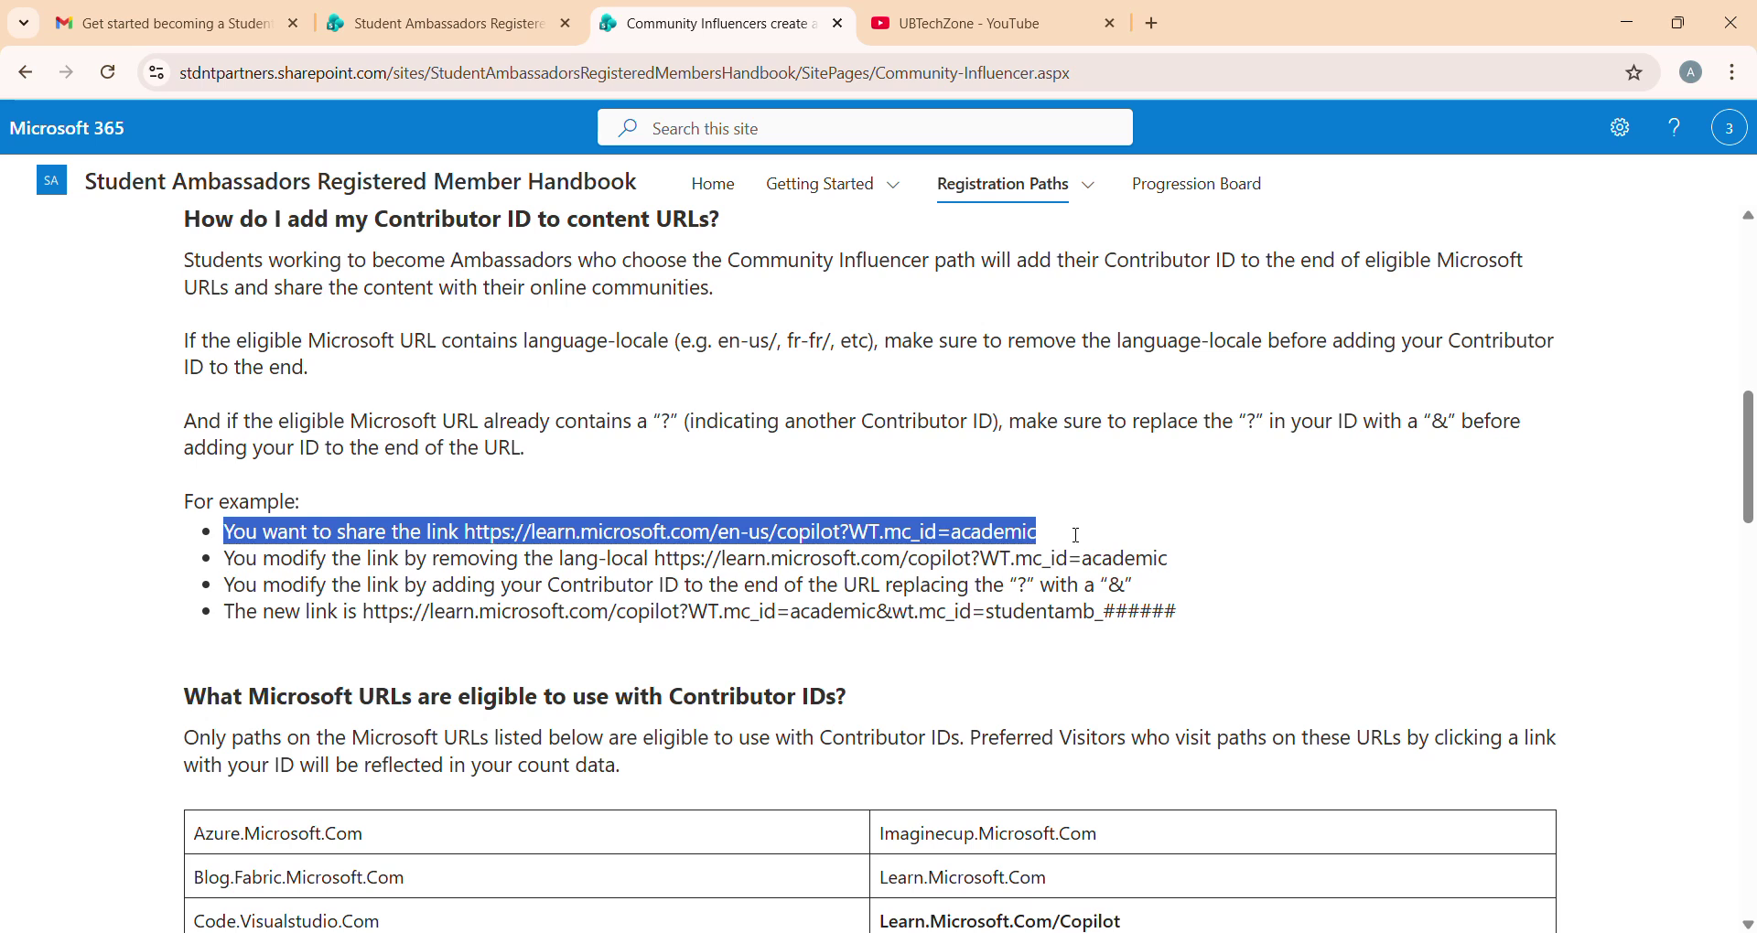
pyautogui.click(805, 481)
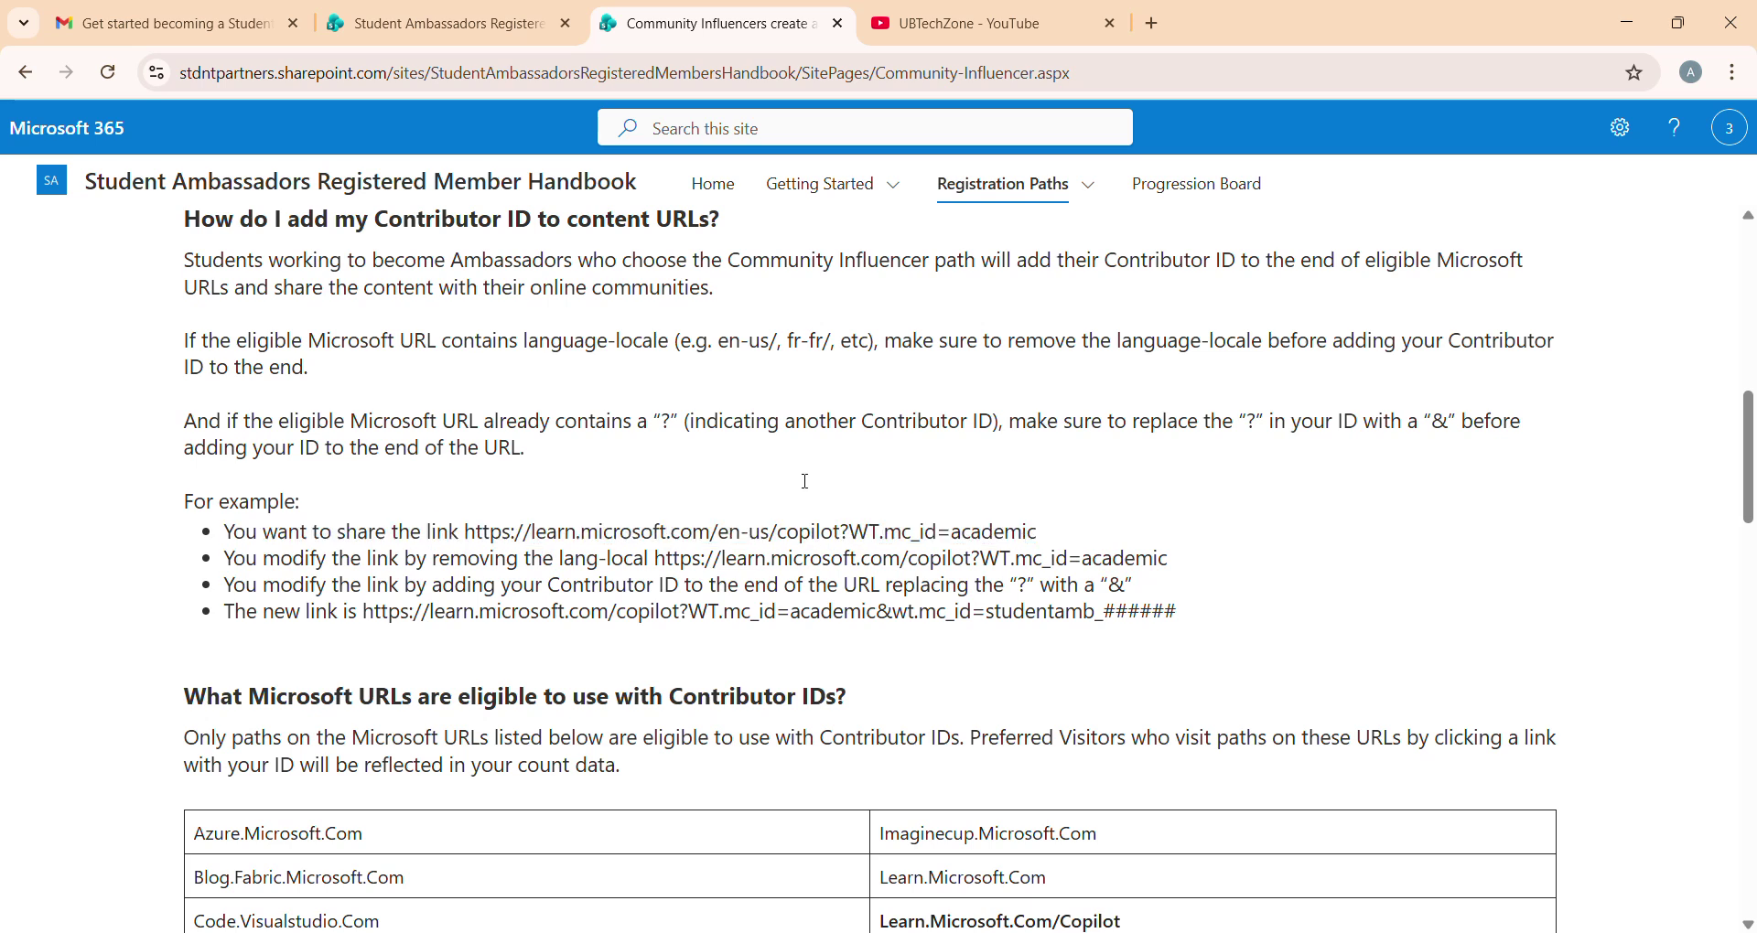
pyautogui.moveTo(718, 532); pyautogui.dragTo(770, 531)
pyautogui.scroll(1, 785, 523)
pyautogui.click(680, 477)
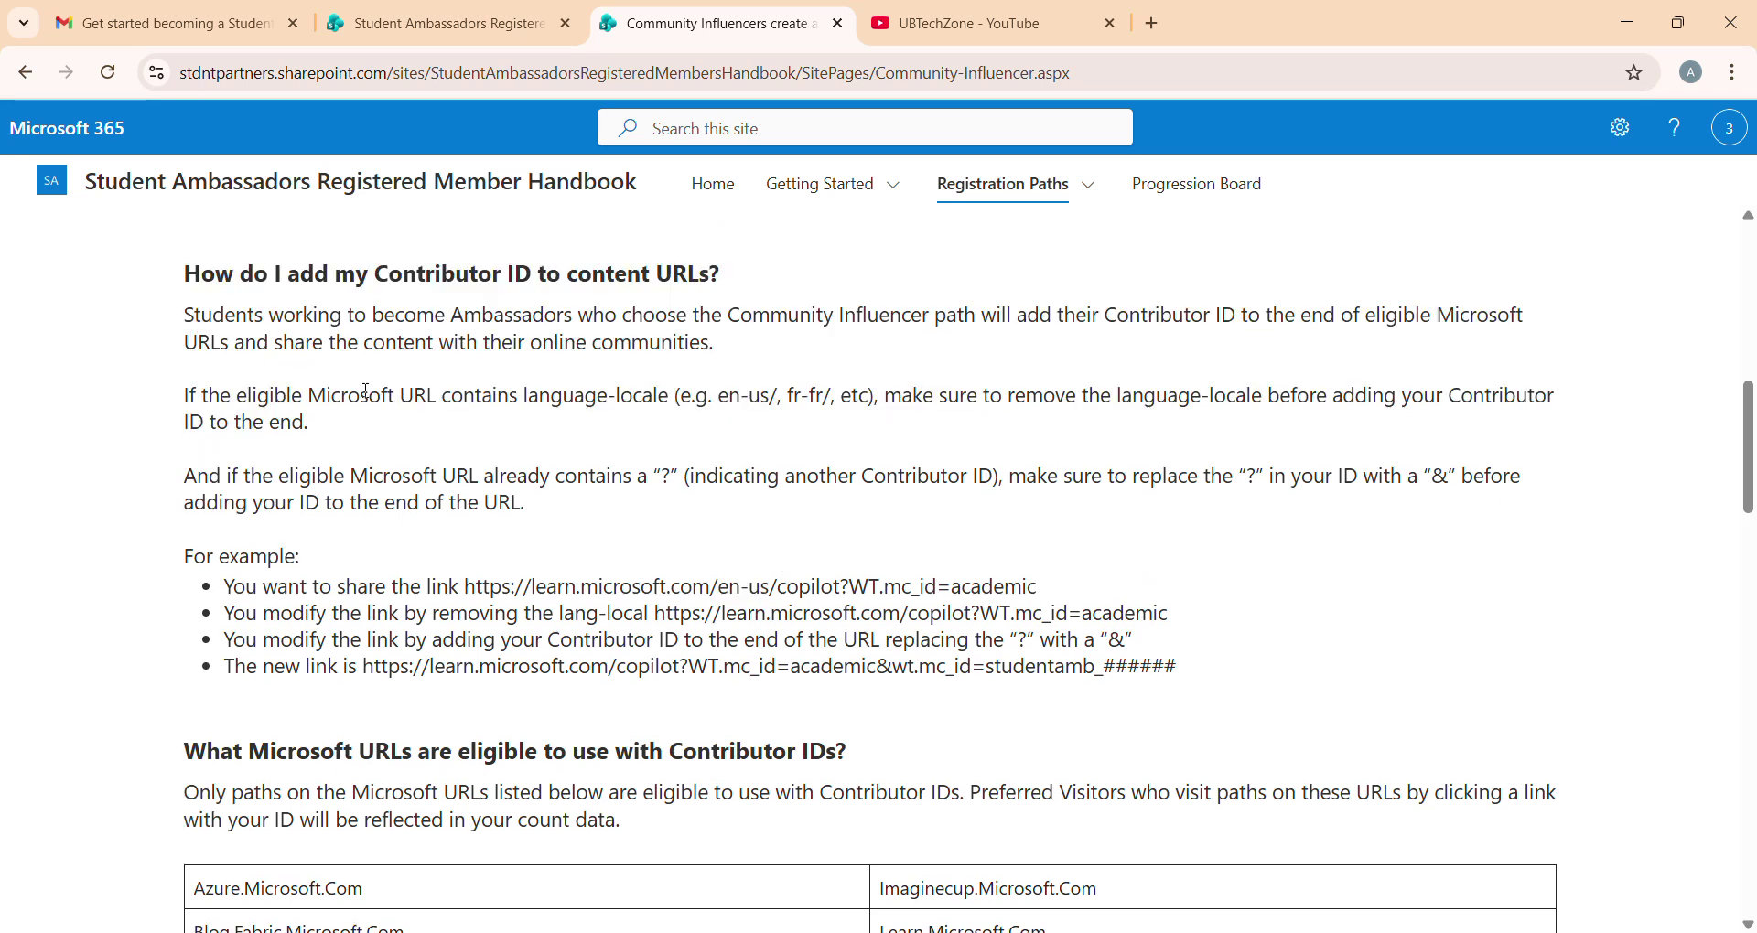
pyautogui.moveTo(184, 395); pyautogui.dragTo(658, 415)
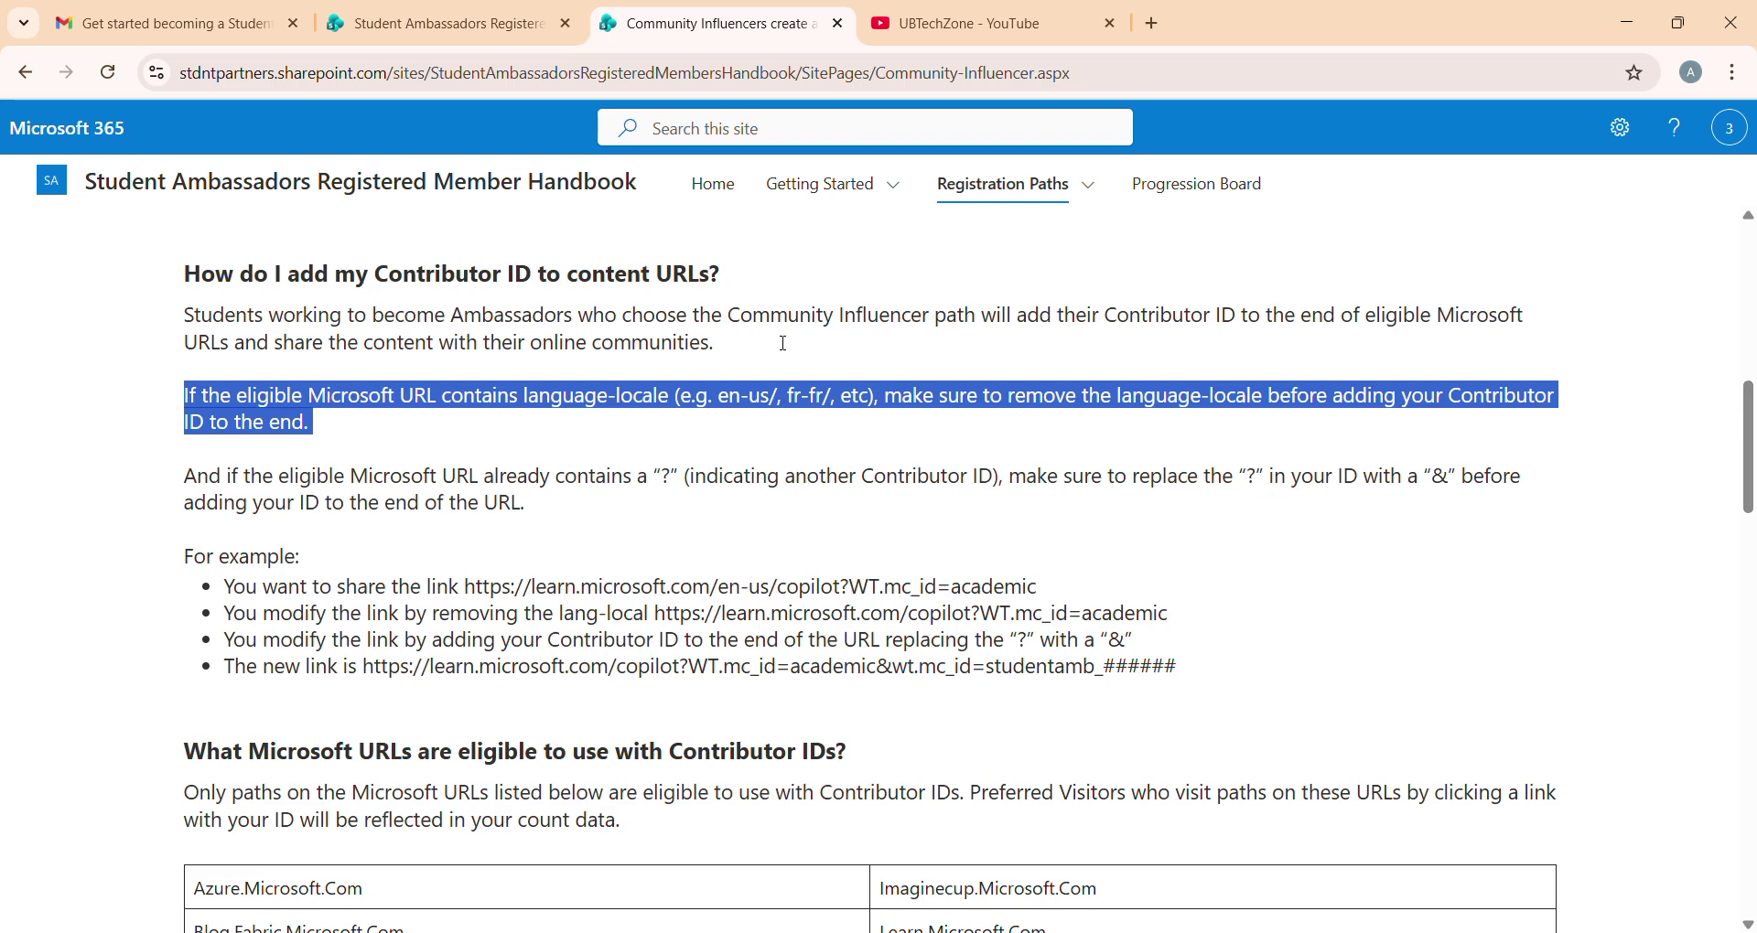
pyautogui.click(735, 396)
pyautogui.scroll(-2, 732, 393)
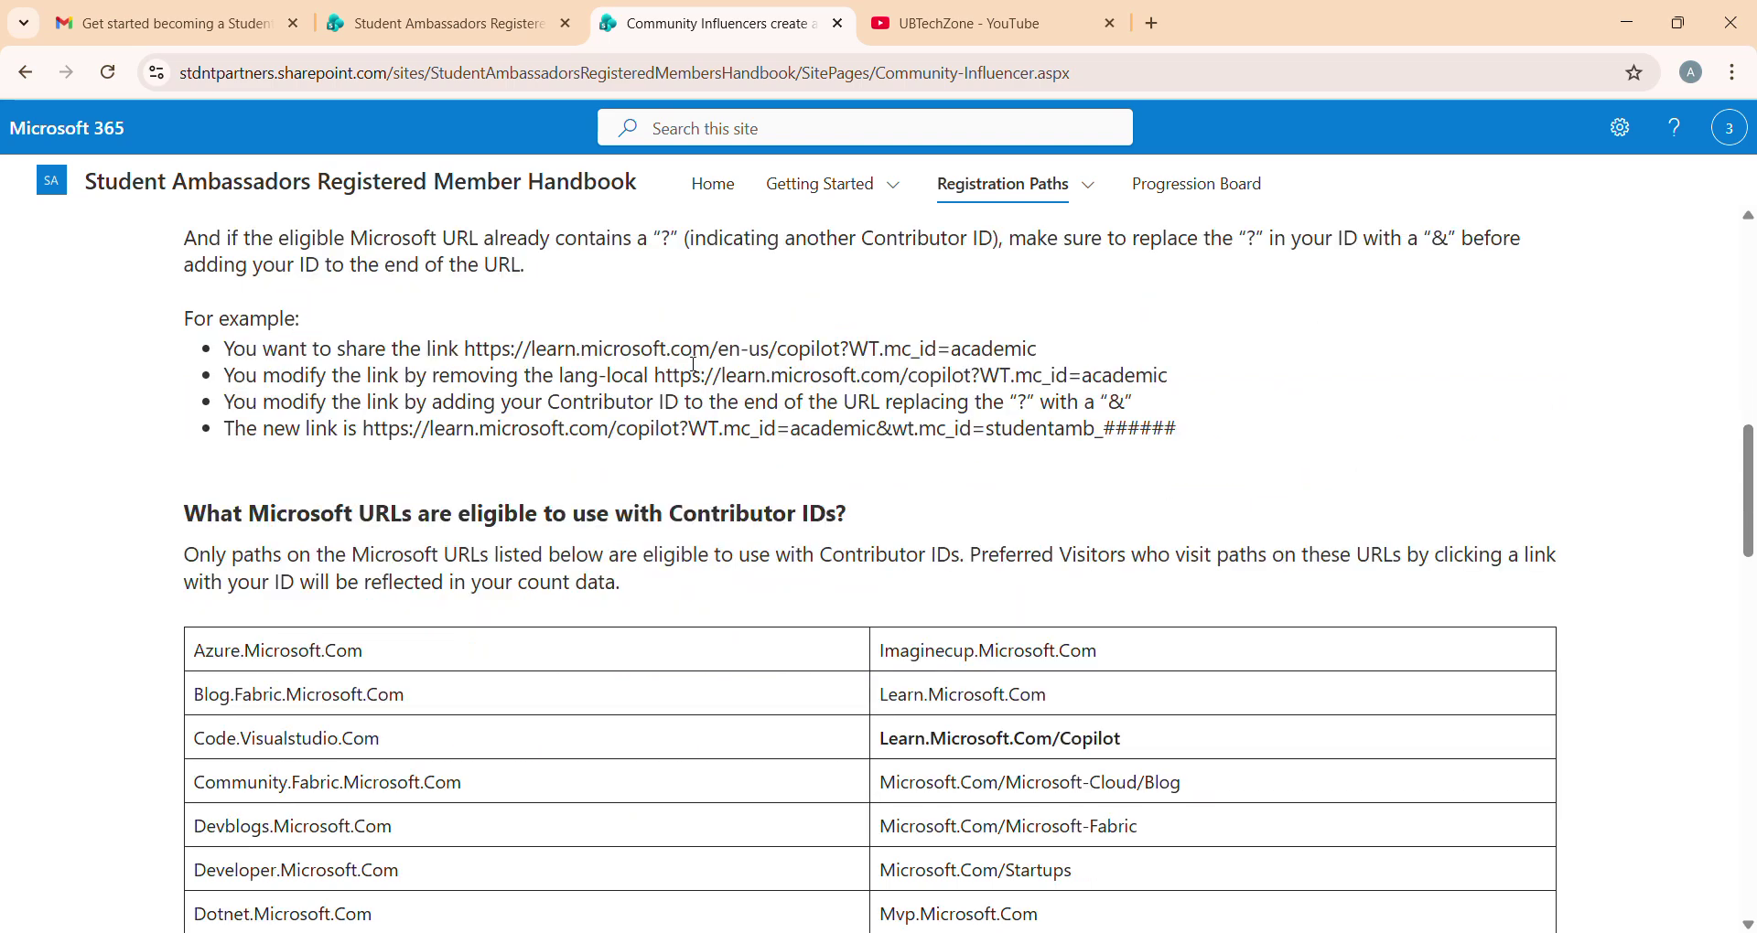
# Step: Compare the example copilot links, from the en-us locale part to the ID suffix of the new link
pyautogui.moveTo(719, 350); pyautogui.dragTo(769, 357)
pyautogui.moveTo(659, 375); pyautogui.dragTo(1184, 377)
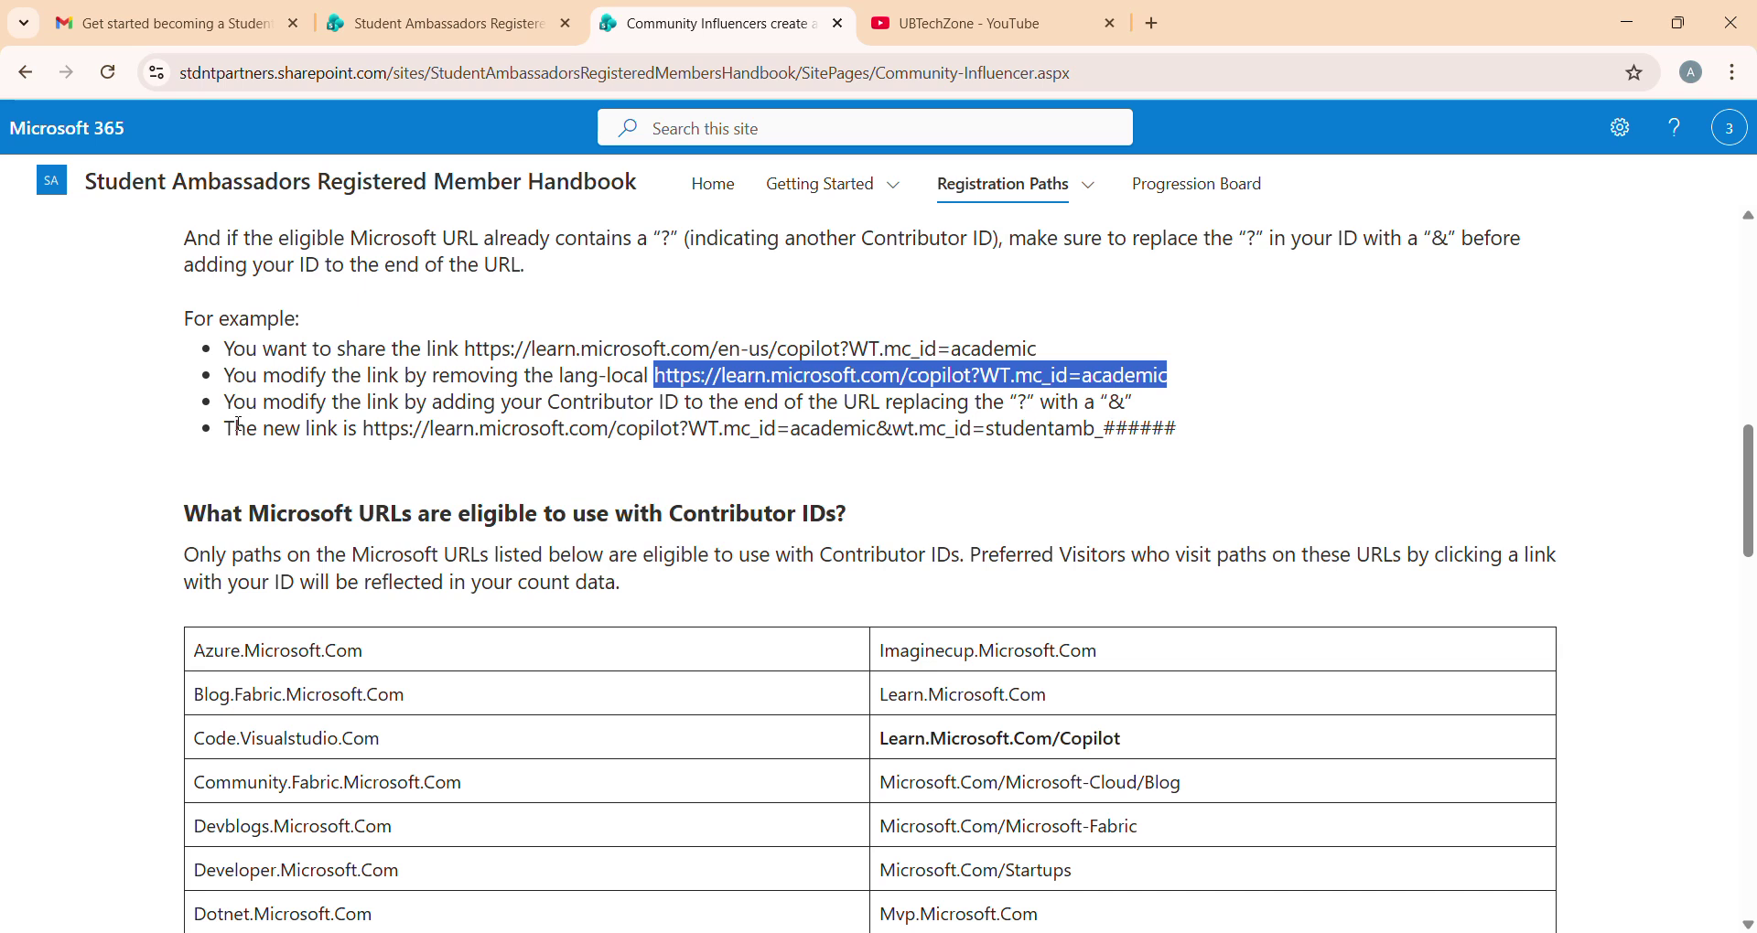
pyautogui.moveTo(366, 428); pyautogui.dragTo(1180, 428)
pyautogui.click(1191, 428)
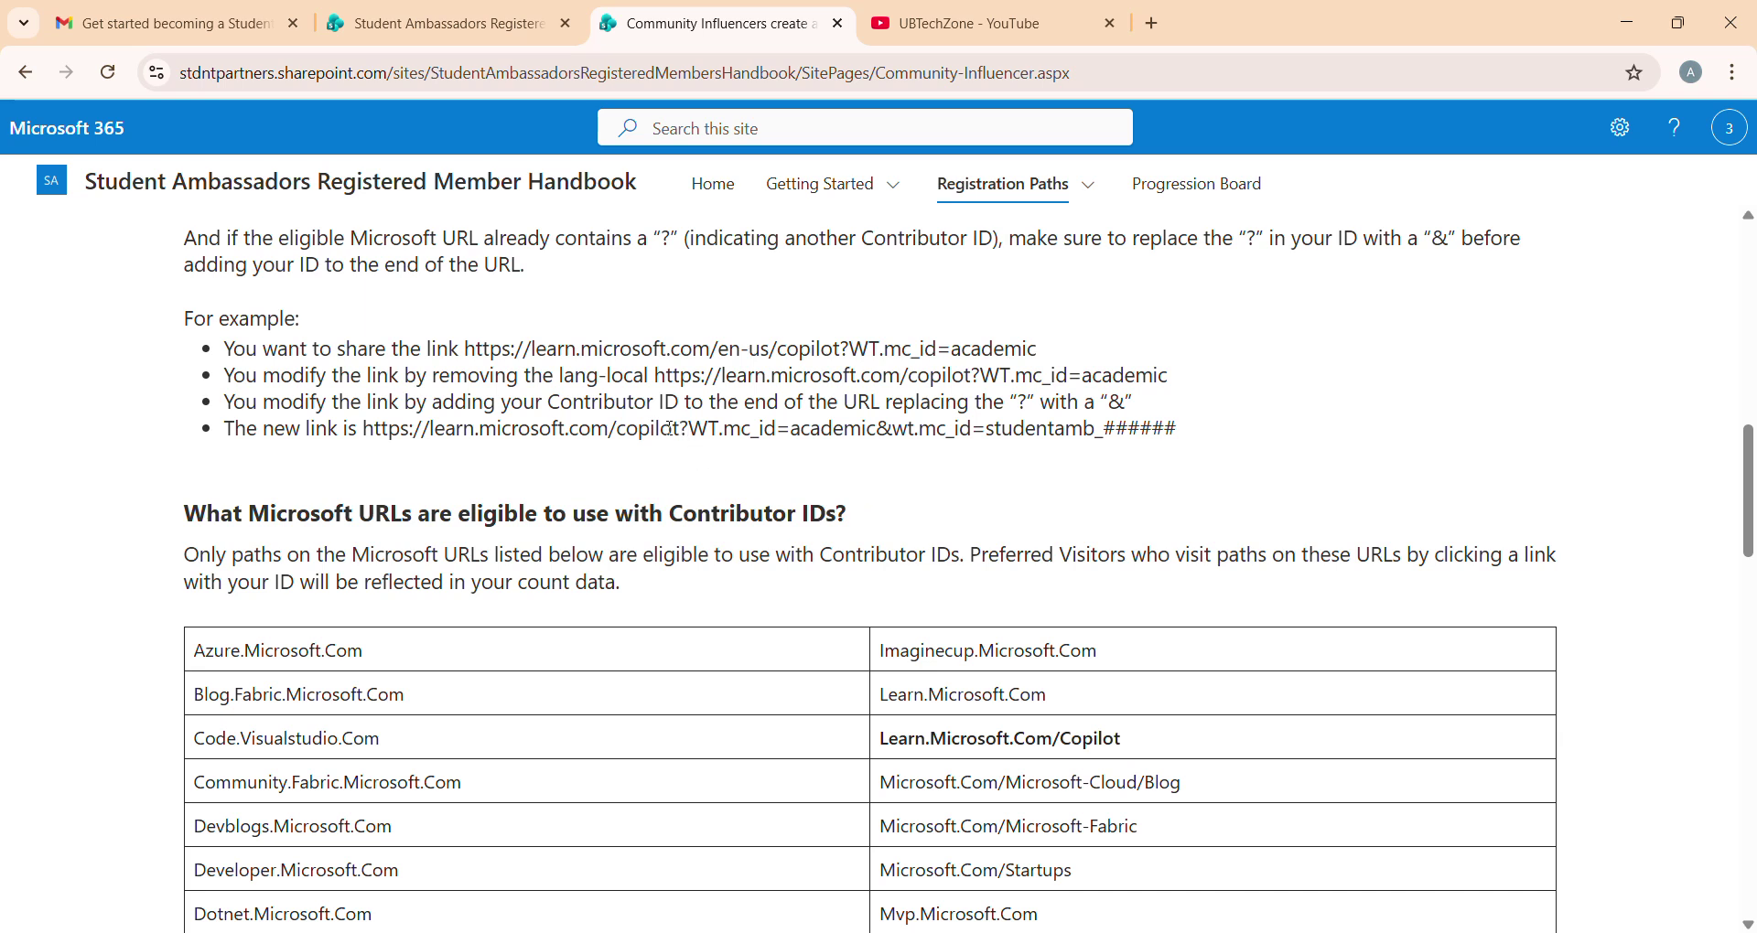
pyautogui.moveTo(678, 428); pyautogui.dragTo(374, 429)
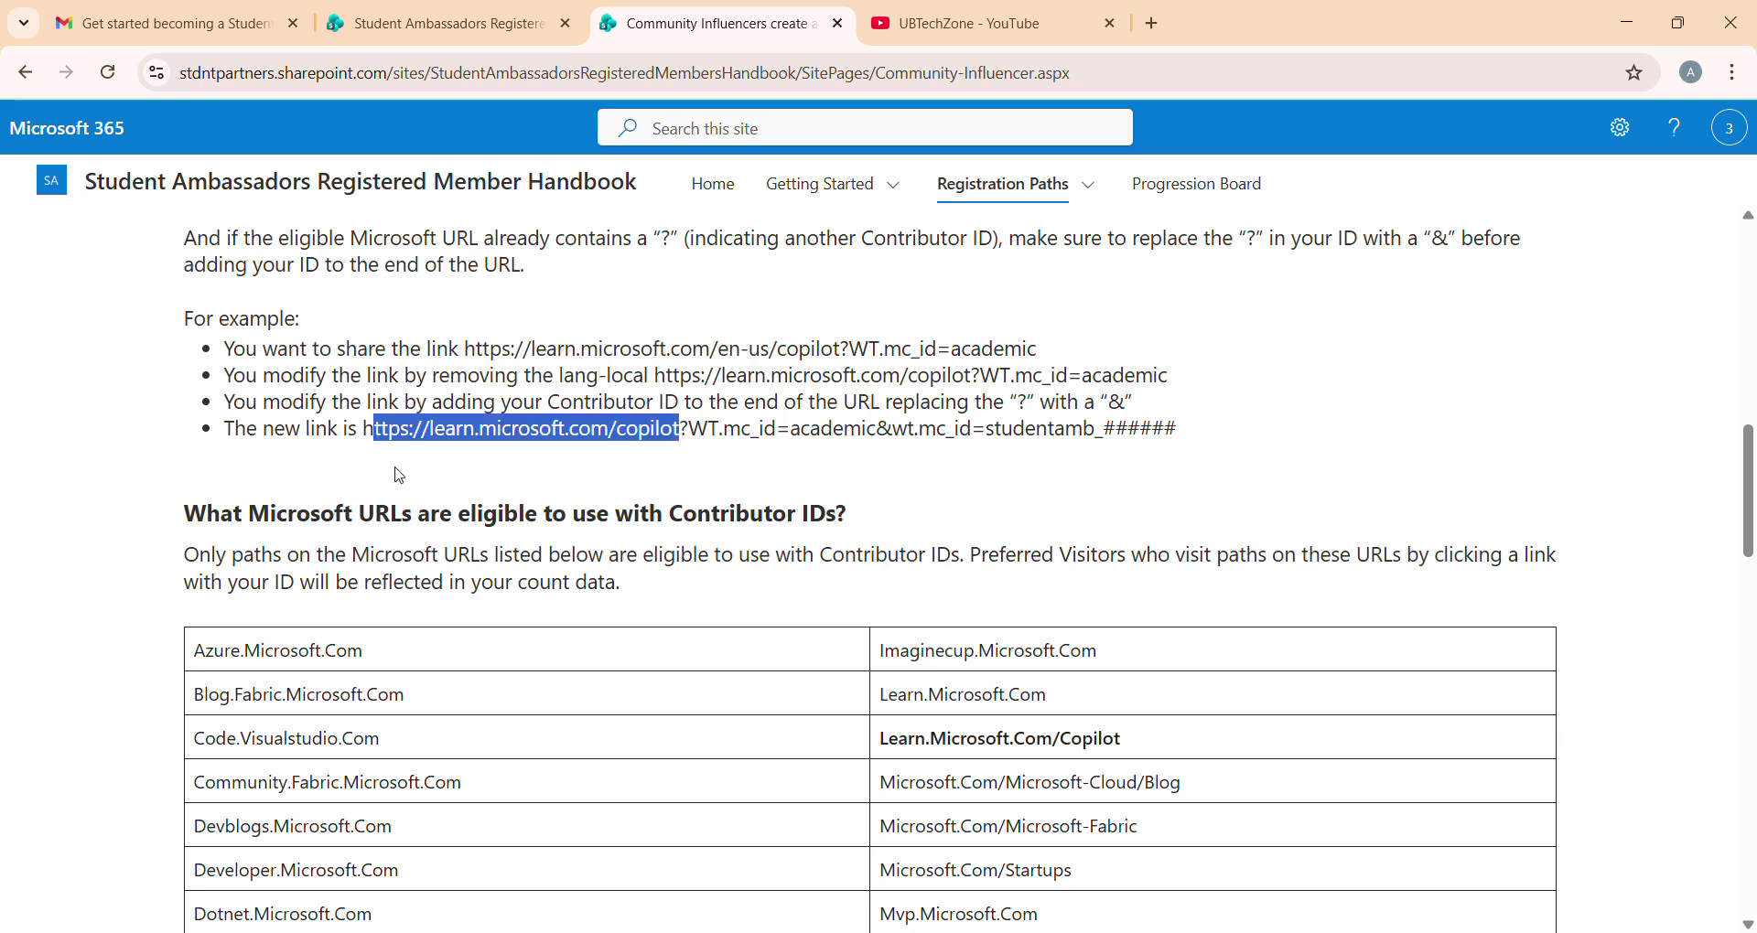
pyautogui.click(690, 461)
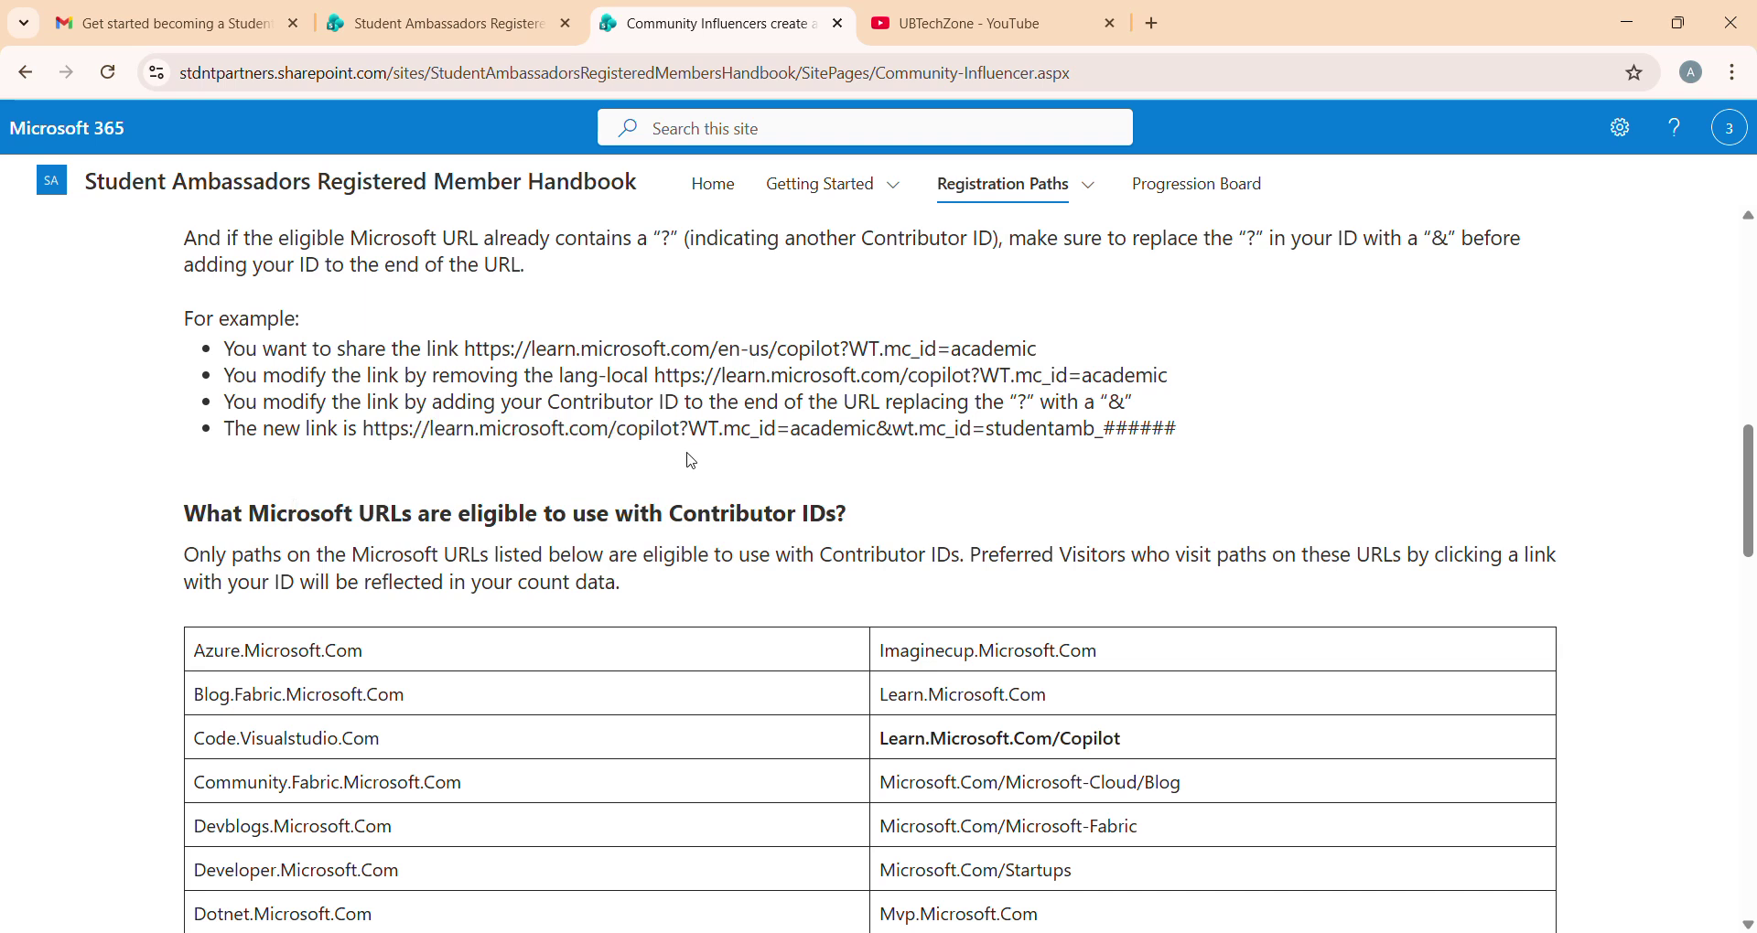
pyautogui.moveTo(685, 424); pyautogui.dragTo(1243, 432)
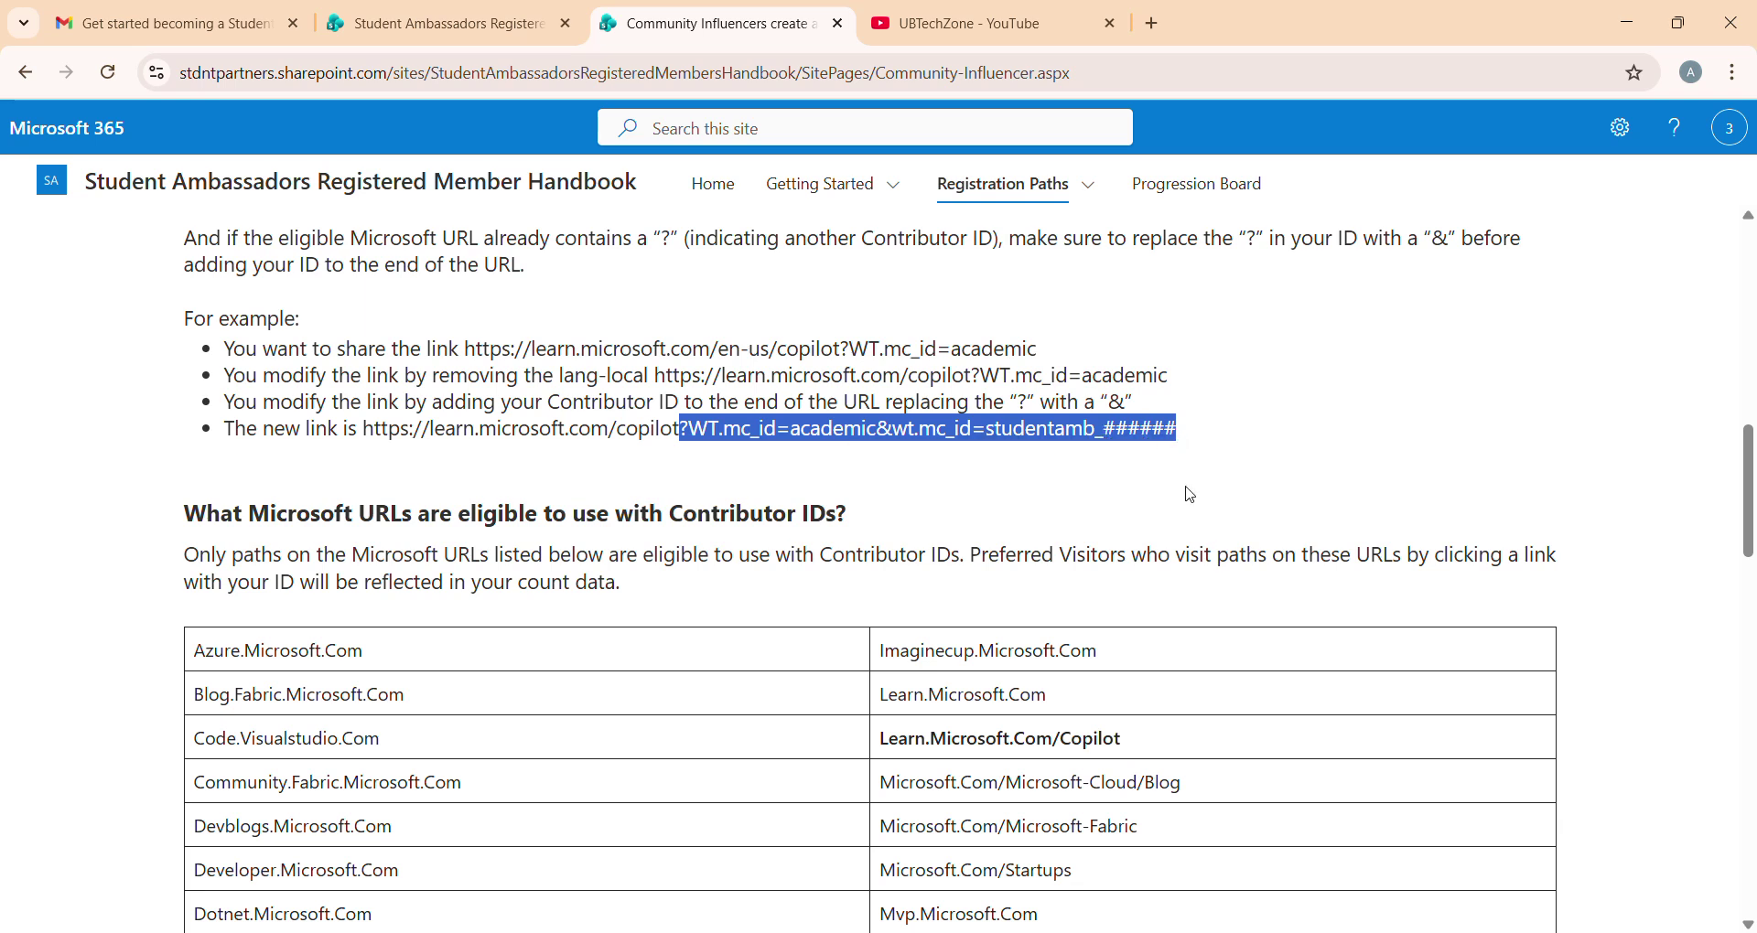
pyautogui.click(1100, 523)
# Step: Copy Imaginecup.Microsoft.Com from the list of eligible Microsoft URLs and open it in a new browser tab
pyautogui.scroll(-1, 1070, 595)
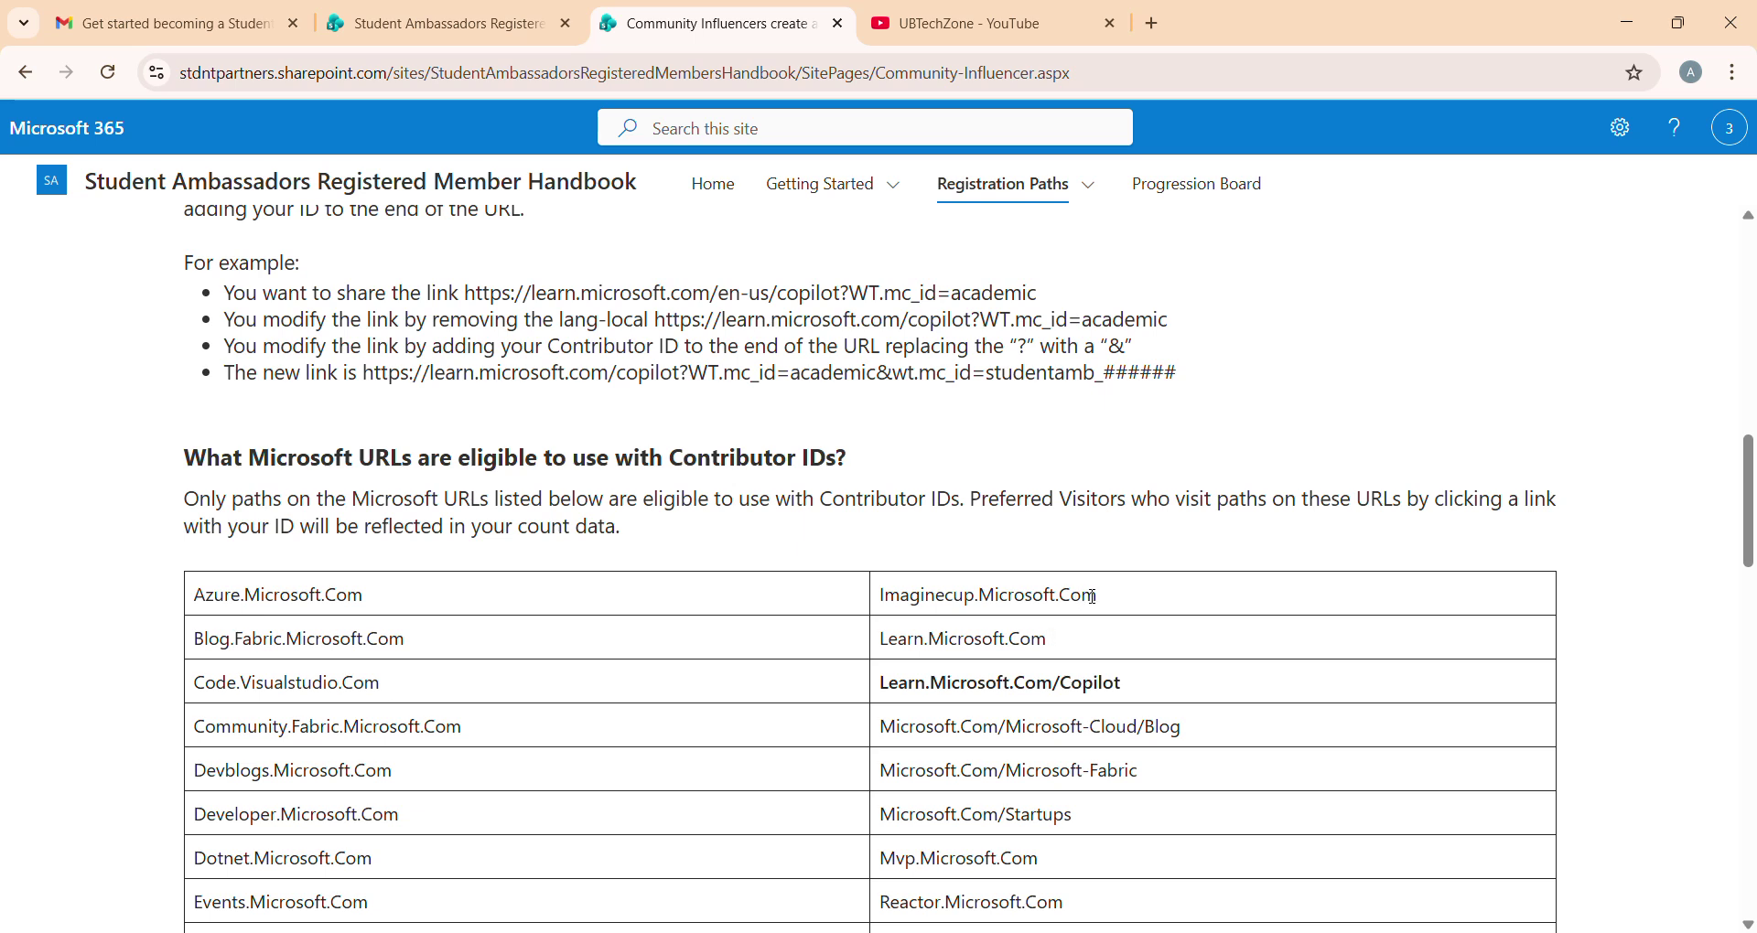
pyautogui.moveTo(1093, 596); pyautogui.dragTo(881, 593)
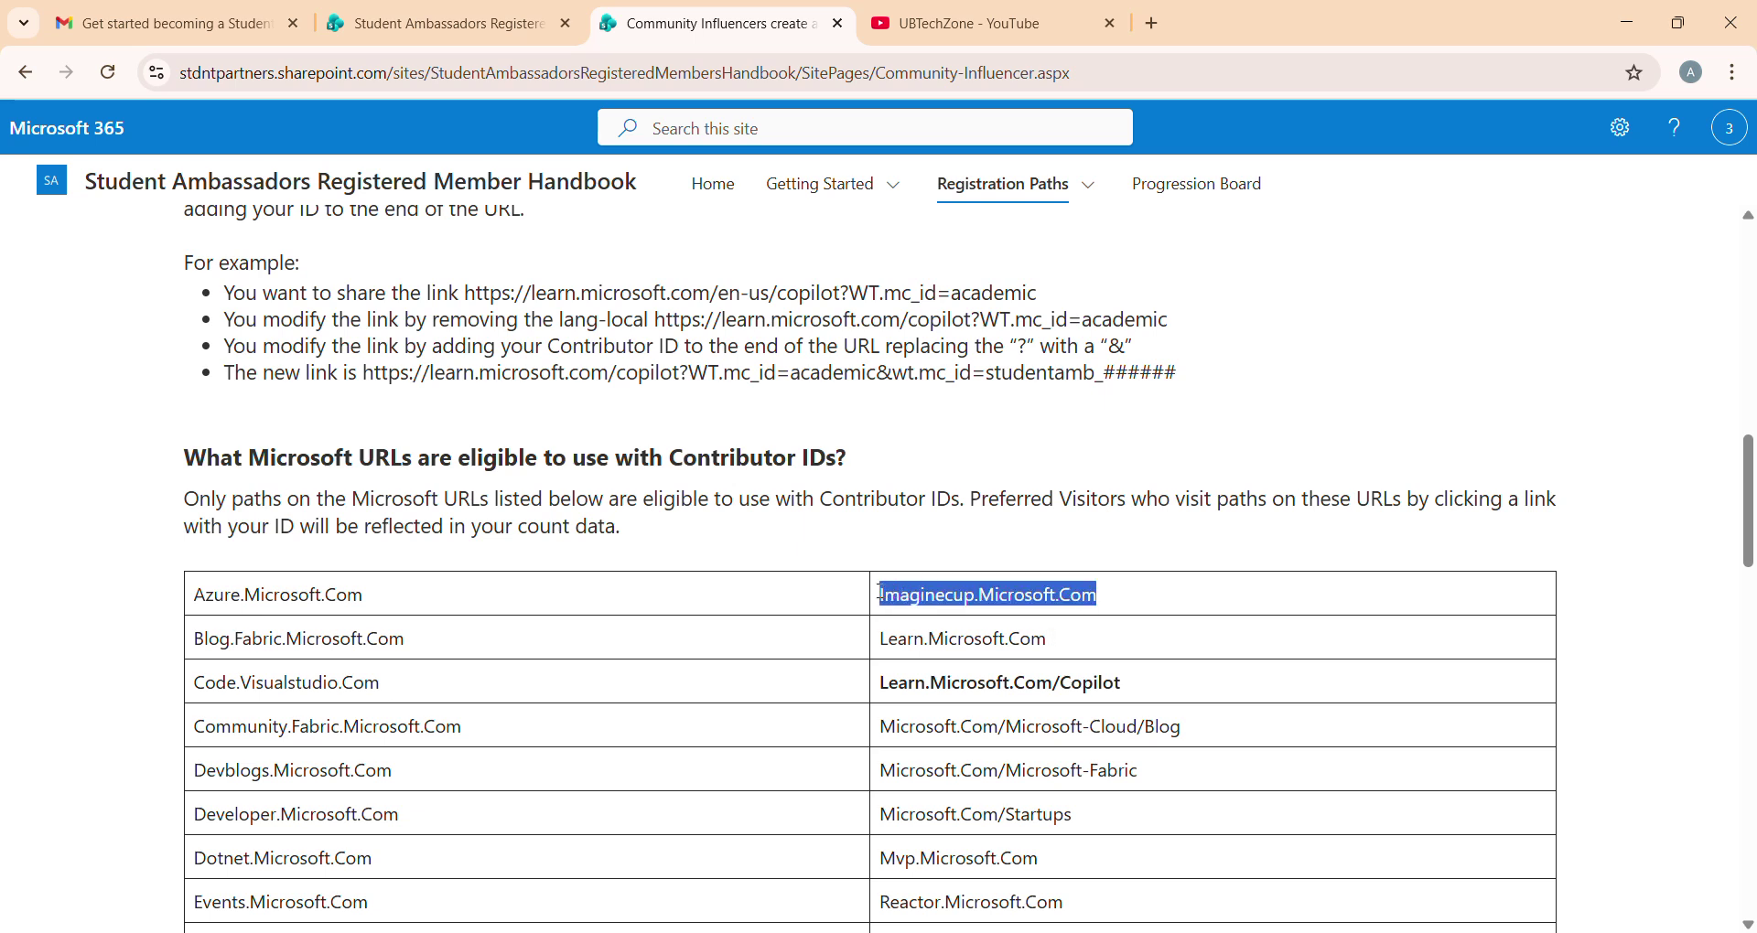
pyautogui.hotkey('ctrl', 'c')
pyautogui.click(1152, 22)
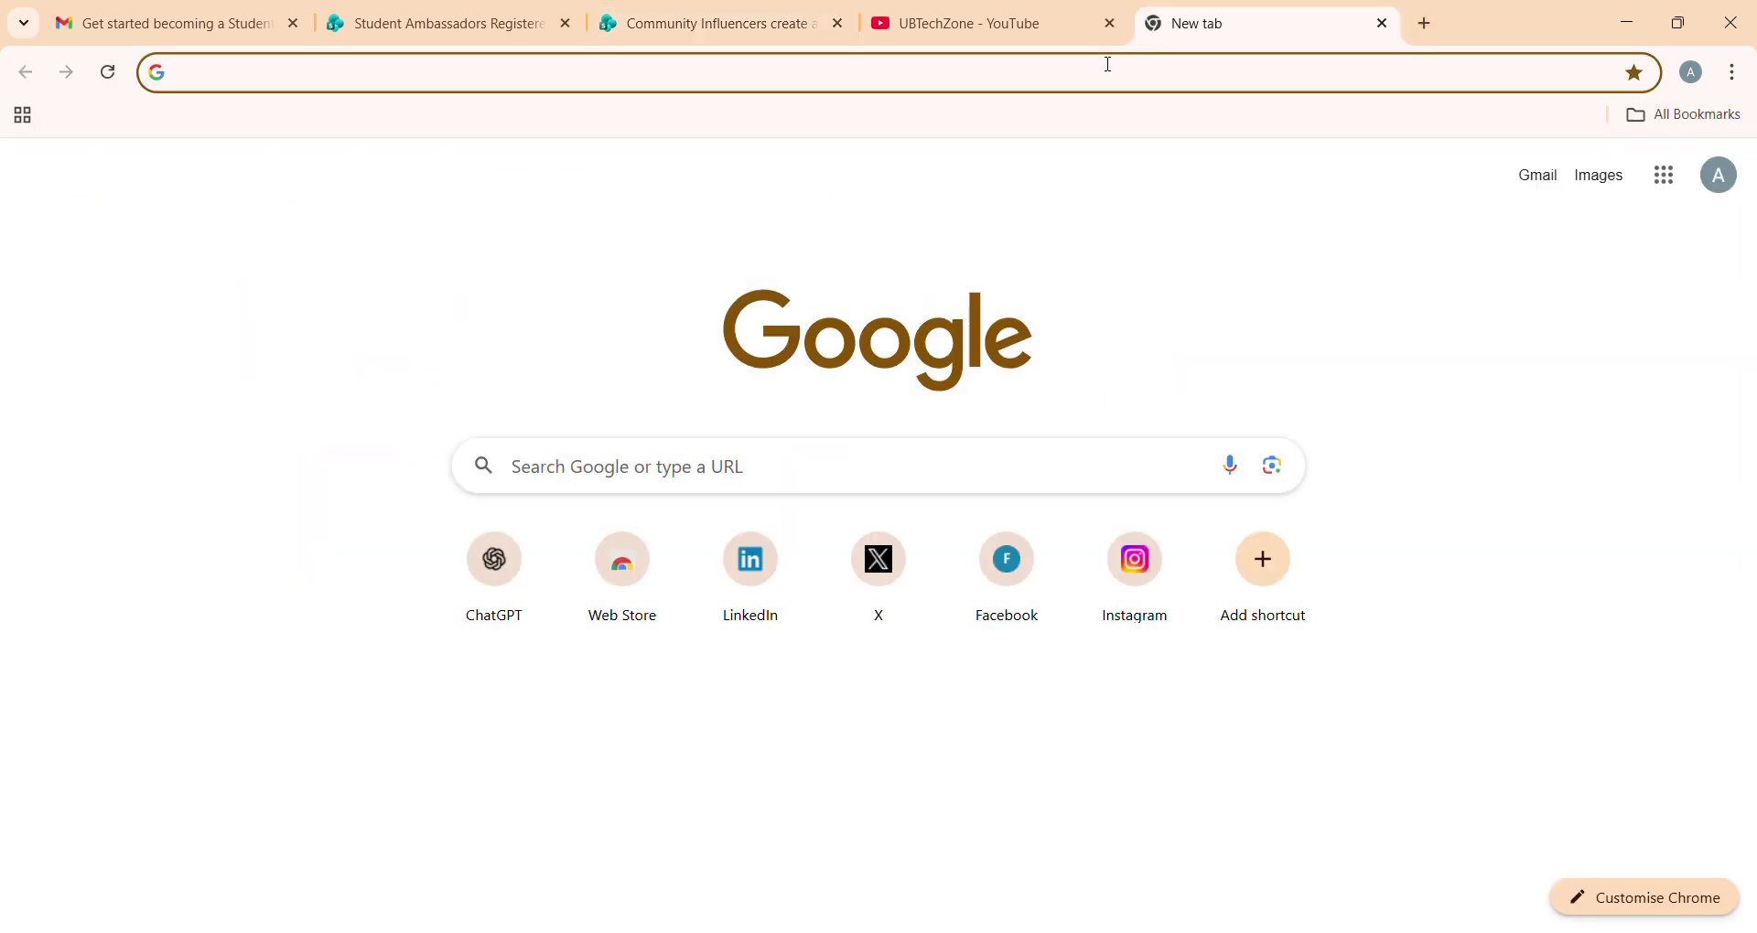
pyautogui.hotkey('ctrl', 'v')
pyautogui.press('Return')
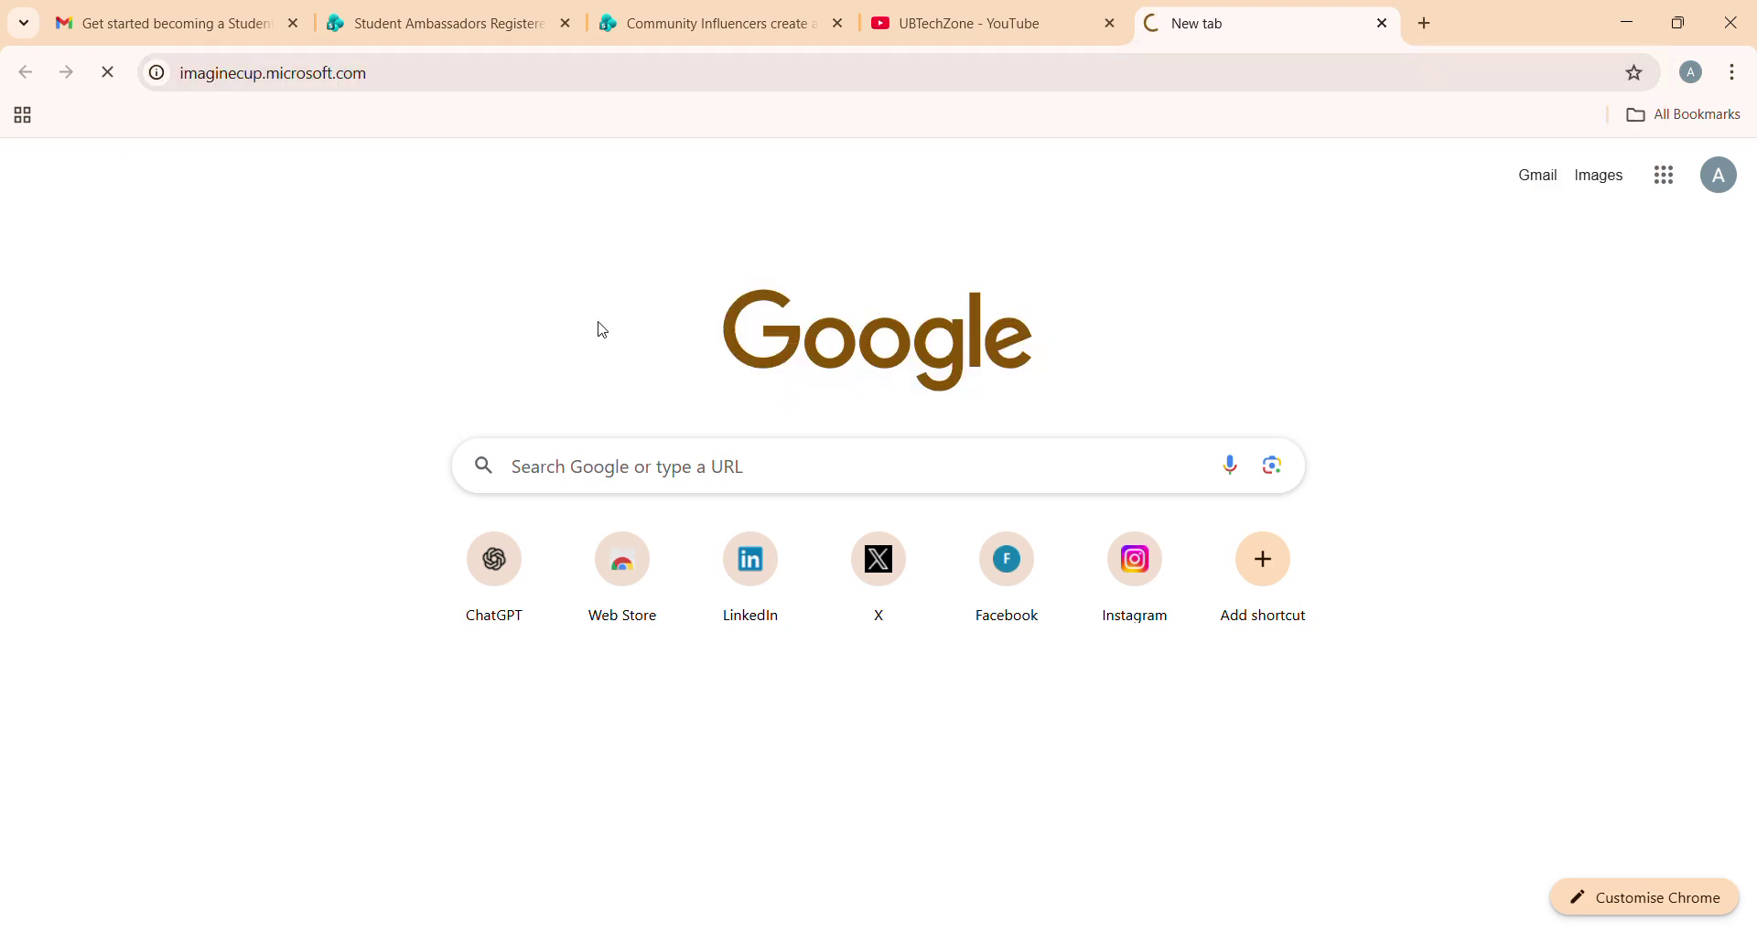
pyautogui.click(639, 33)
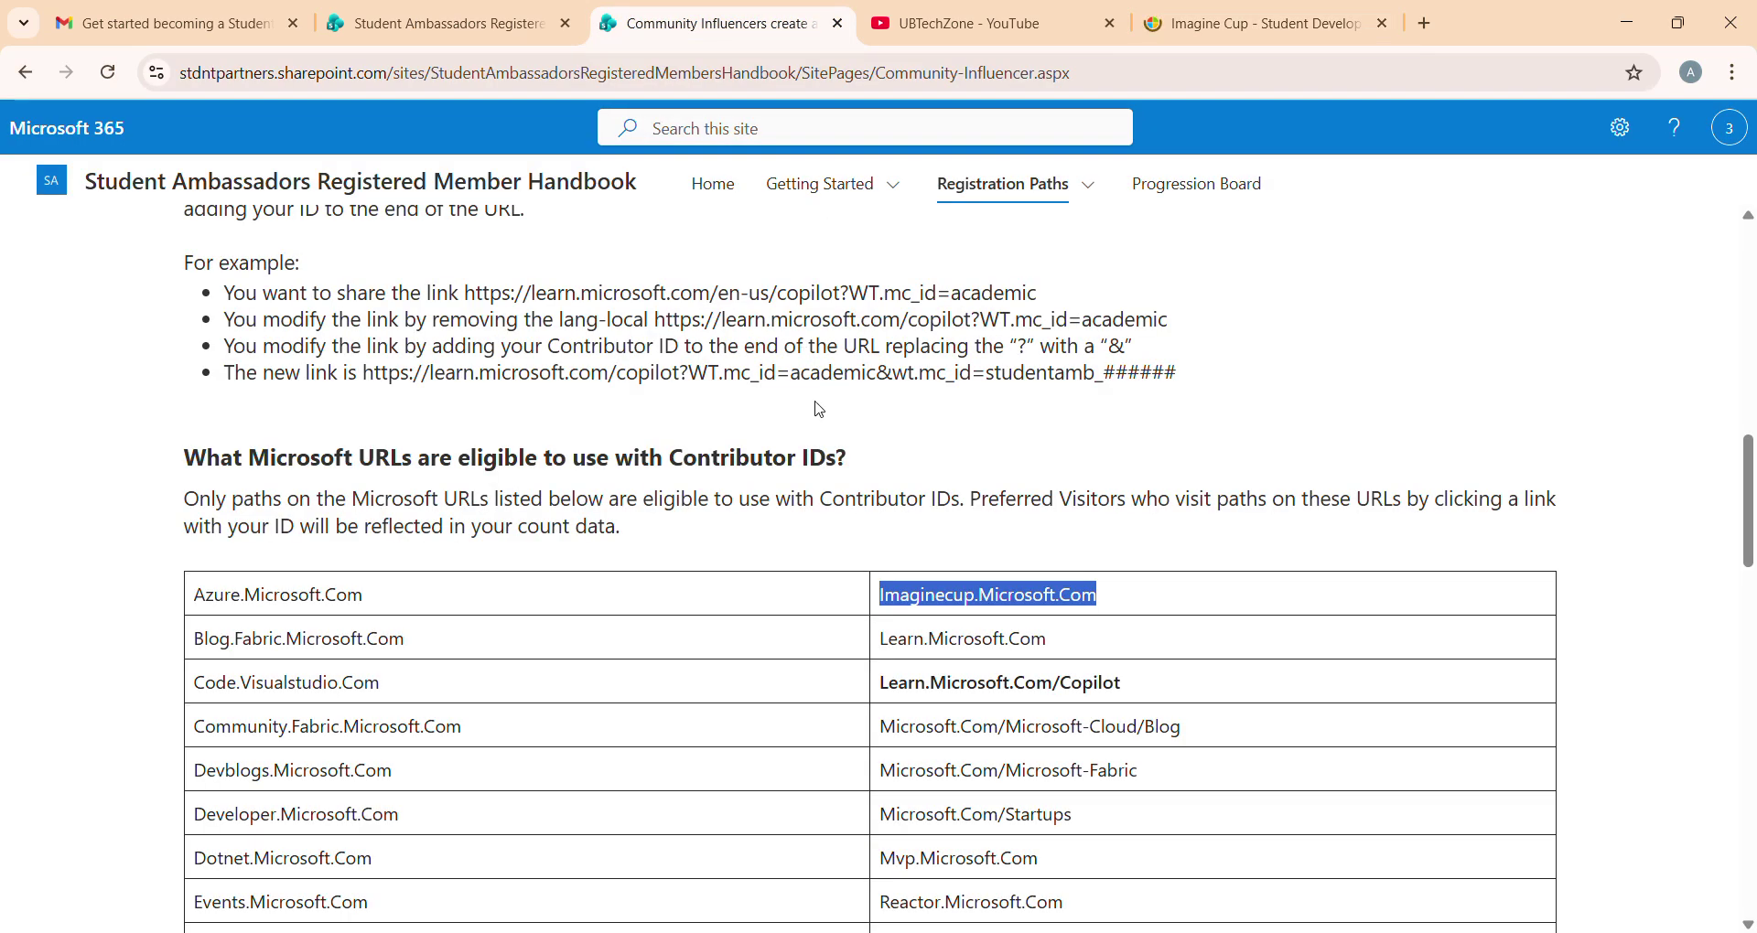
pyautogui.click(1253, 24)
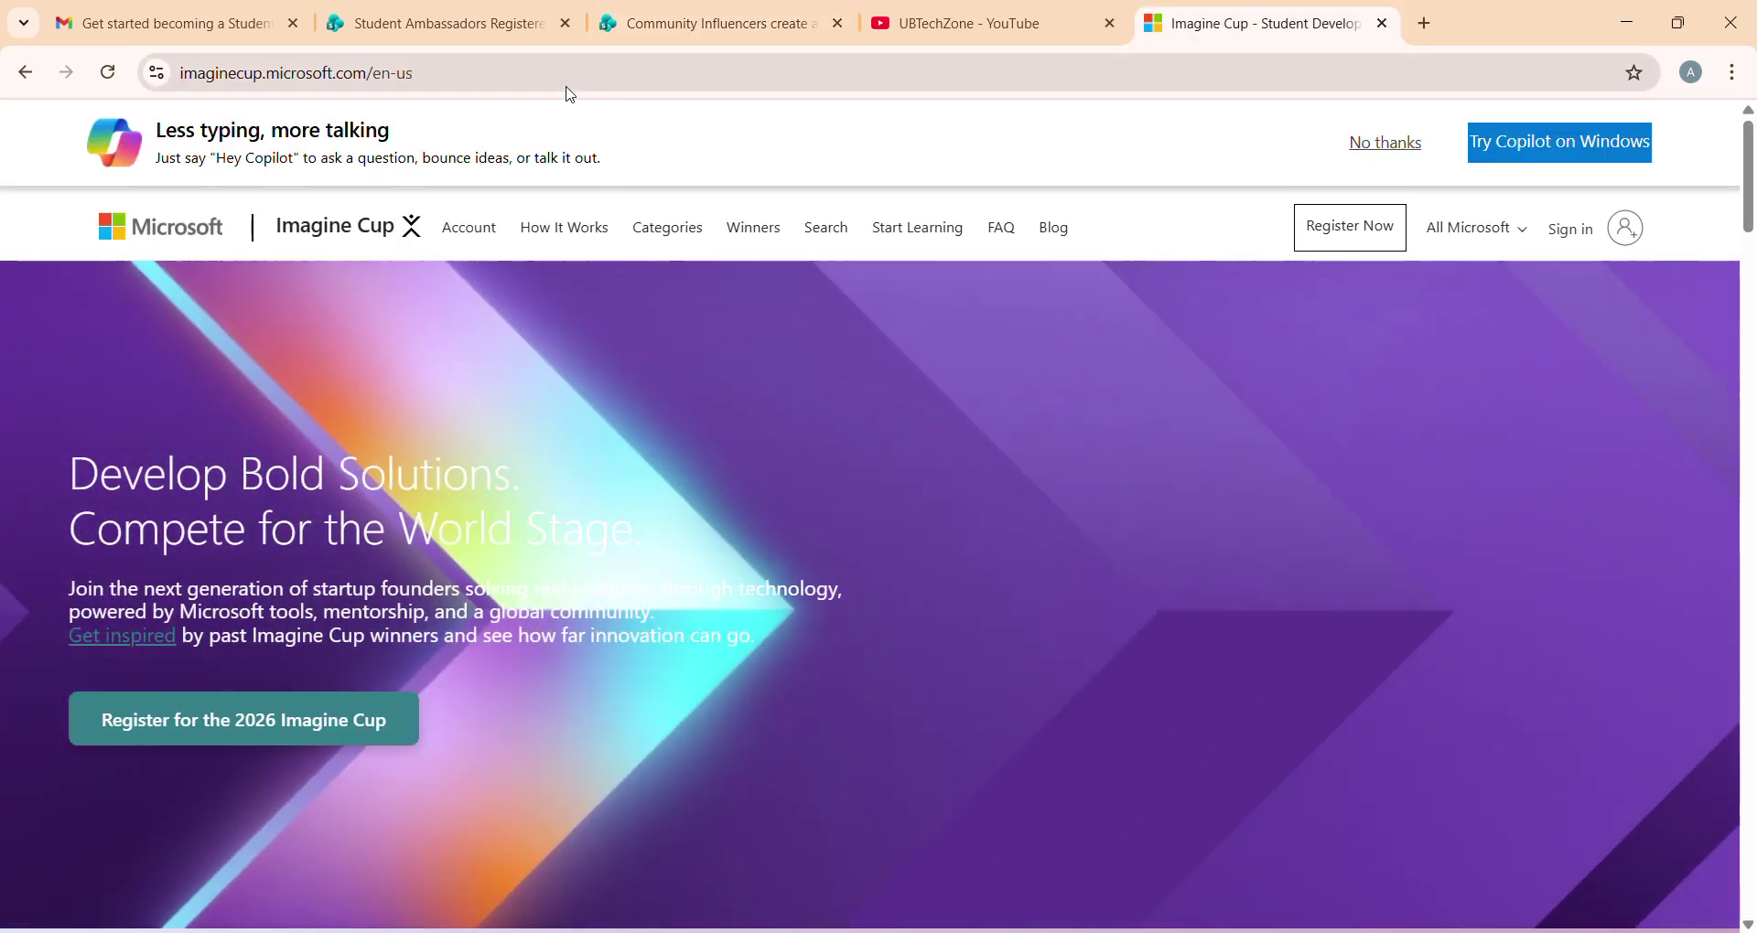
pyautogui.click(569, 93)
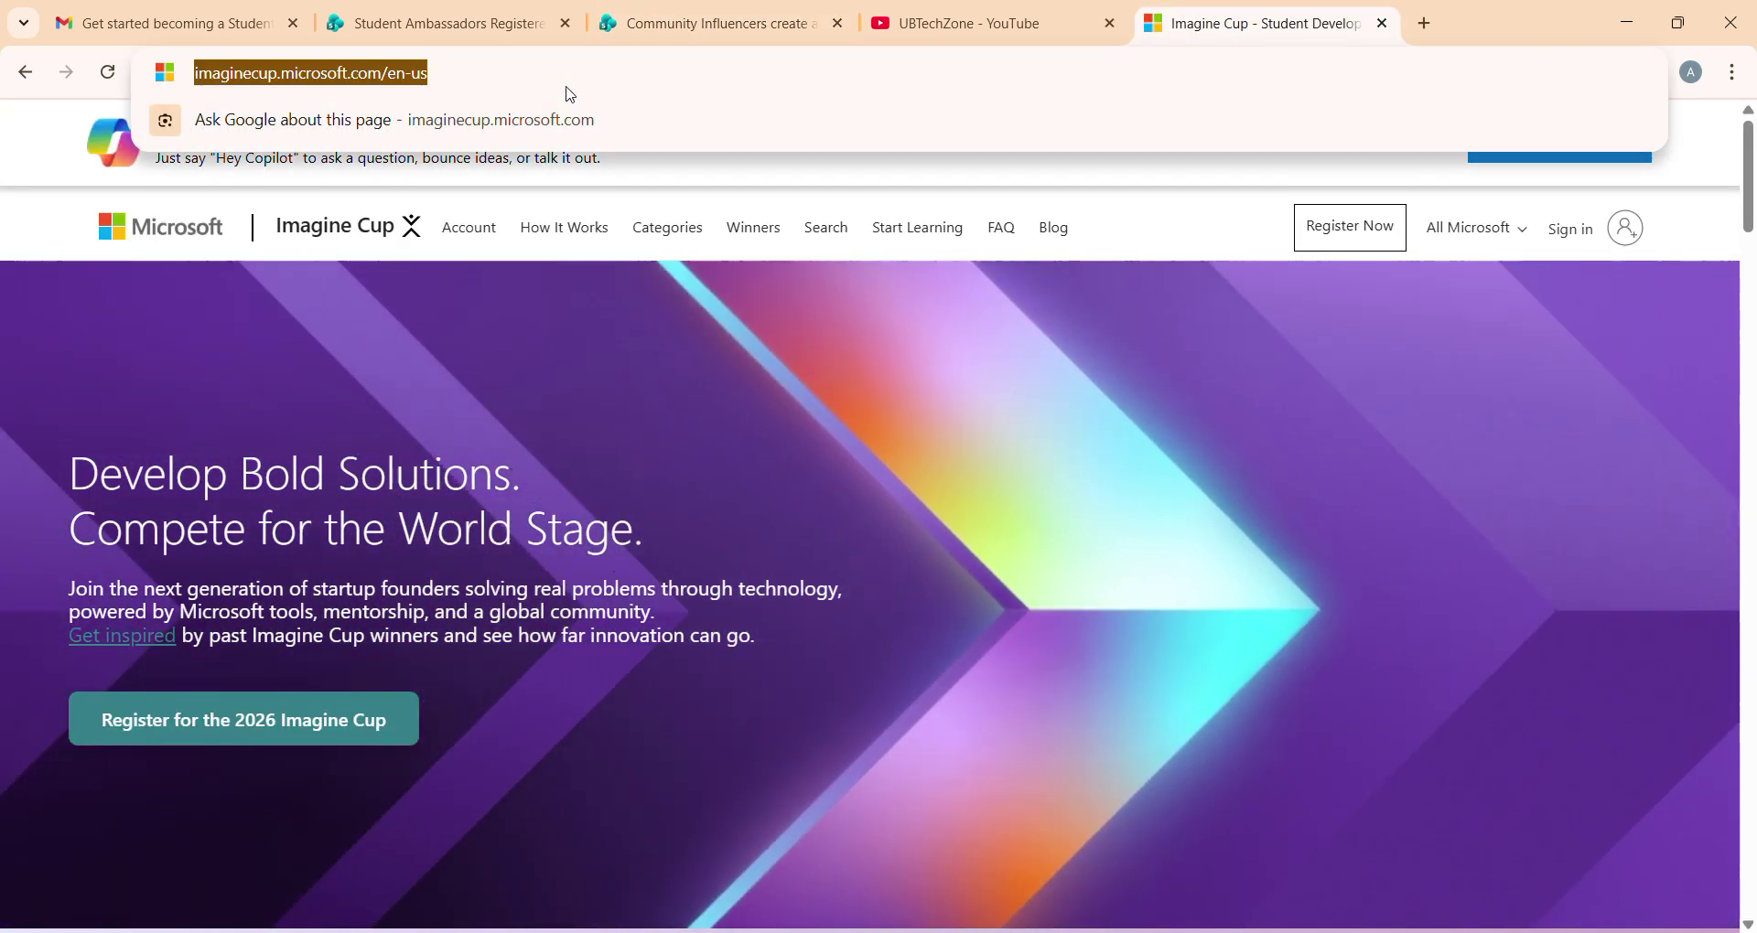
pyautogui.click(570, 92)
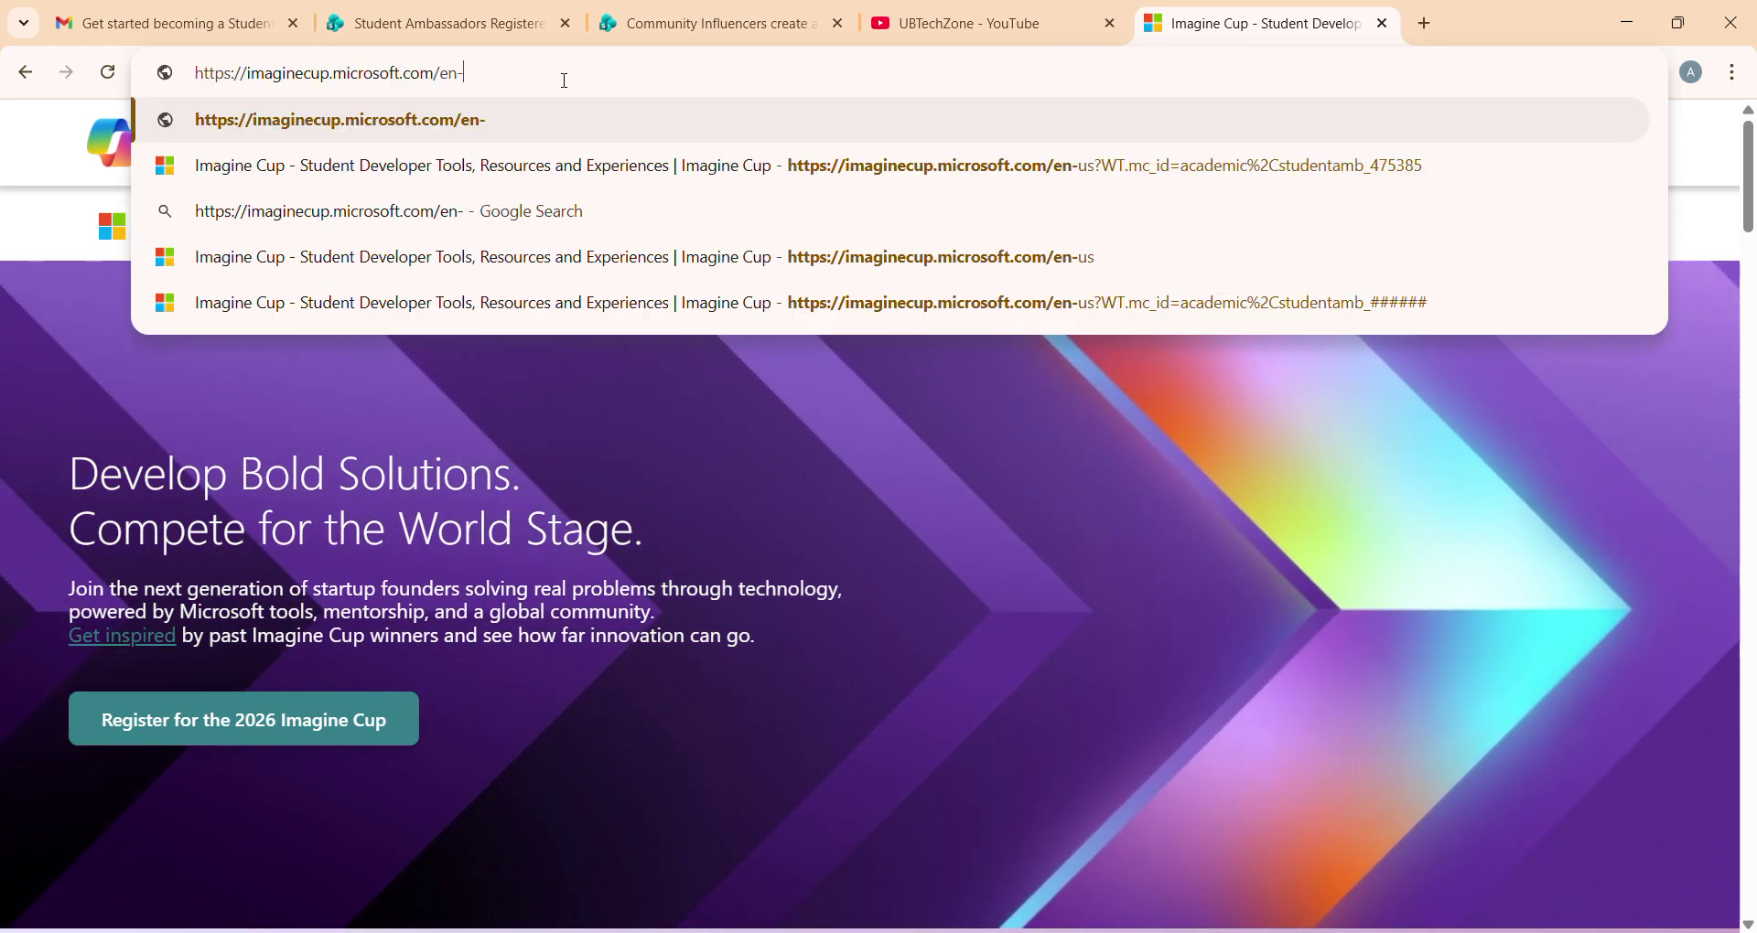
pyautogui.press('BackSpace')
pyautogui.press('BackSpace')
pyautogui.press('BackSpace')
pyautogui.press('BackSpace')
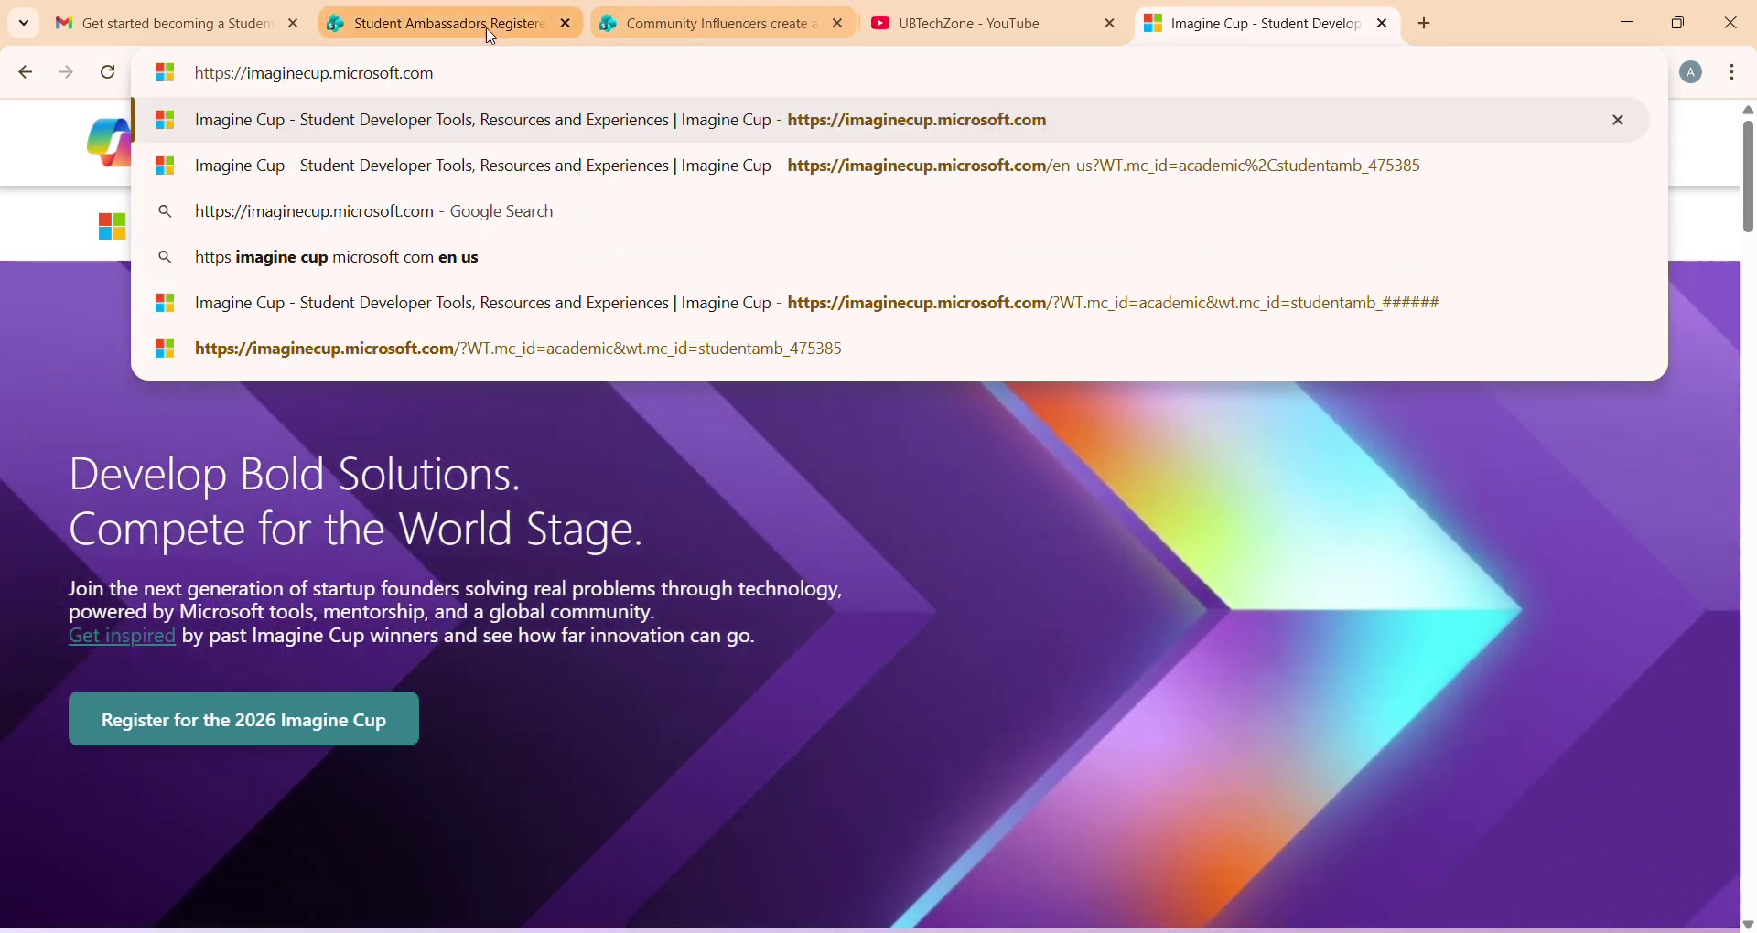
# Step: Copy ?WT.mc_id=academic&wt.mc_id=studentamb_###### from the handbook's new link example and append it to the Imagine Cup address
pyautogui.click(636, 26)
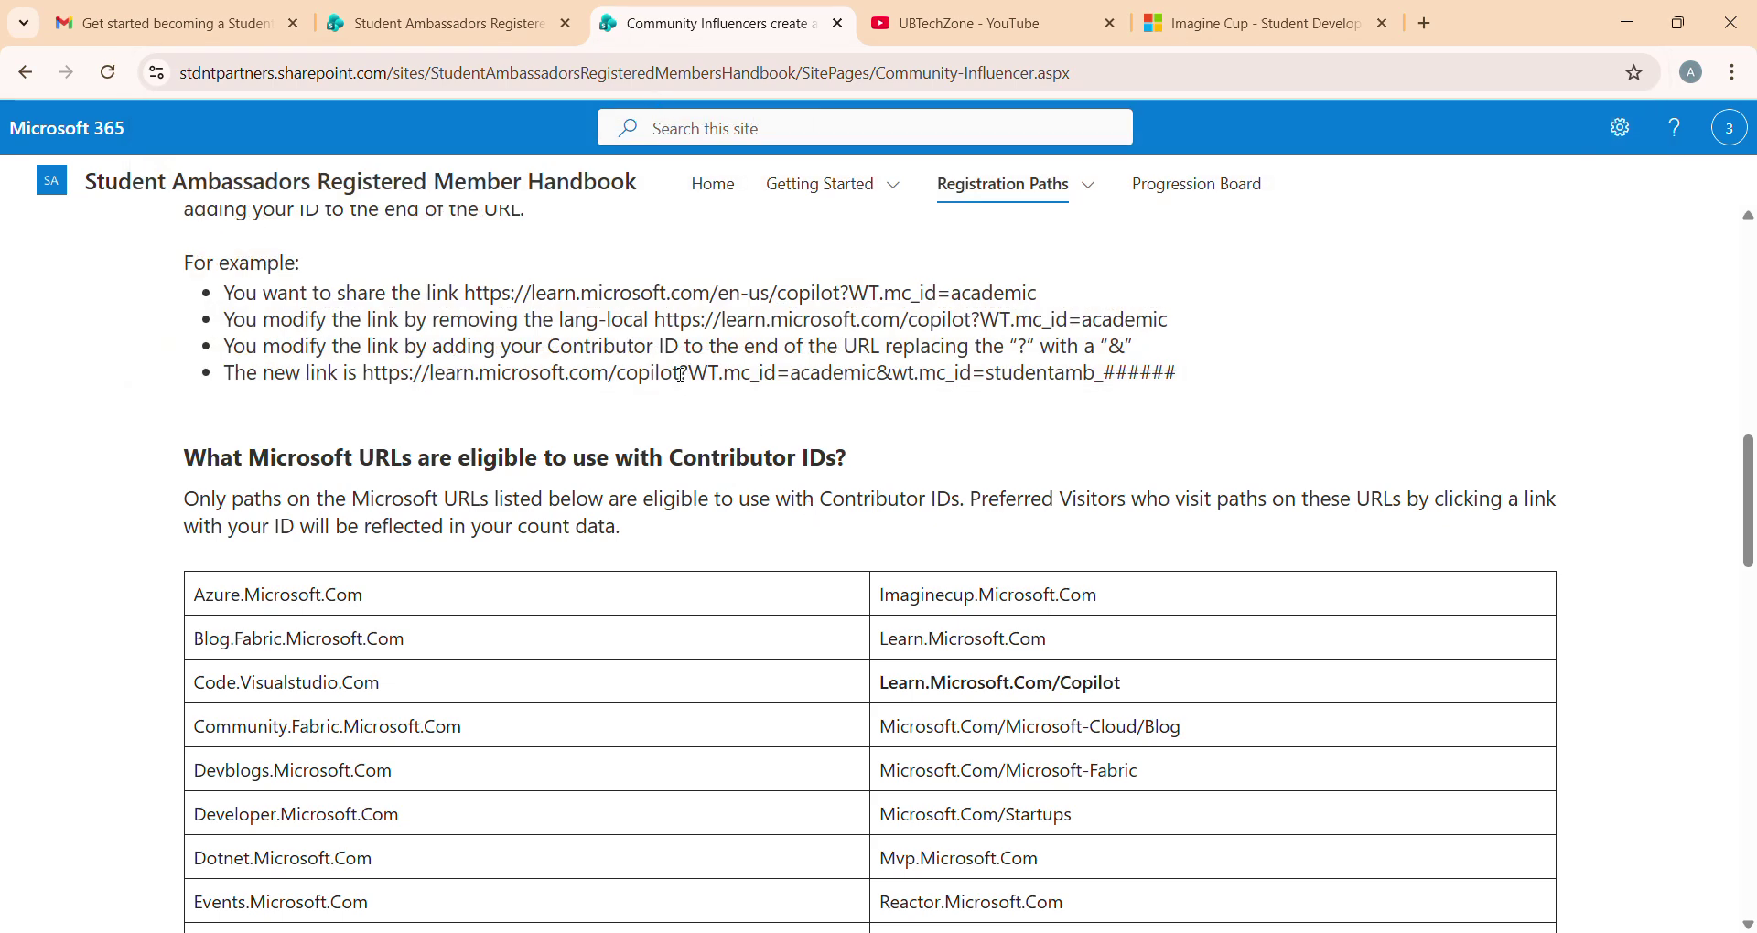
pyautogui.moveTo(681, 375); pyautogui.dragTo(1191, 378)
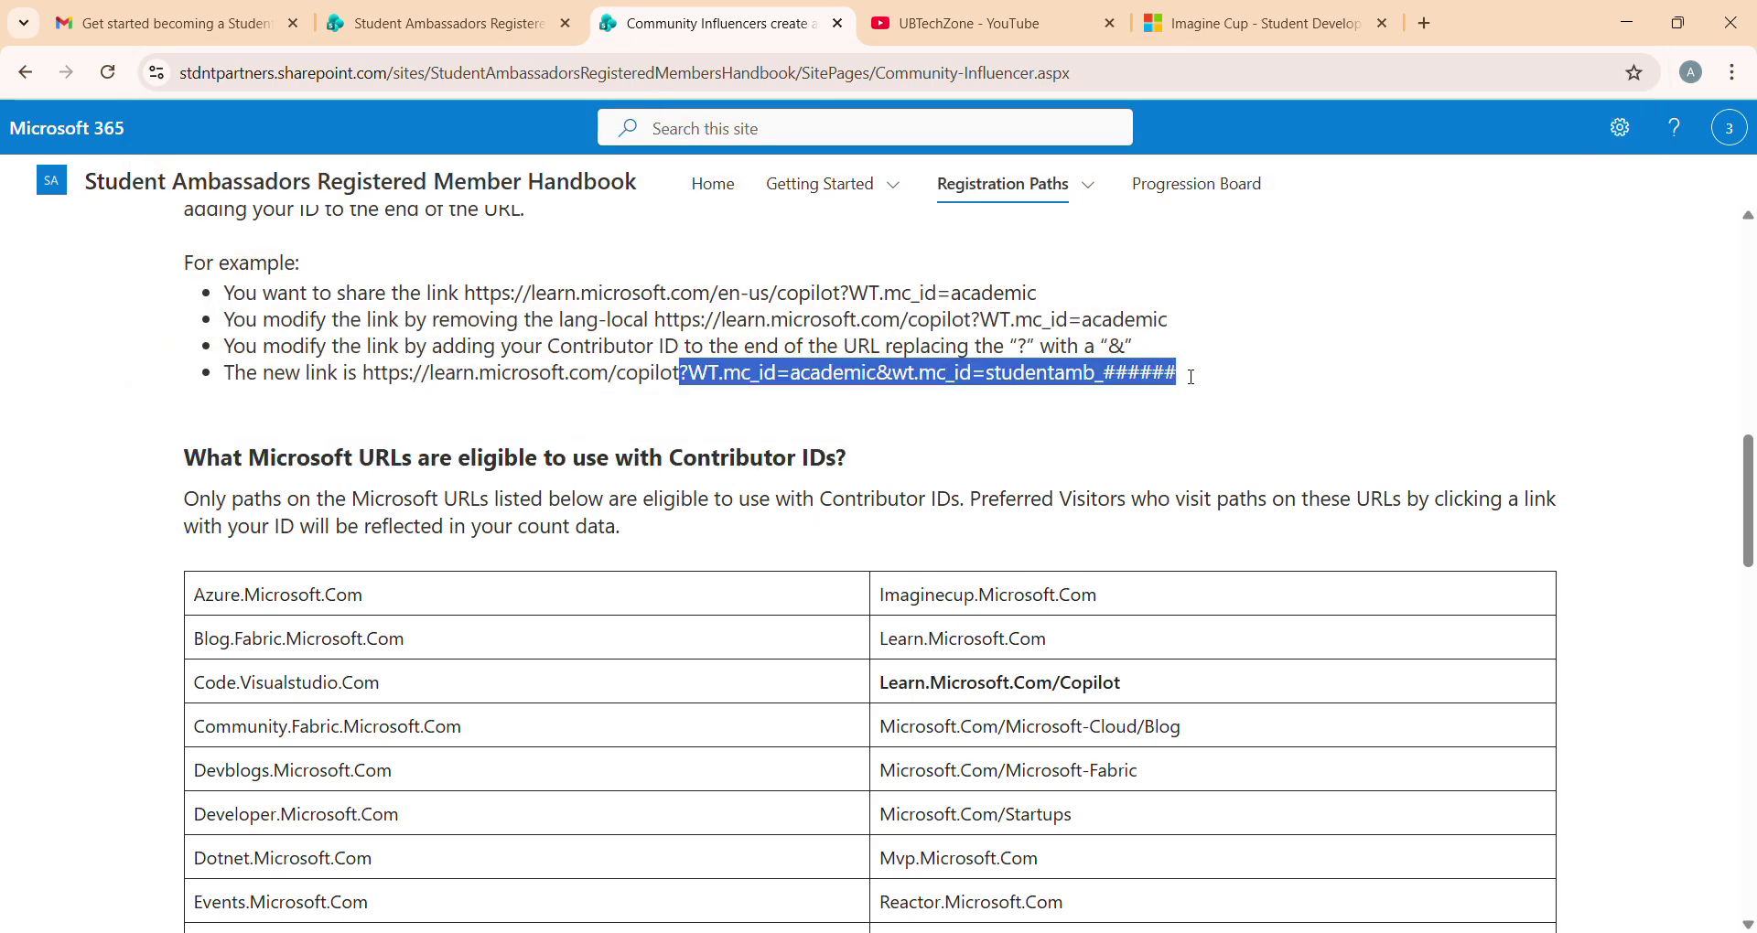
pyautogui.hotkey('ctrl', 'c')
pyautogui.click(1306, 28)
pyautogui.click(723, 68)
pyautogui.hotkey('ctrl', 'v')
# Step: Delete the six # placeholder characters from the end of the Imagine Cup address
pyautogui.press('BackSpace')
pyautogui.press('BackSpace')
pyautogui.press('BackSpace')
pyautogui.press('BackSpace')
pyautogui.press('BackSpace')
pyautogui.press('BackSpace')
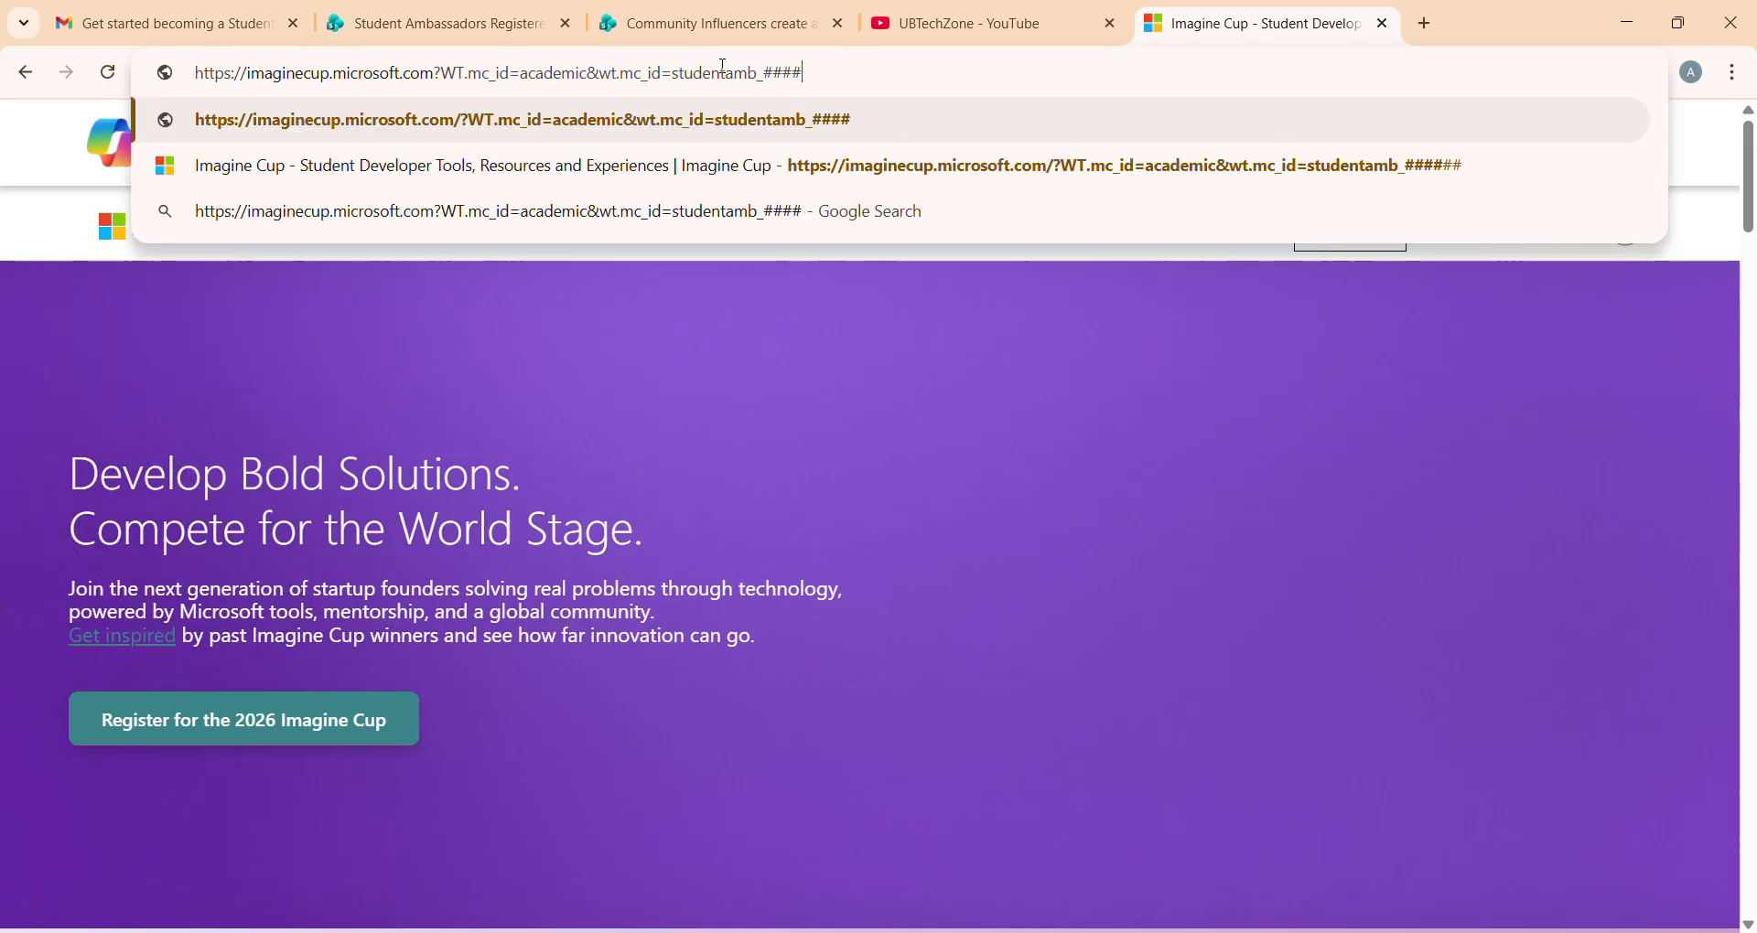
pyautogui.hotkey('alt', 'Tab')
pyautogui.press('Tab')
pyautogui.press('Tab')
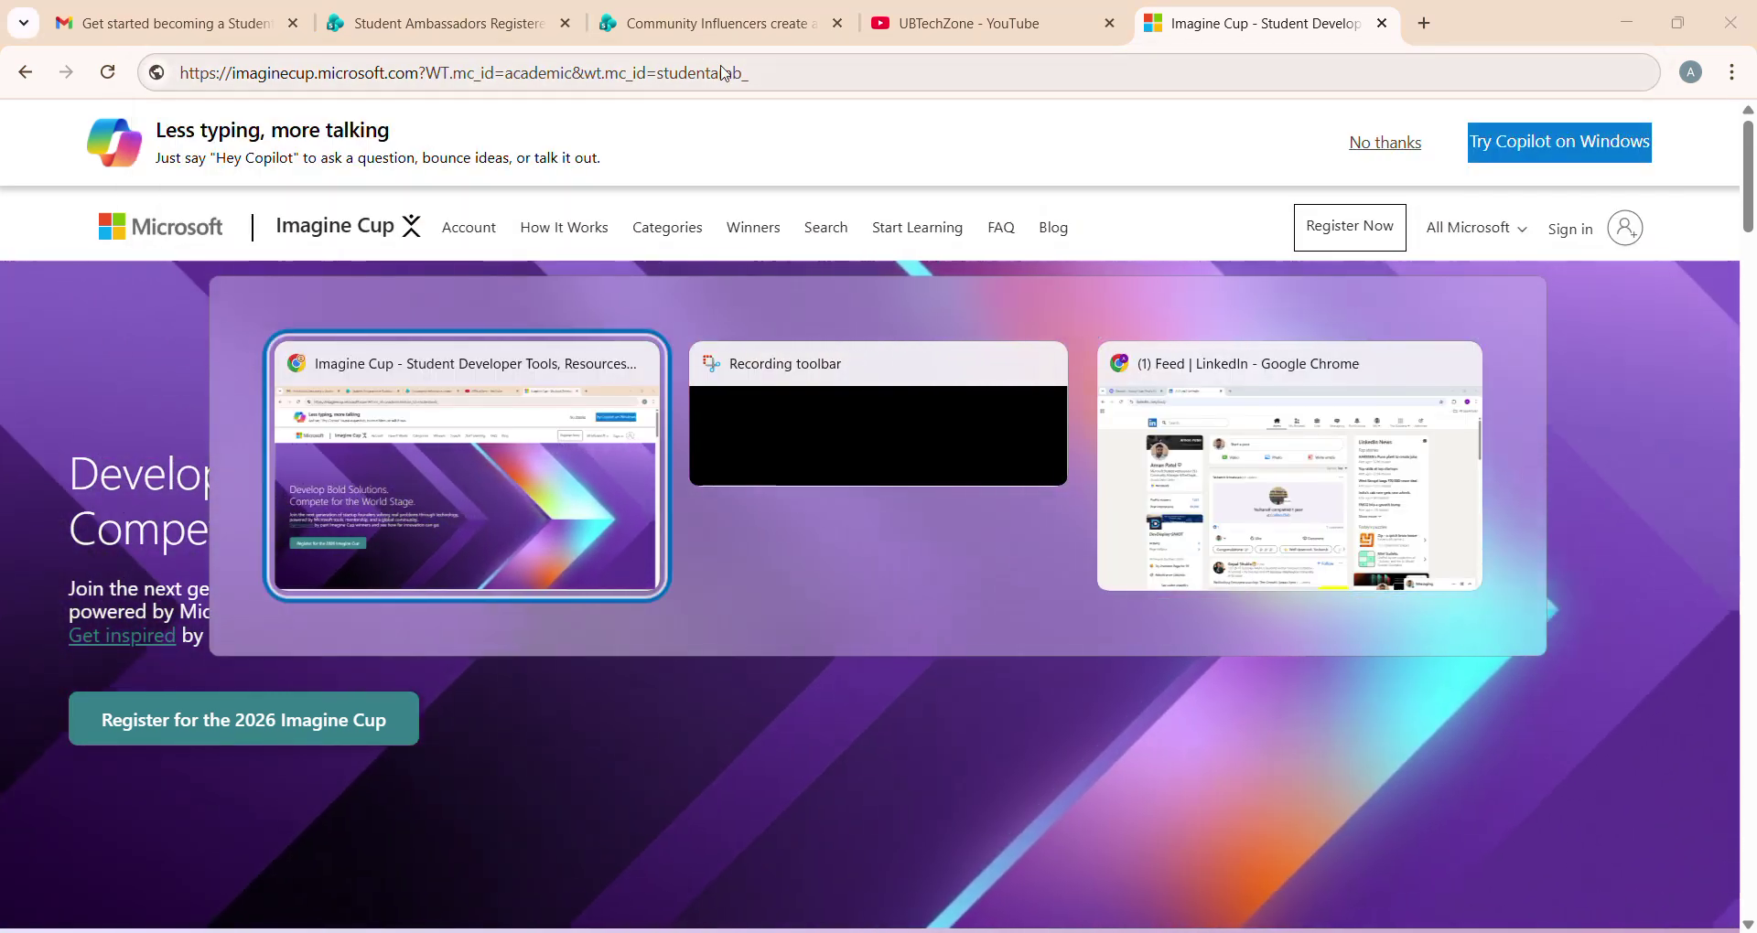
# Step: Copy the Contributor ID from the registration email, append it to the Imagine Cup address, load the page and select its full address
pyautogui.click(187, 40)
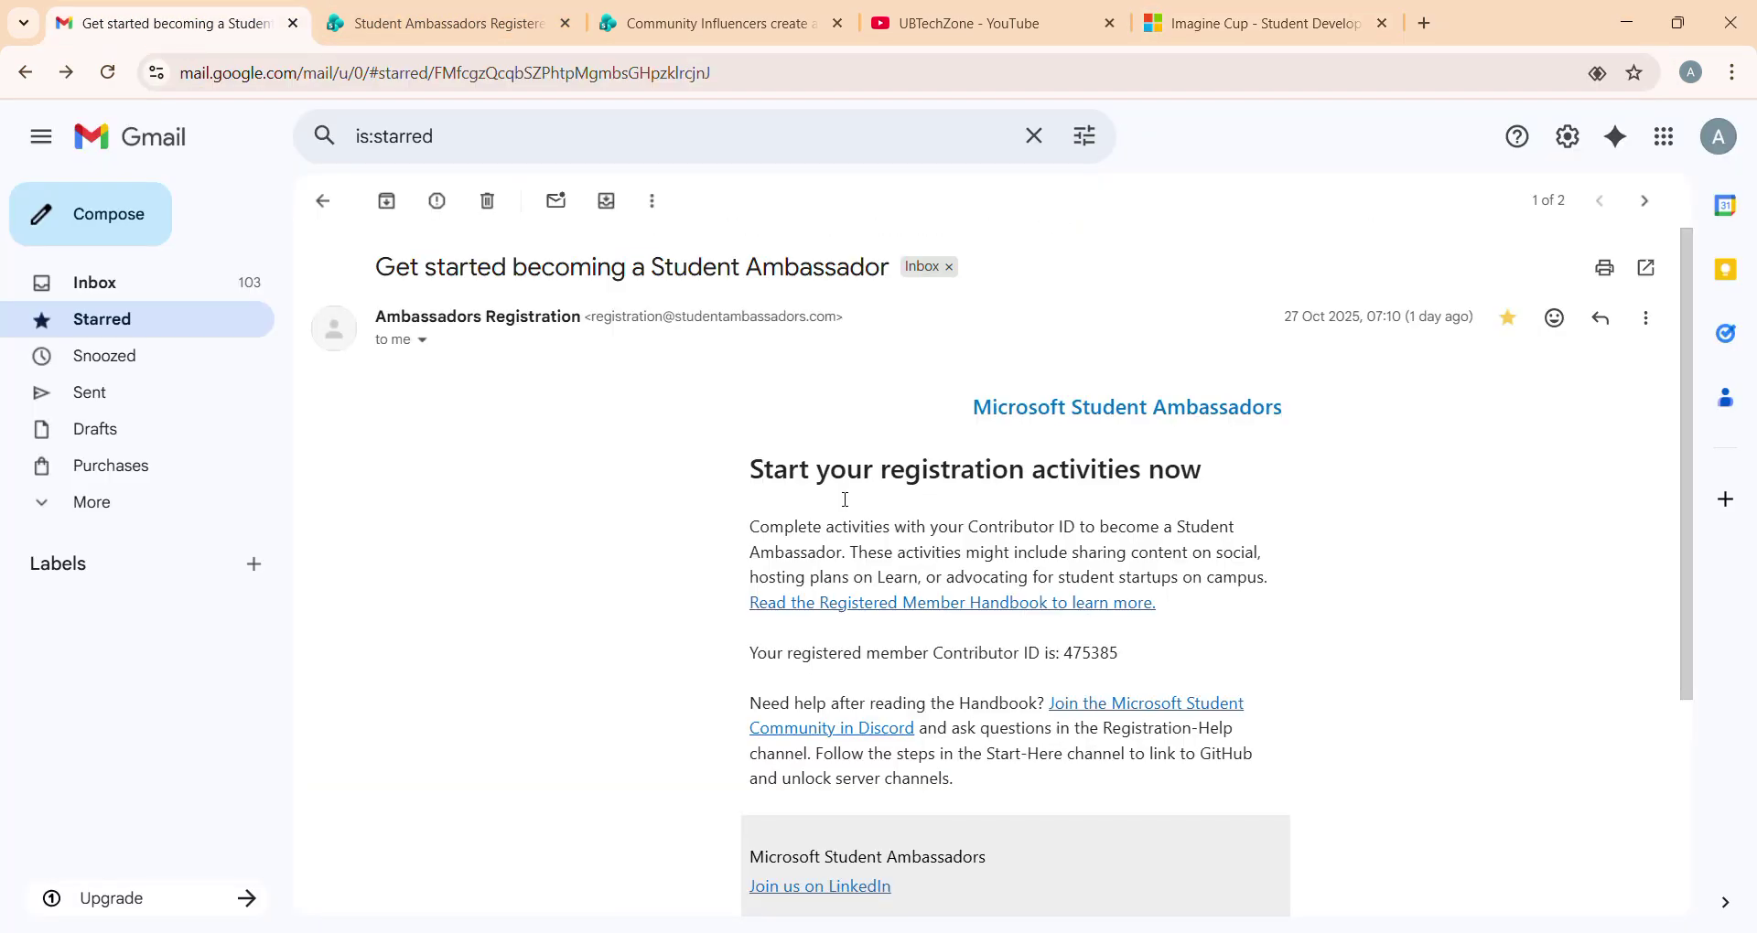
pyautogui.moveTo(1085, 655); pyautogui.dragTo(1145, 670)
pyautogui.click(1253, 23)
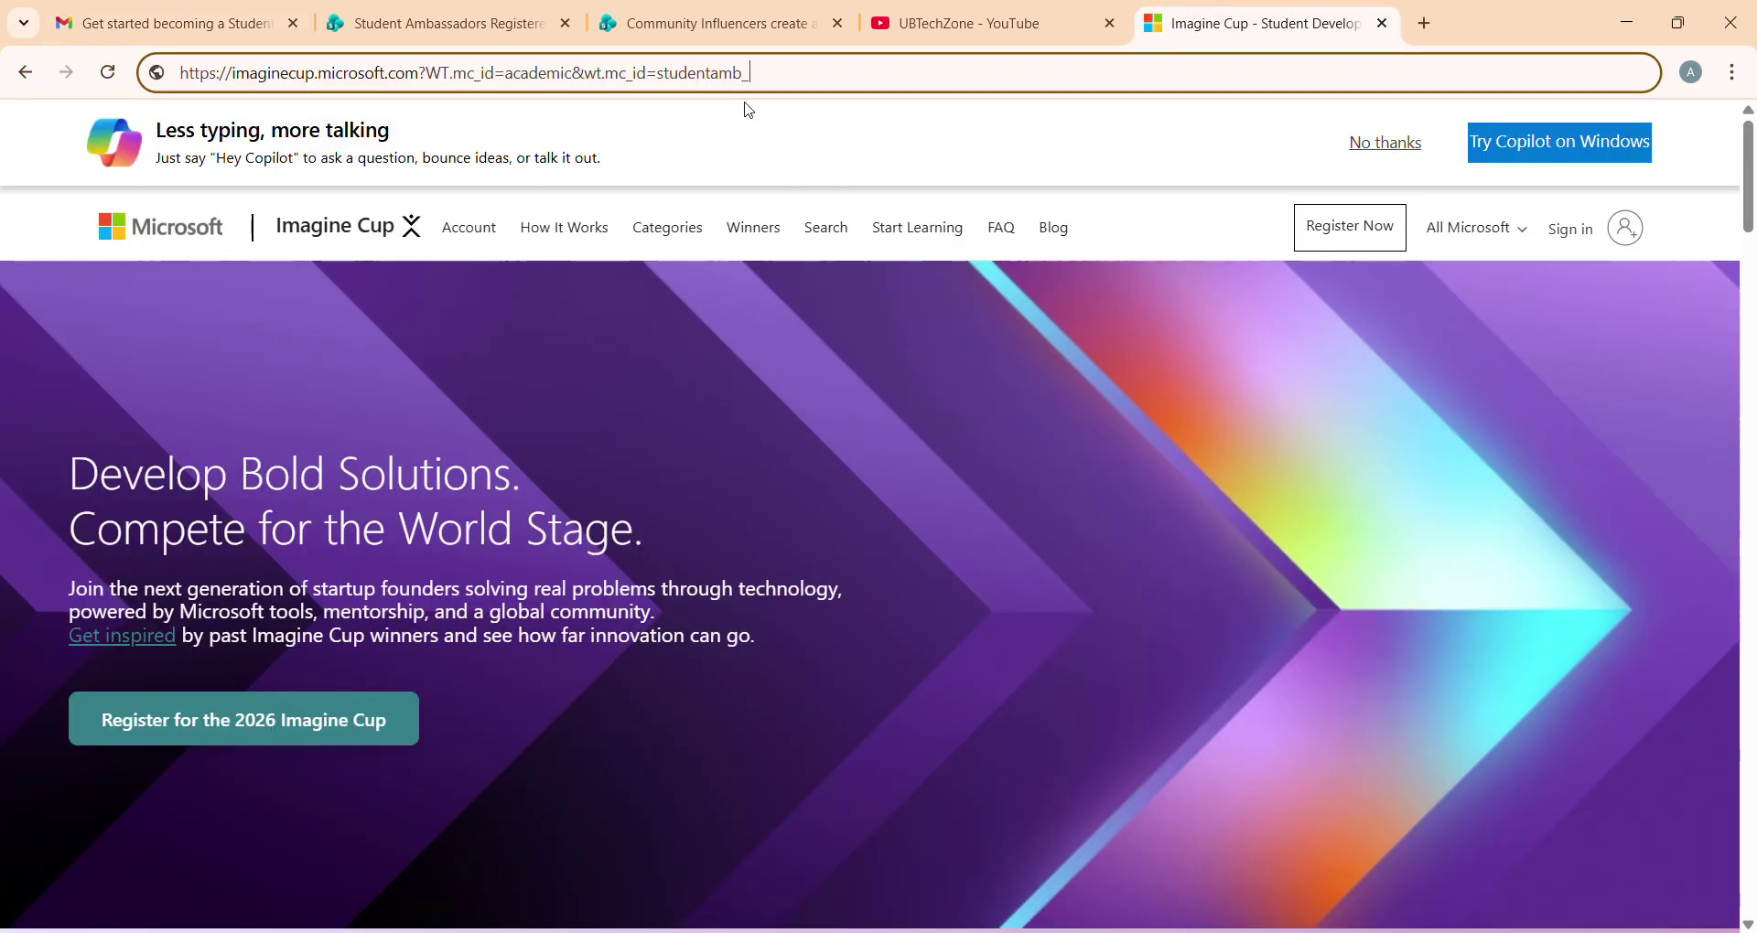
pyautogui.hotkey('ctrl', 'v')
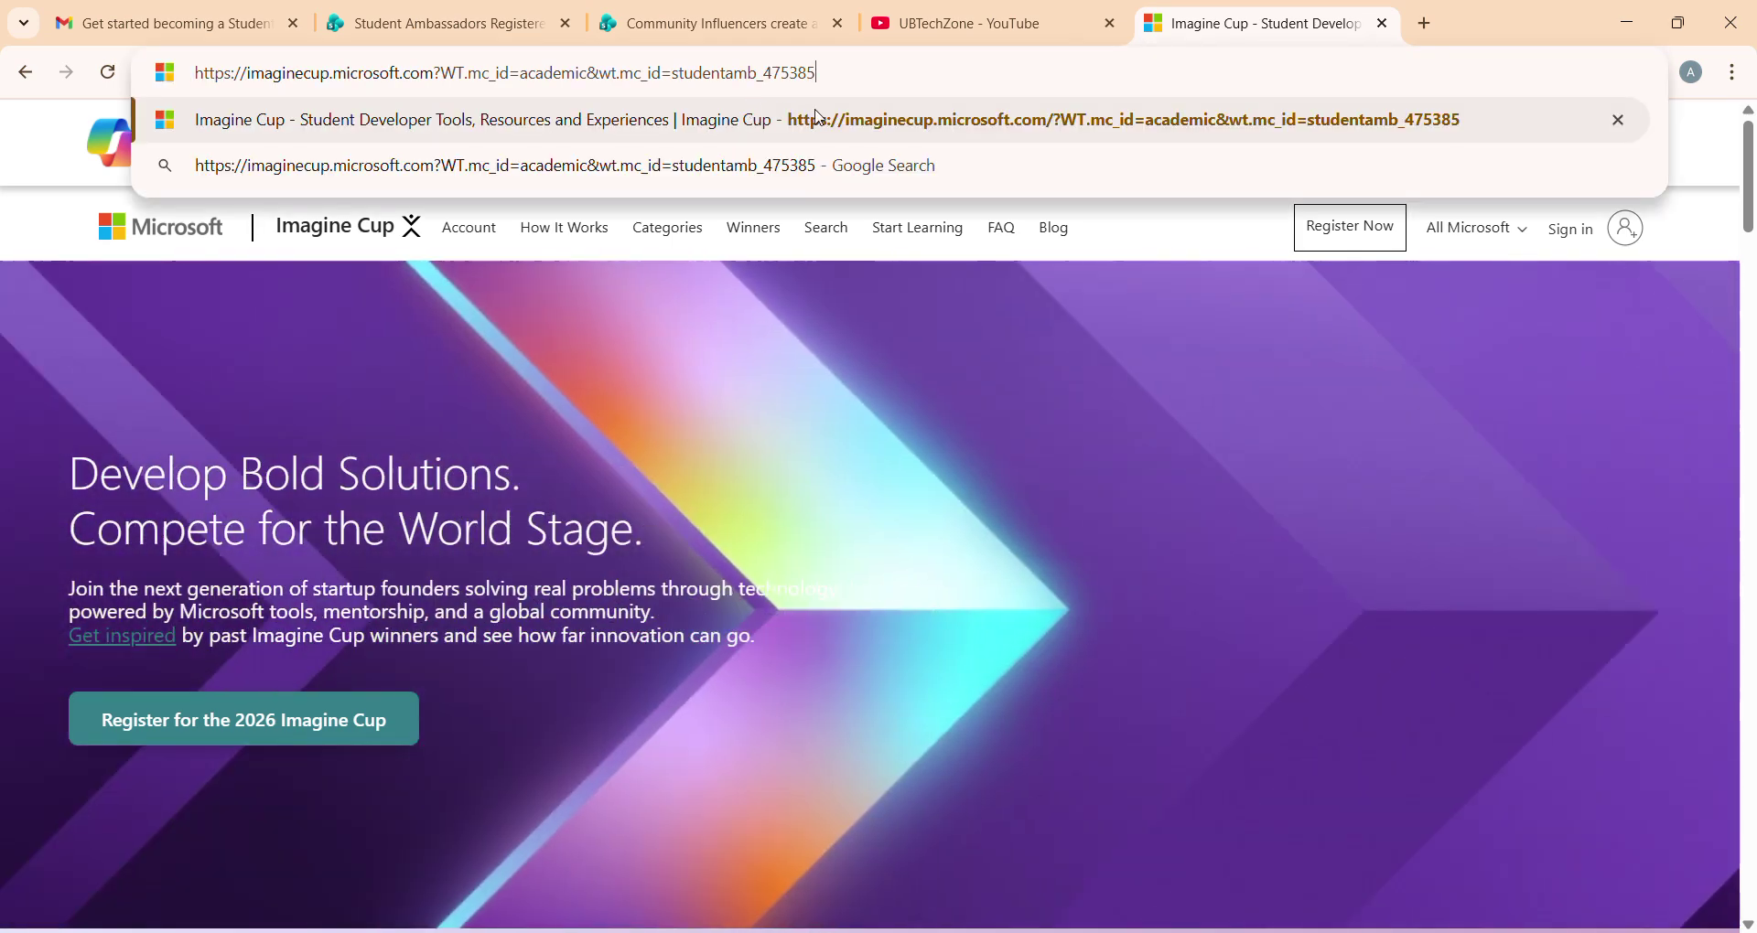
pyautogui.press('Return')
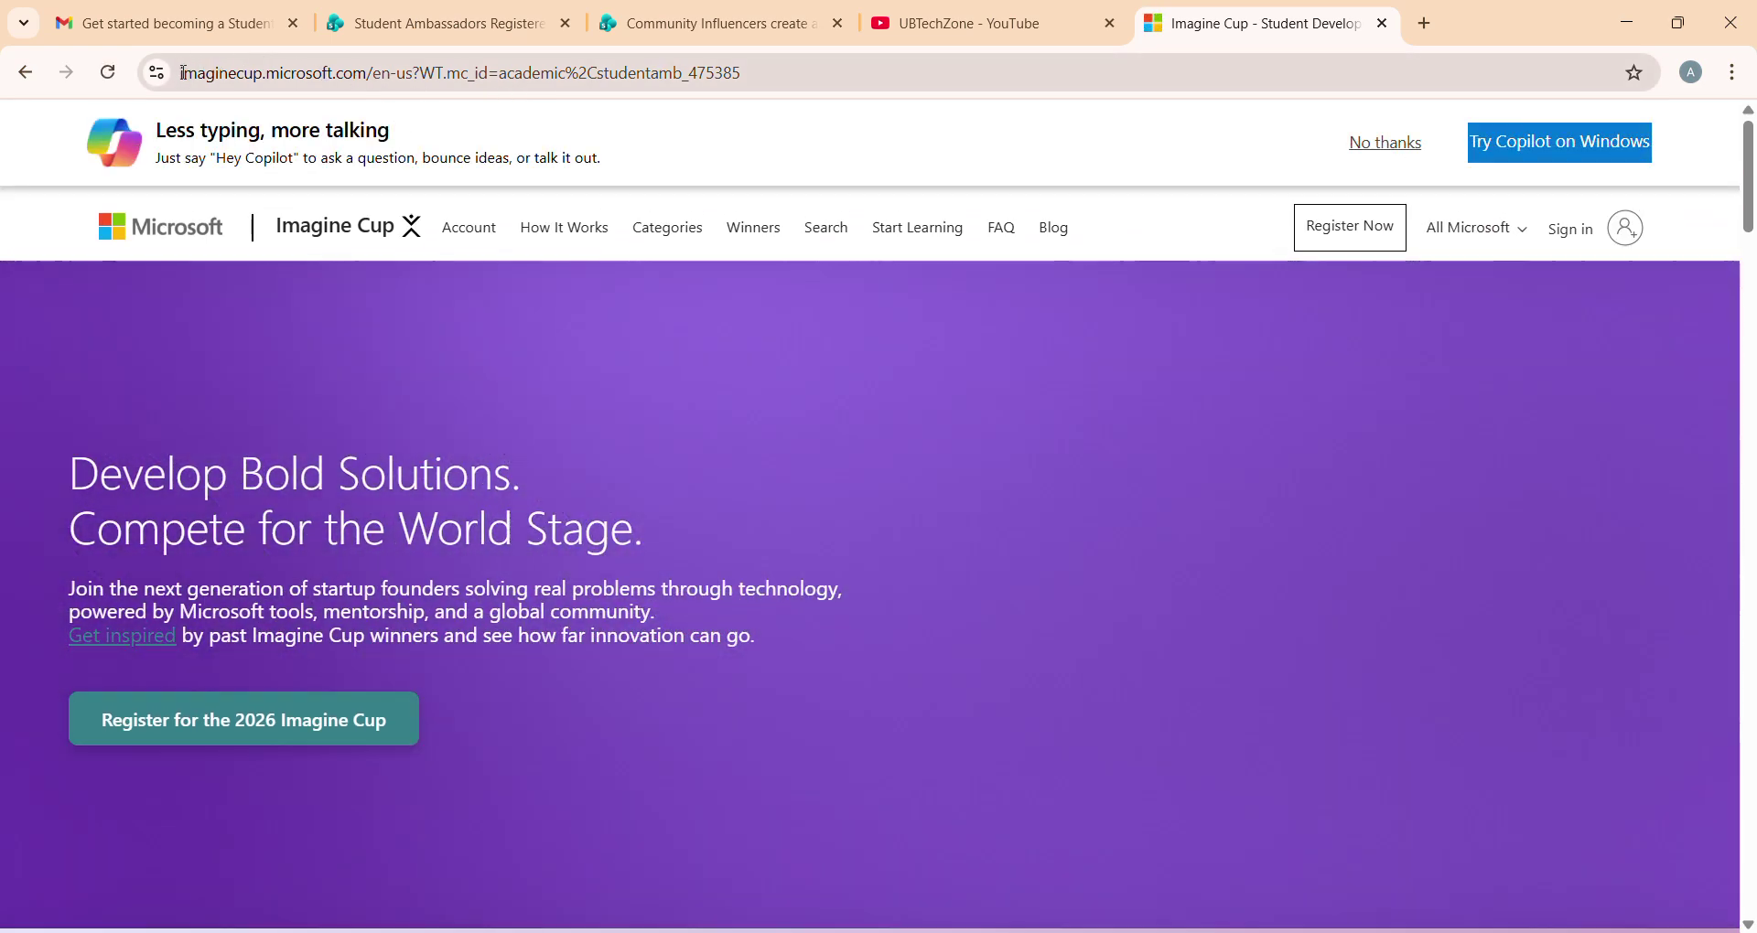
pyautogui.moveTo(182, 74); pyautogui.dragTo(787, 84)
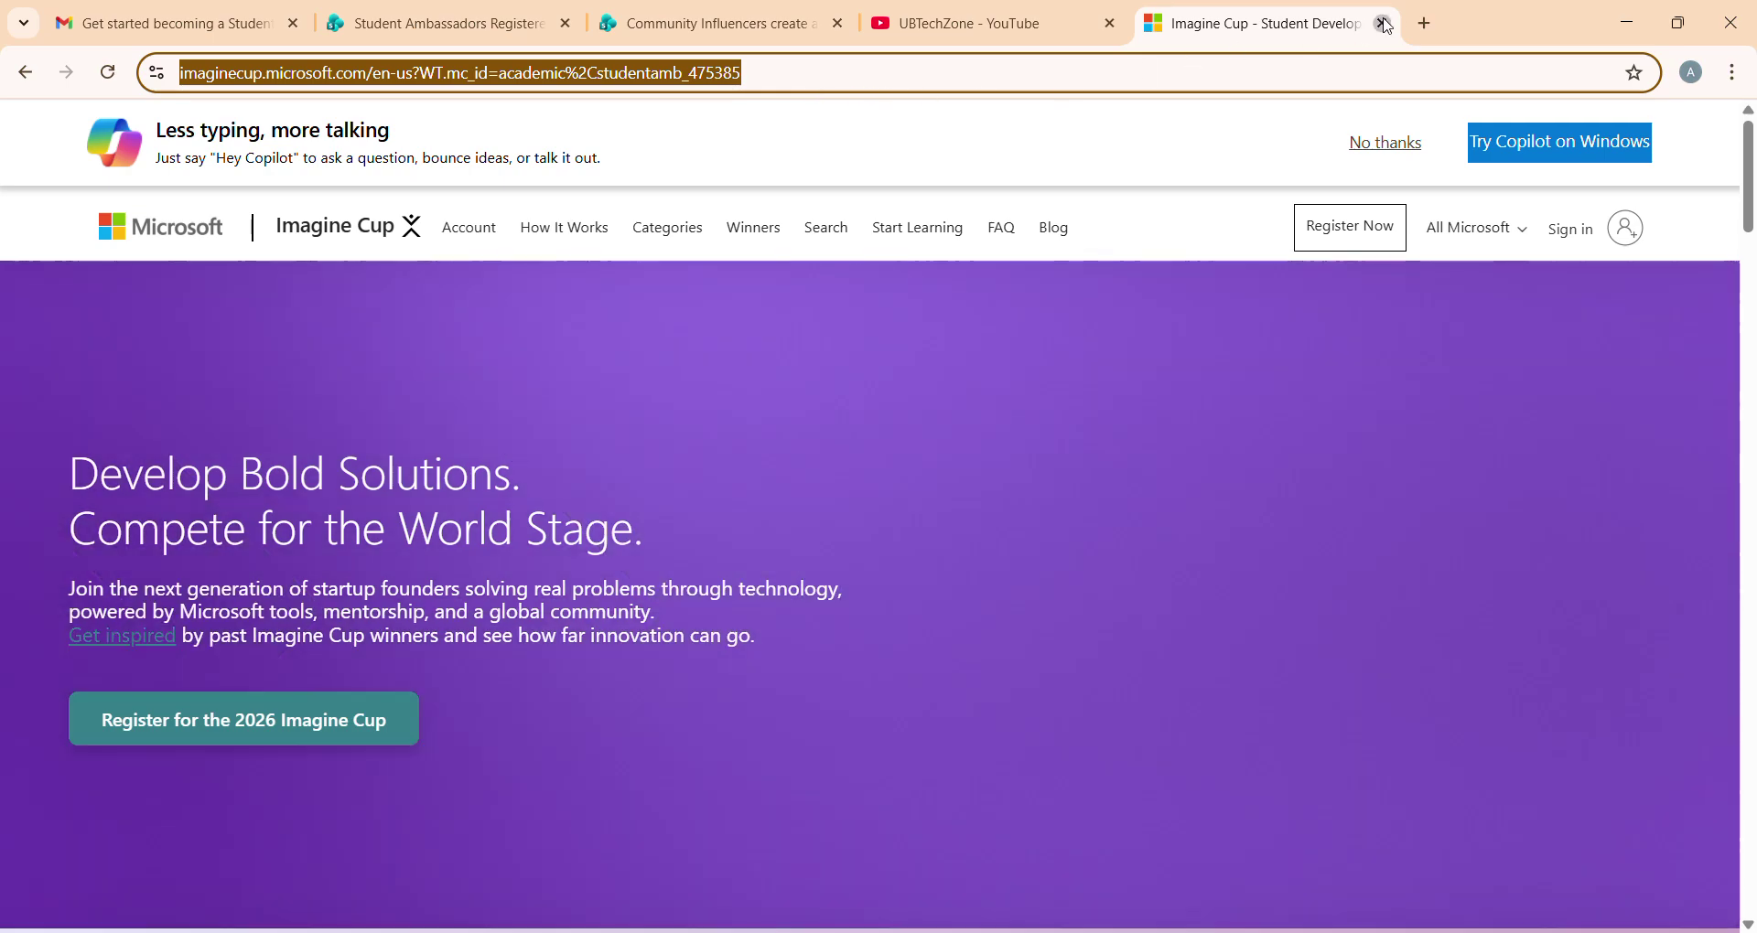
# Step: Close the Imagine Cup page and open the handbook's Community Skiller registration path page
pyautogui.click(1386, 25)
pyautogui.click(704, 23)
pyautogui.scroll(10, 923, 466)
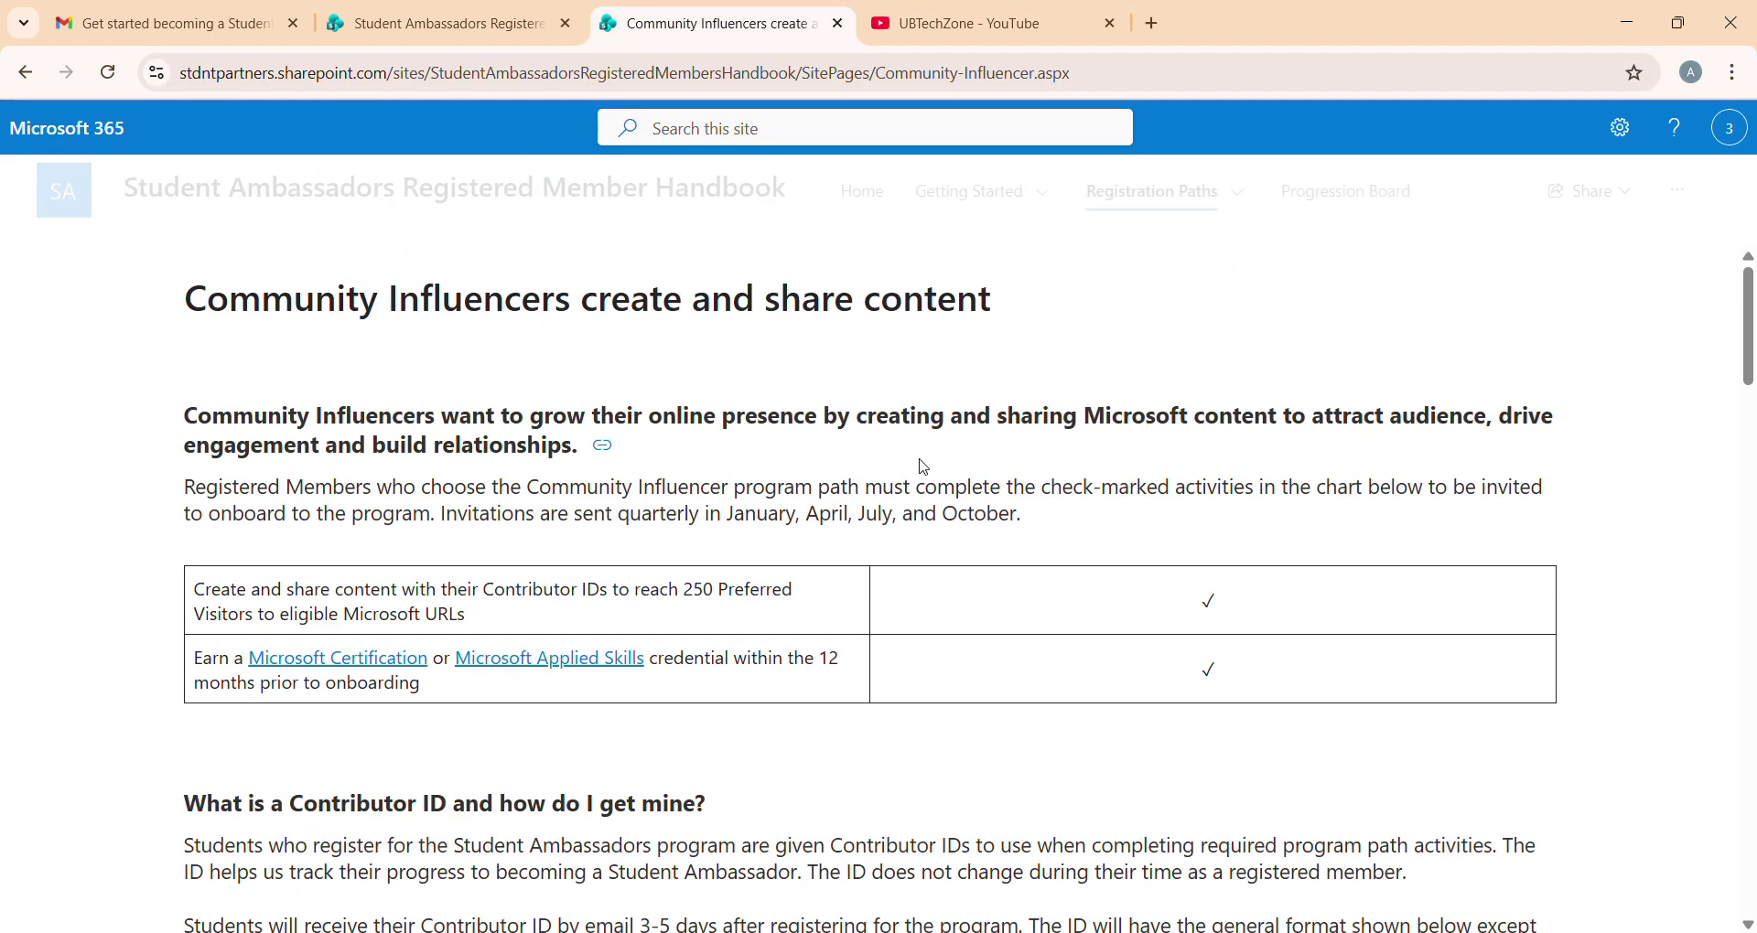
pyautogui.moveTo(1154, 196)
pyautogui.click(1488, 315)
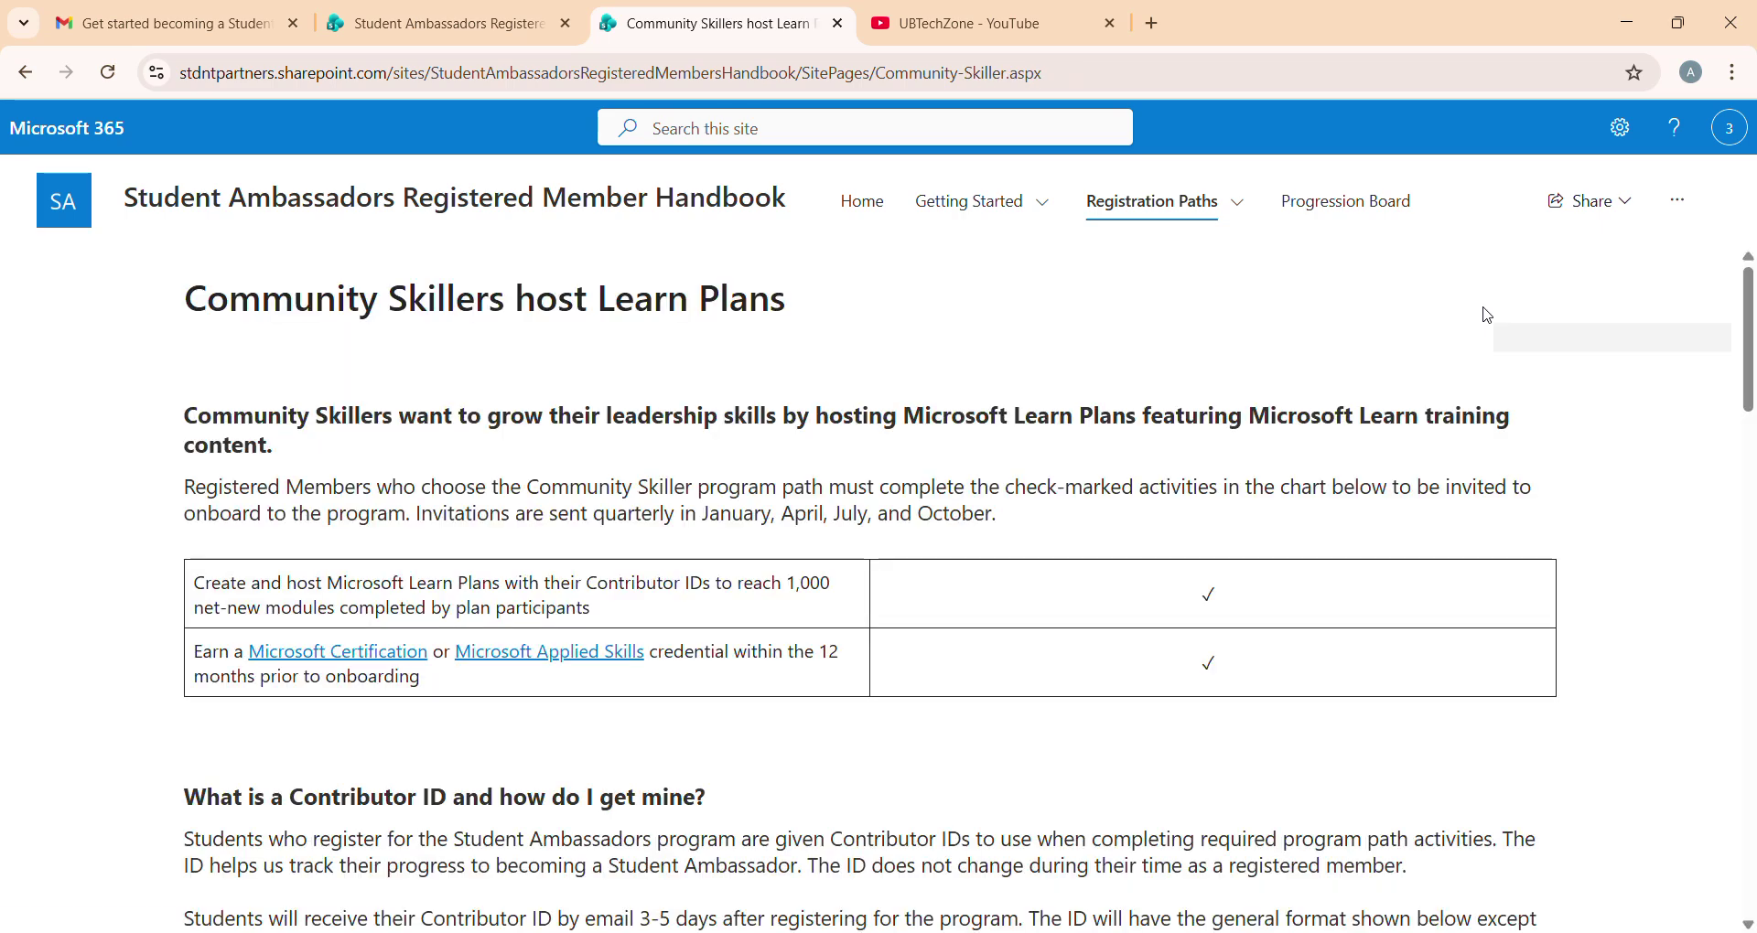
# Step: Examine the Community Skiller page's required activities, Contributor ID format and guidance on creating a Microsoft Learn Plan
pyautogui.scroll(-1, 1131, 553)
pyautogui.scroll(1, 1131, 553)
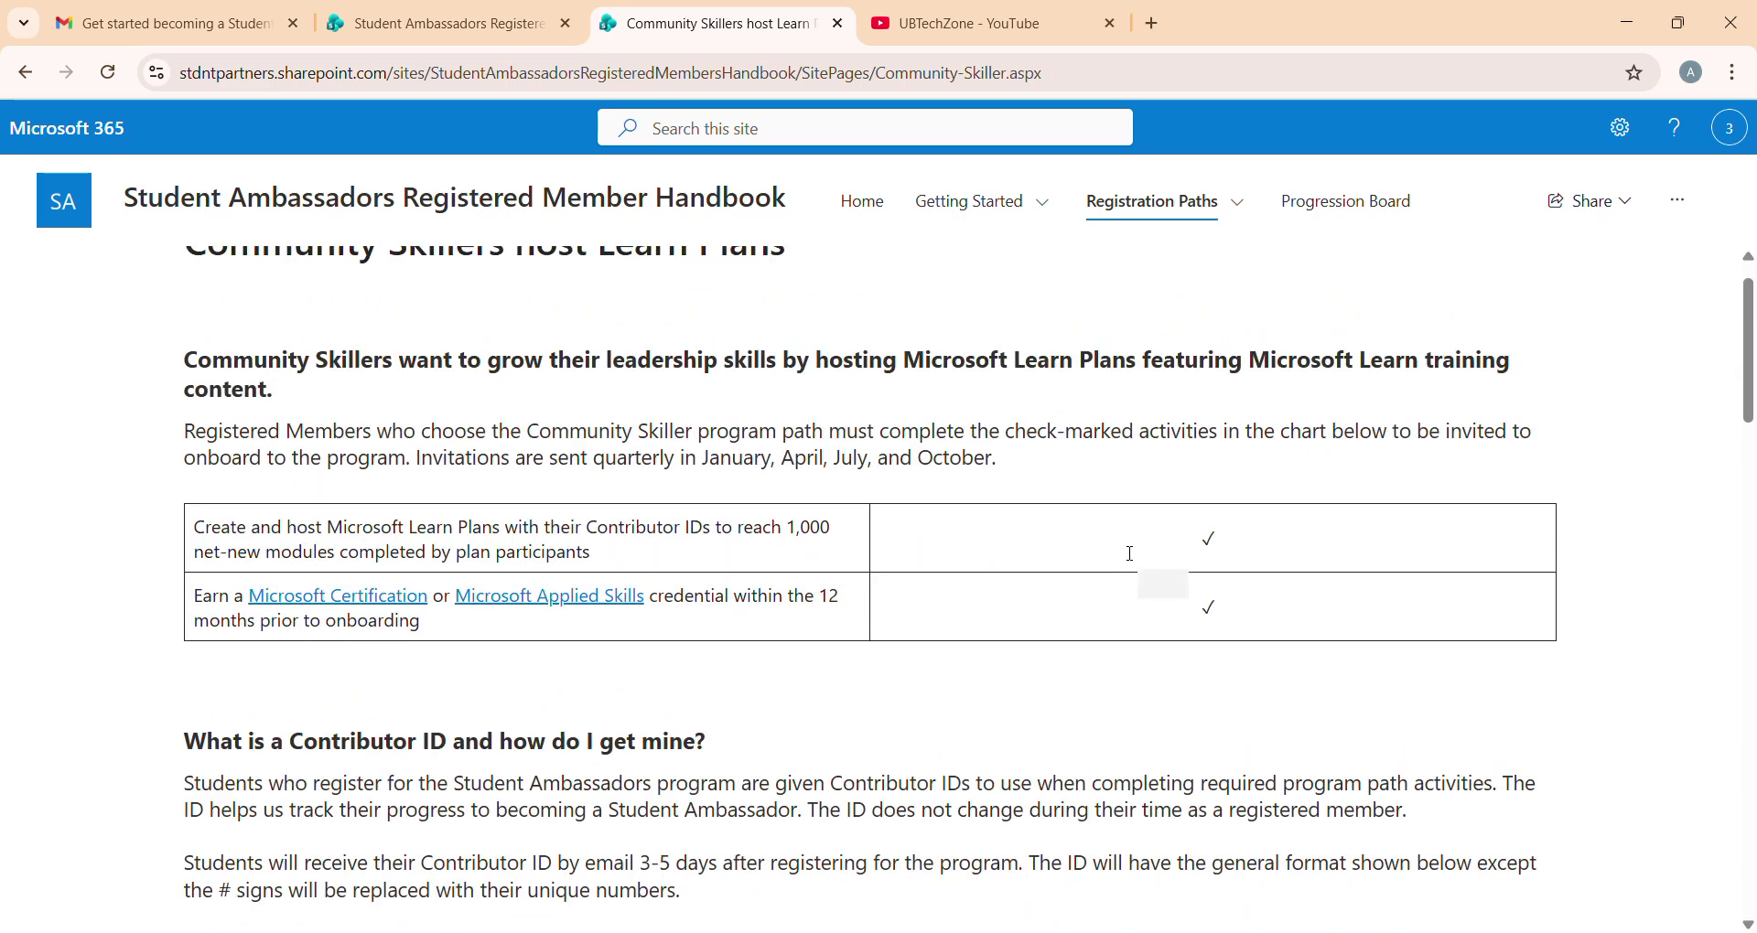
pyautogui.scroll(-4, 1131, 554)
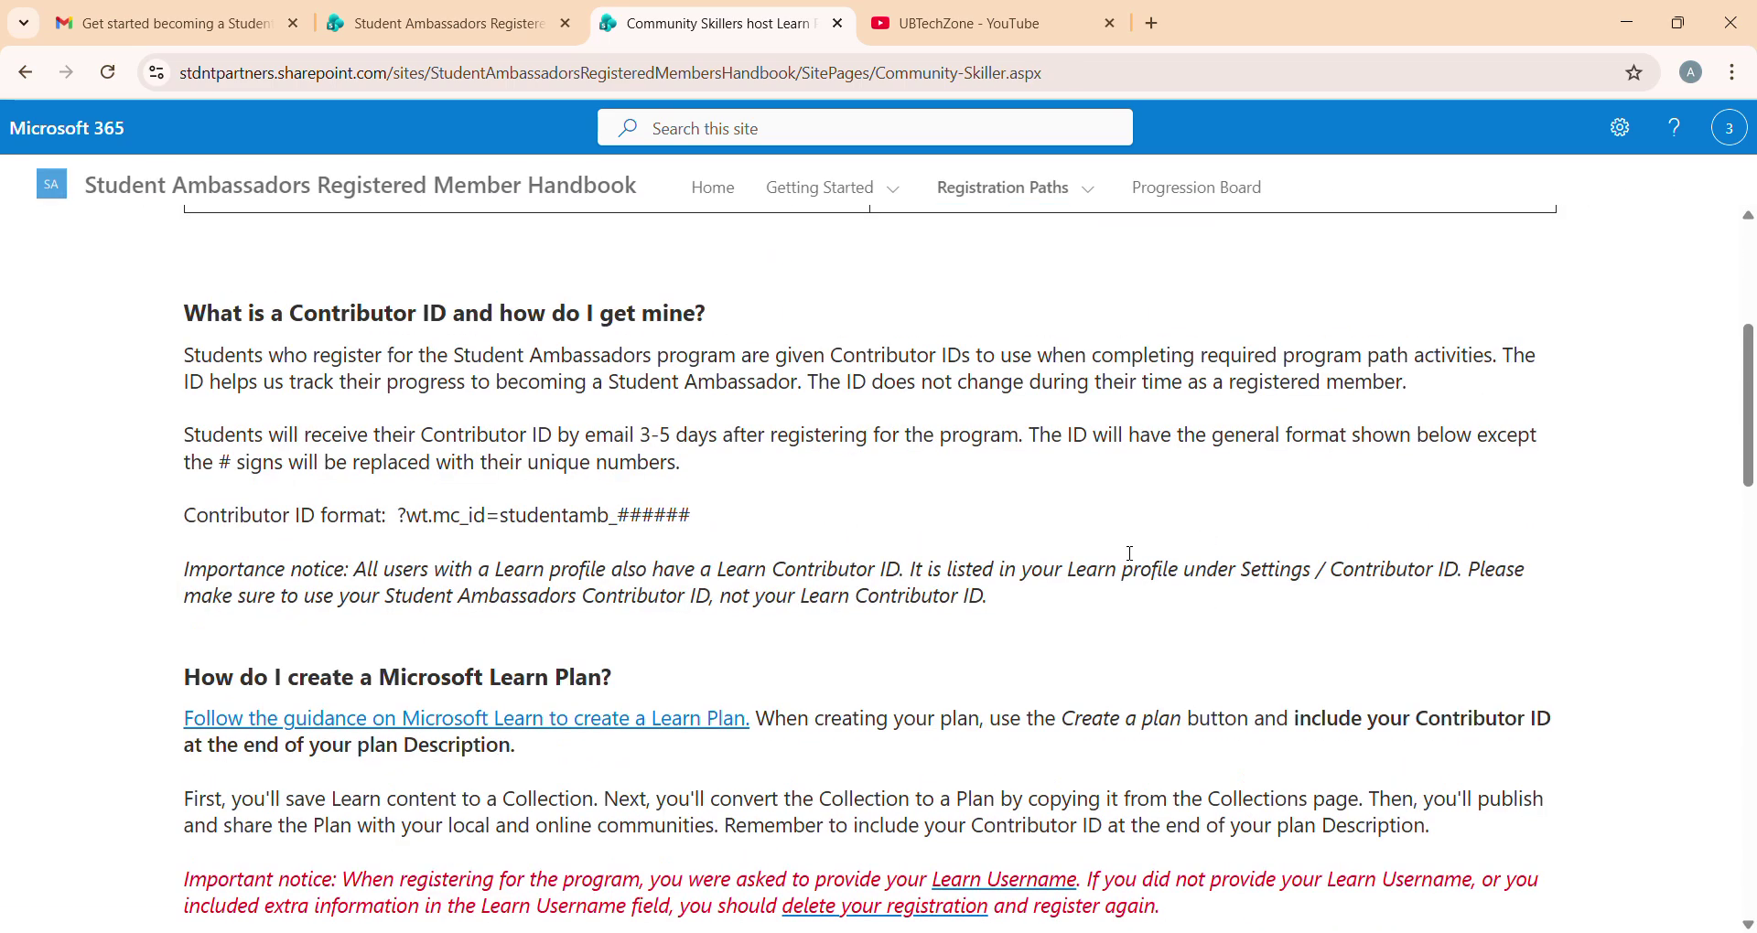
pyautogui.scroll(4, 1131, 554)
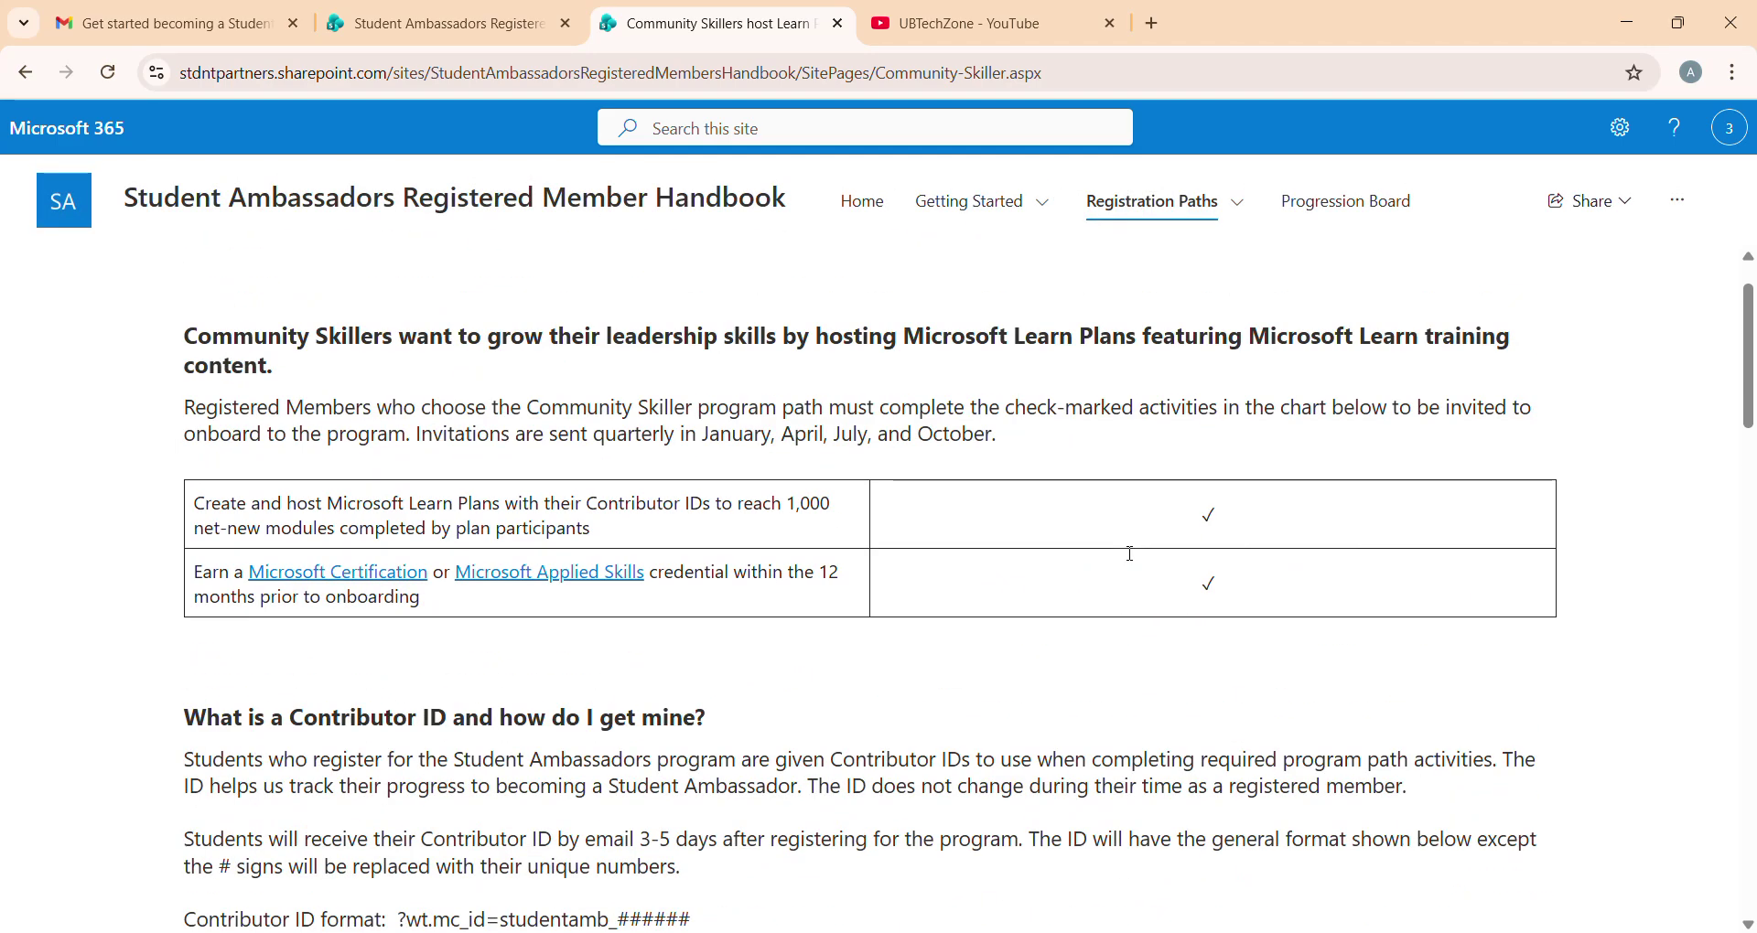
pyautogui.scroll(-1, 1131, 553)
pyautogui.scroll(-8, 1131, 553)
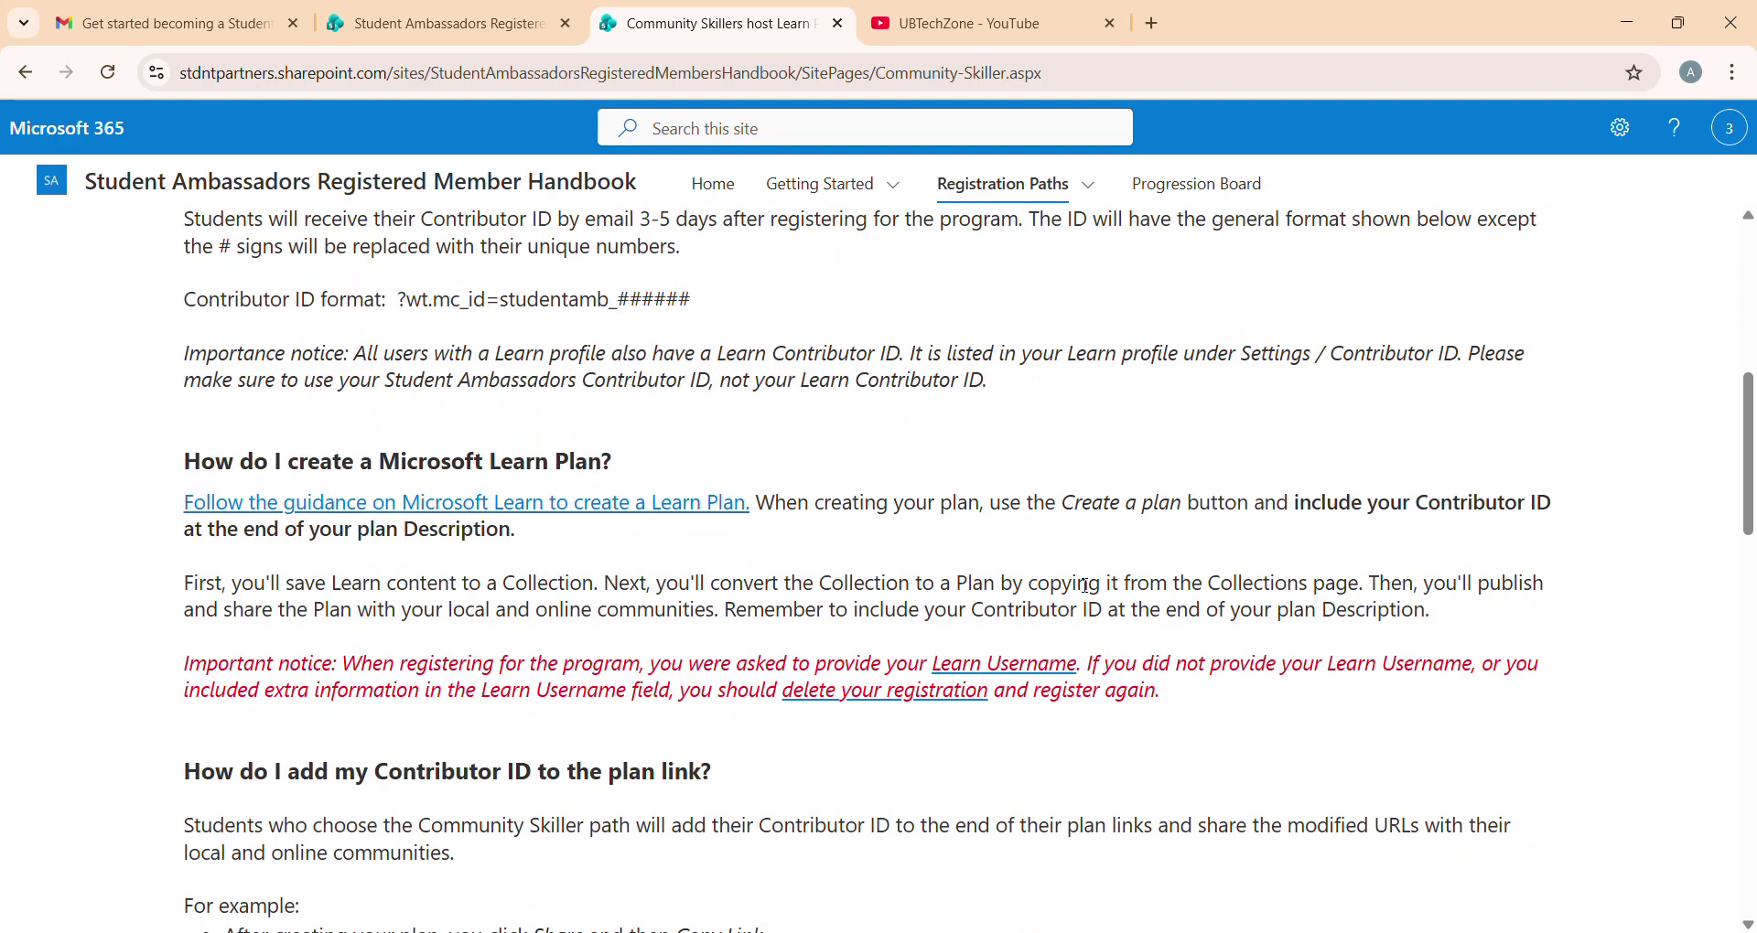
pyautogui.scroll(2, 1131, 554)
pyautogui.scroll(-3, 863, 681)
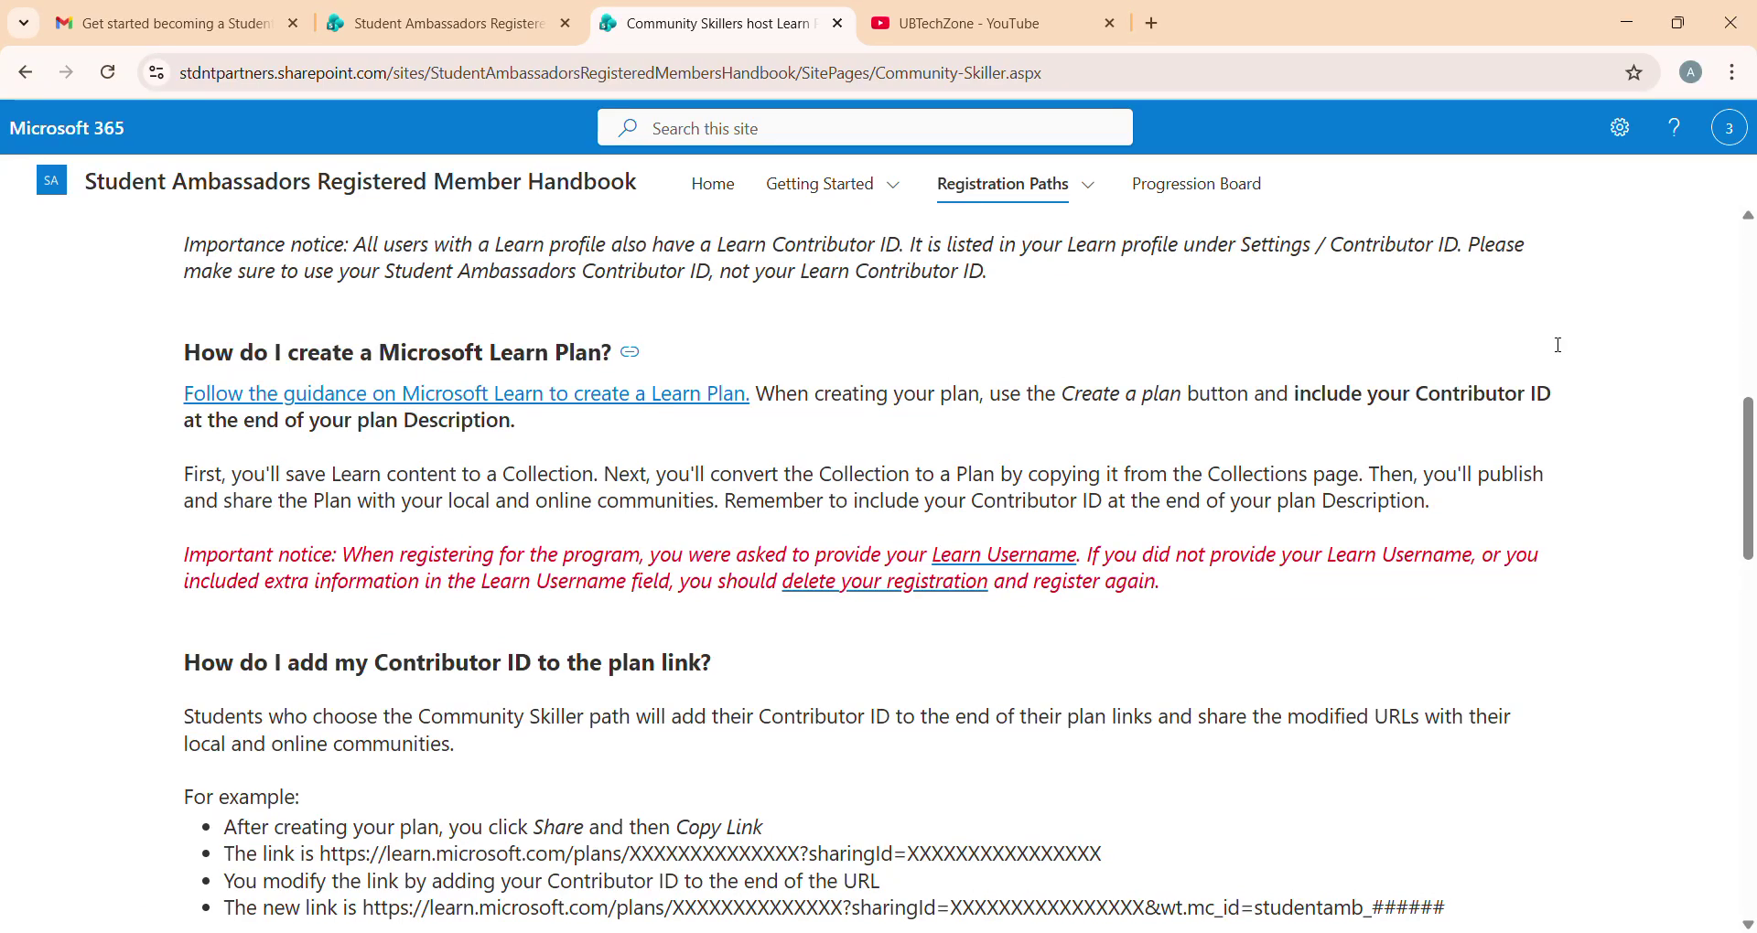
pyautogui.scroll(1, 1149, 242)
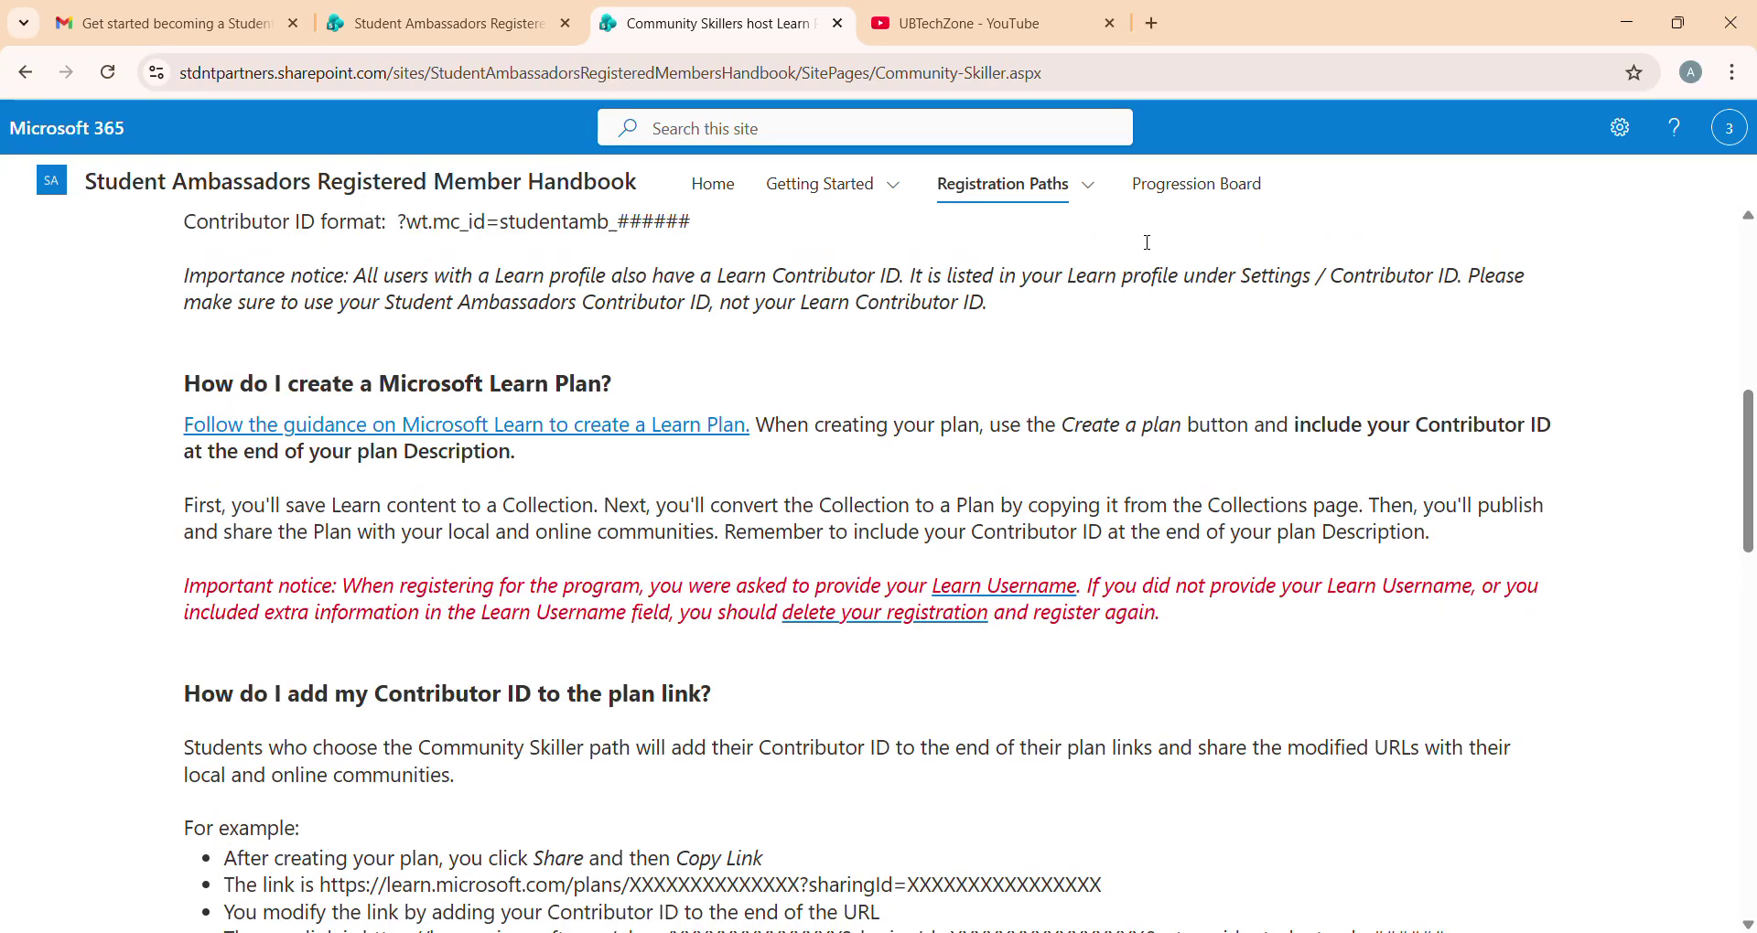
pyautogui.click(1729, 128)
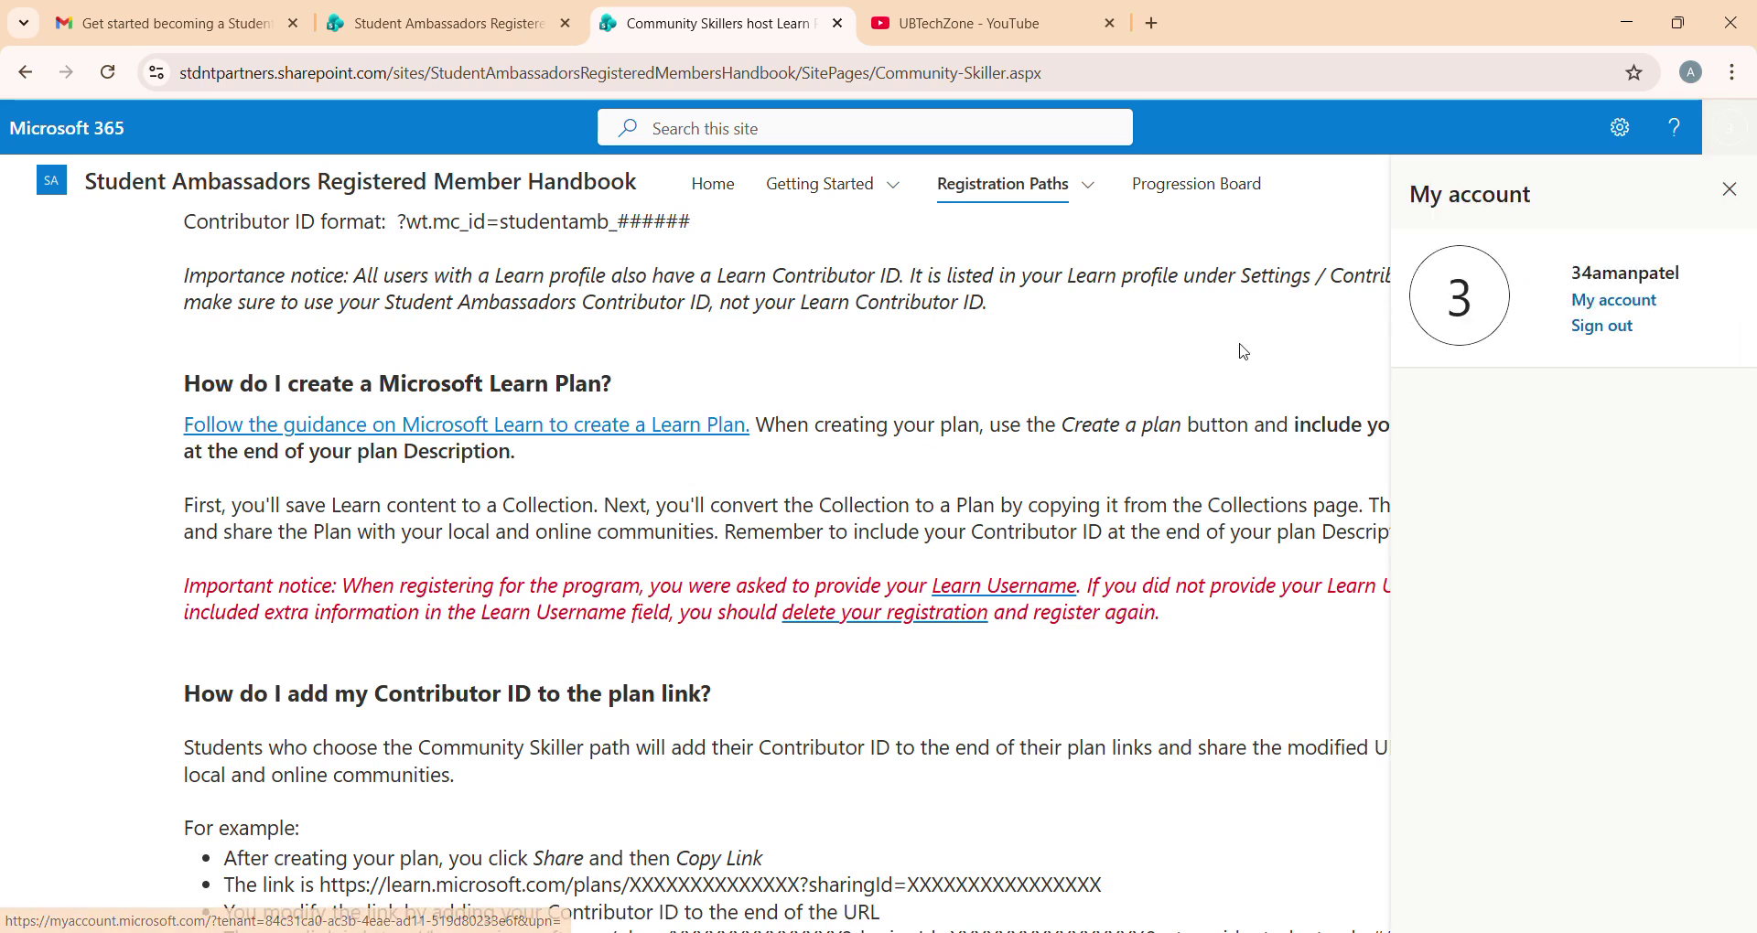
# Step: Search for Microsoft Learn in a new browser tab and open the Learn site
pyautogui.click(1150, 24)
pyautogui.write('m')
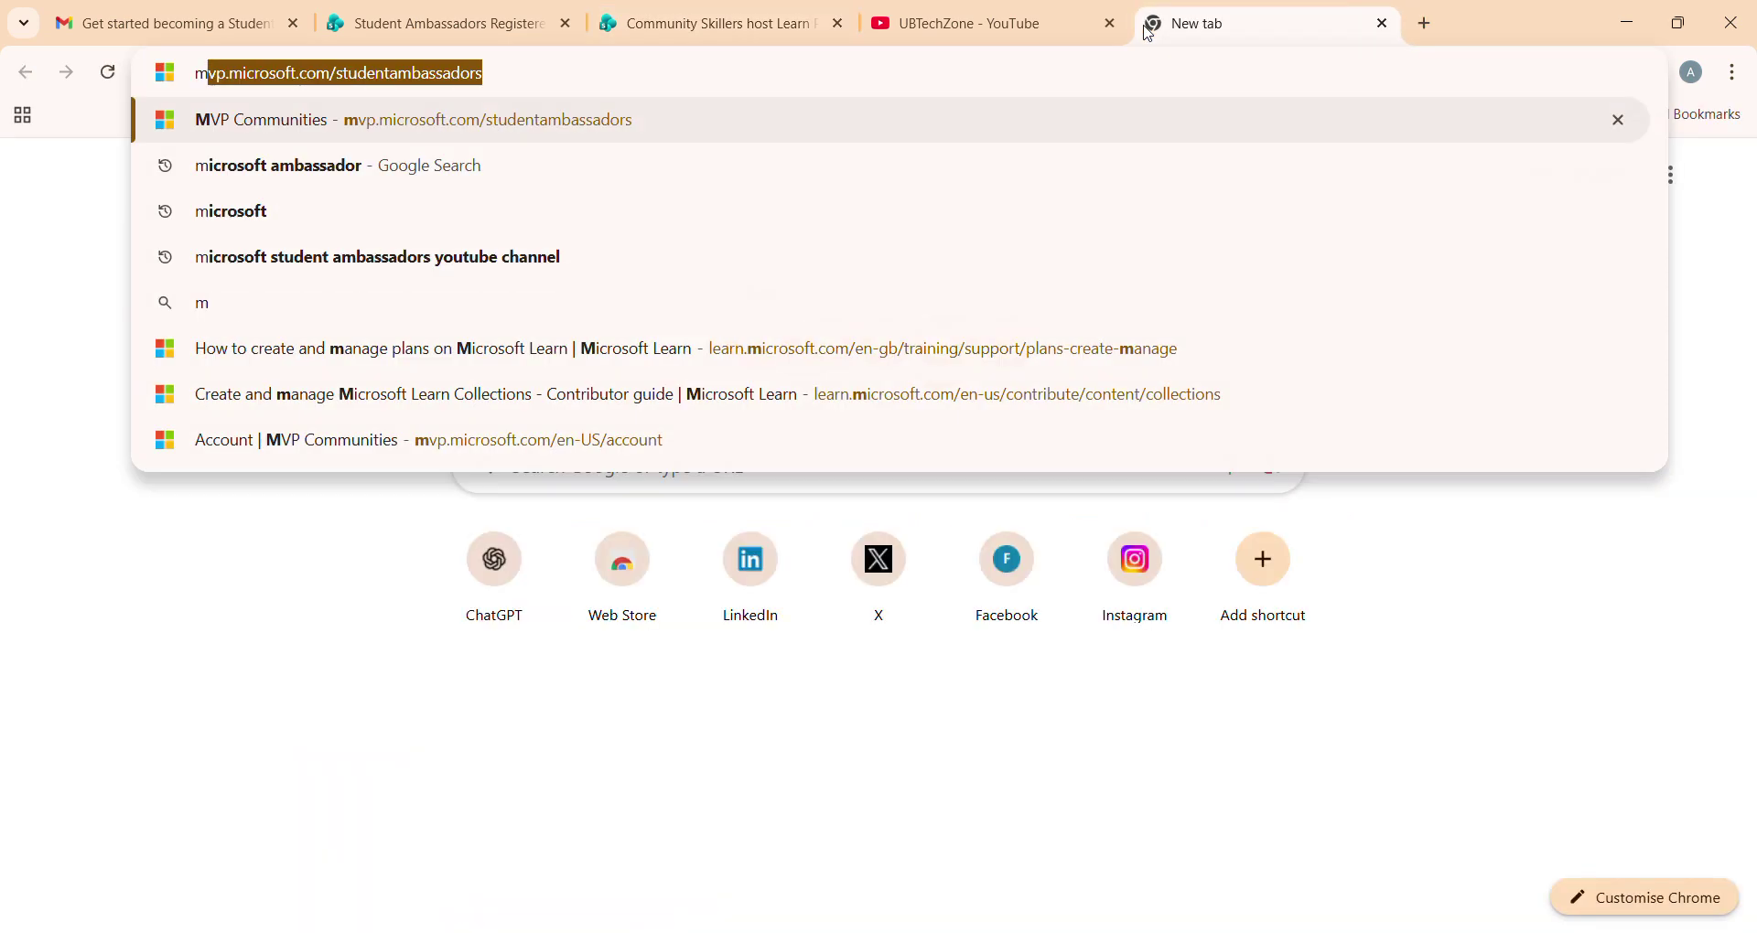
pyautogui.write('ircosoft le')
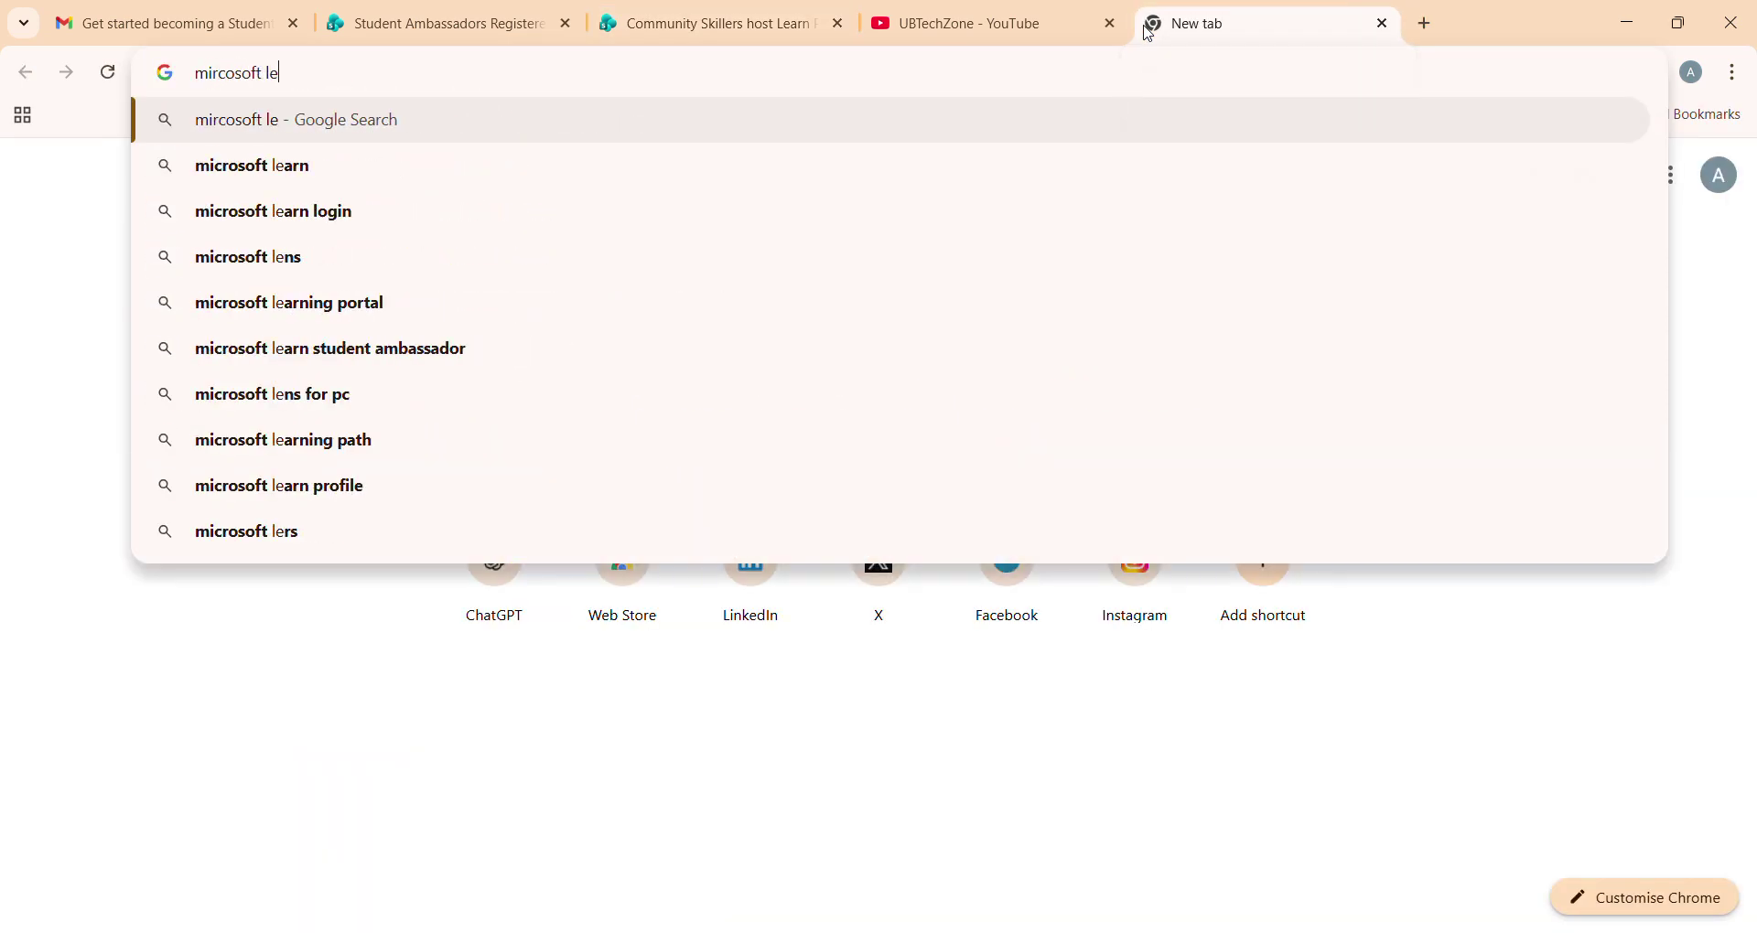
pyautogui.write('arn')
pyautogui.press('Return')
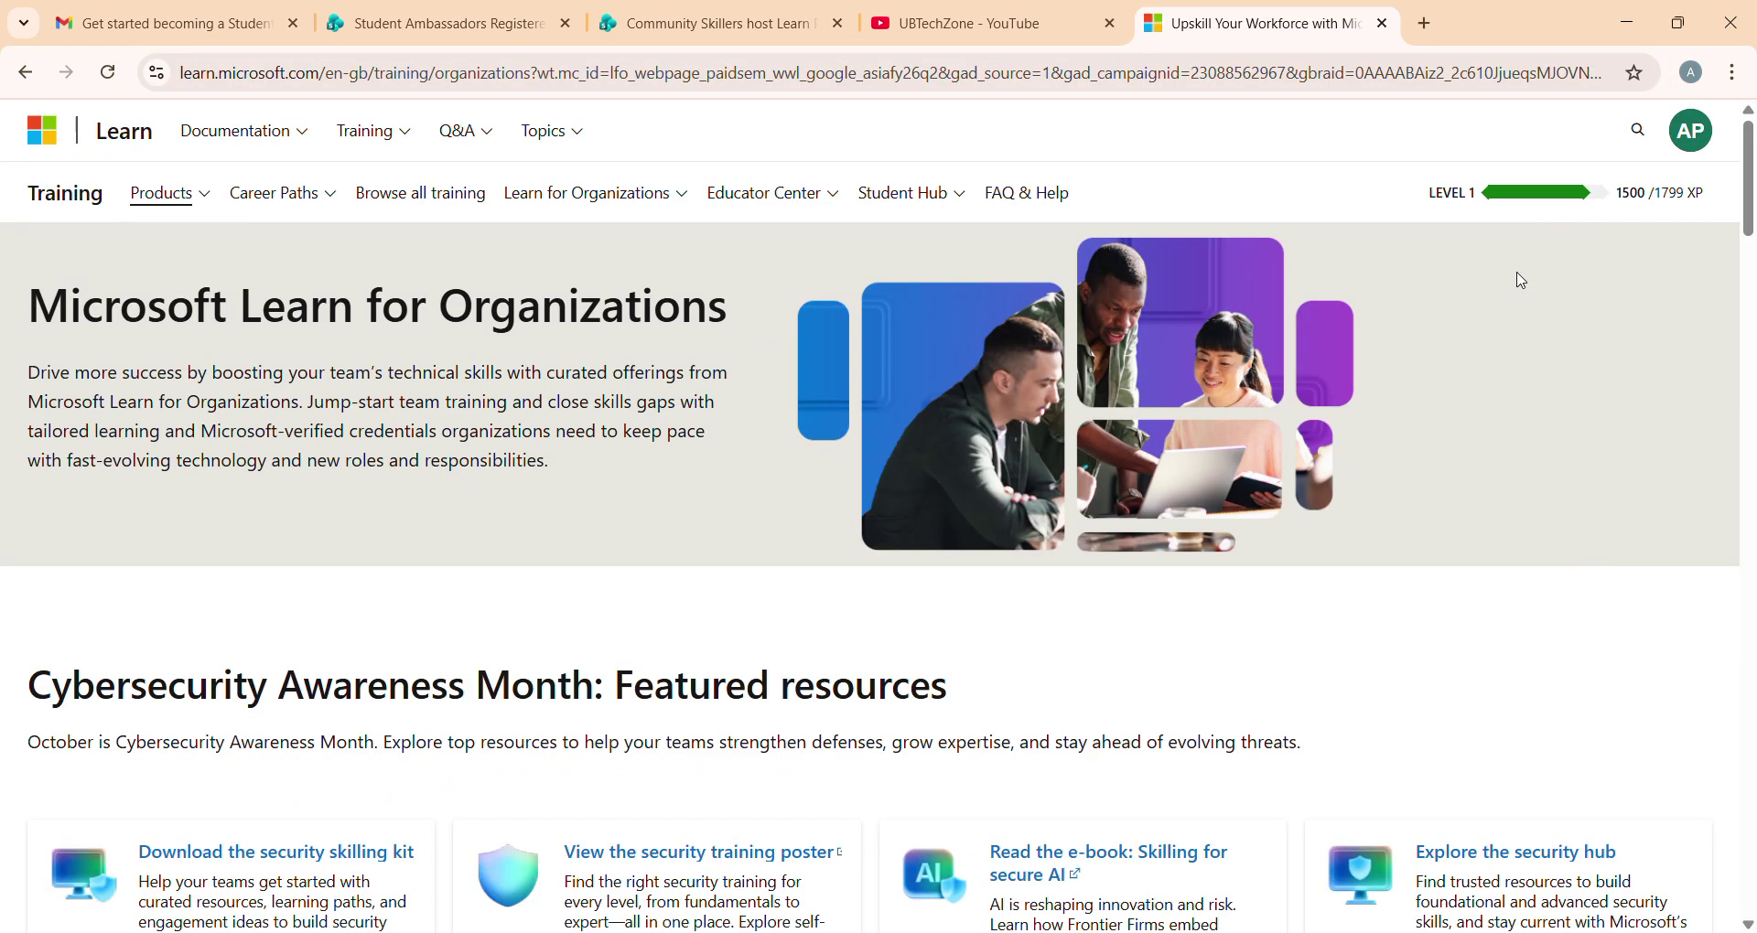
# Step: Go to the Learn profile's created plans and open the Copilot AI plan
pyautogui.click(1688, 151)
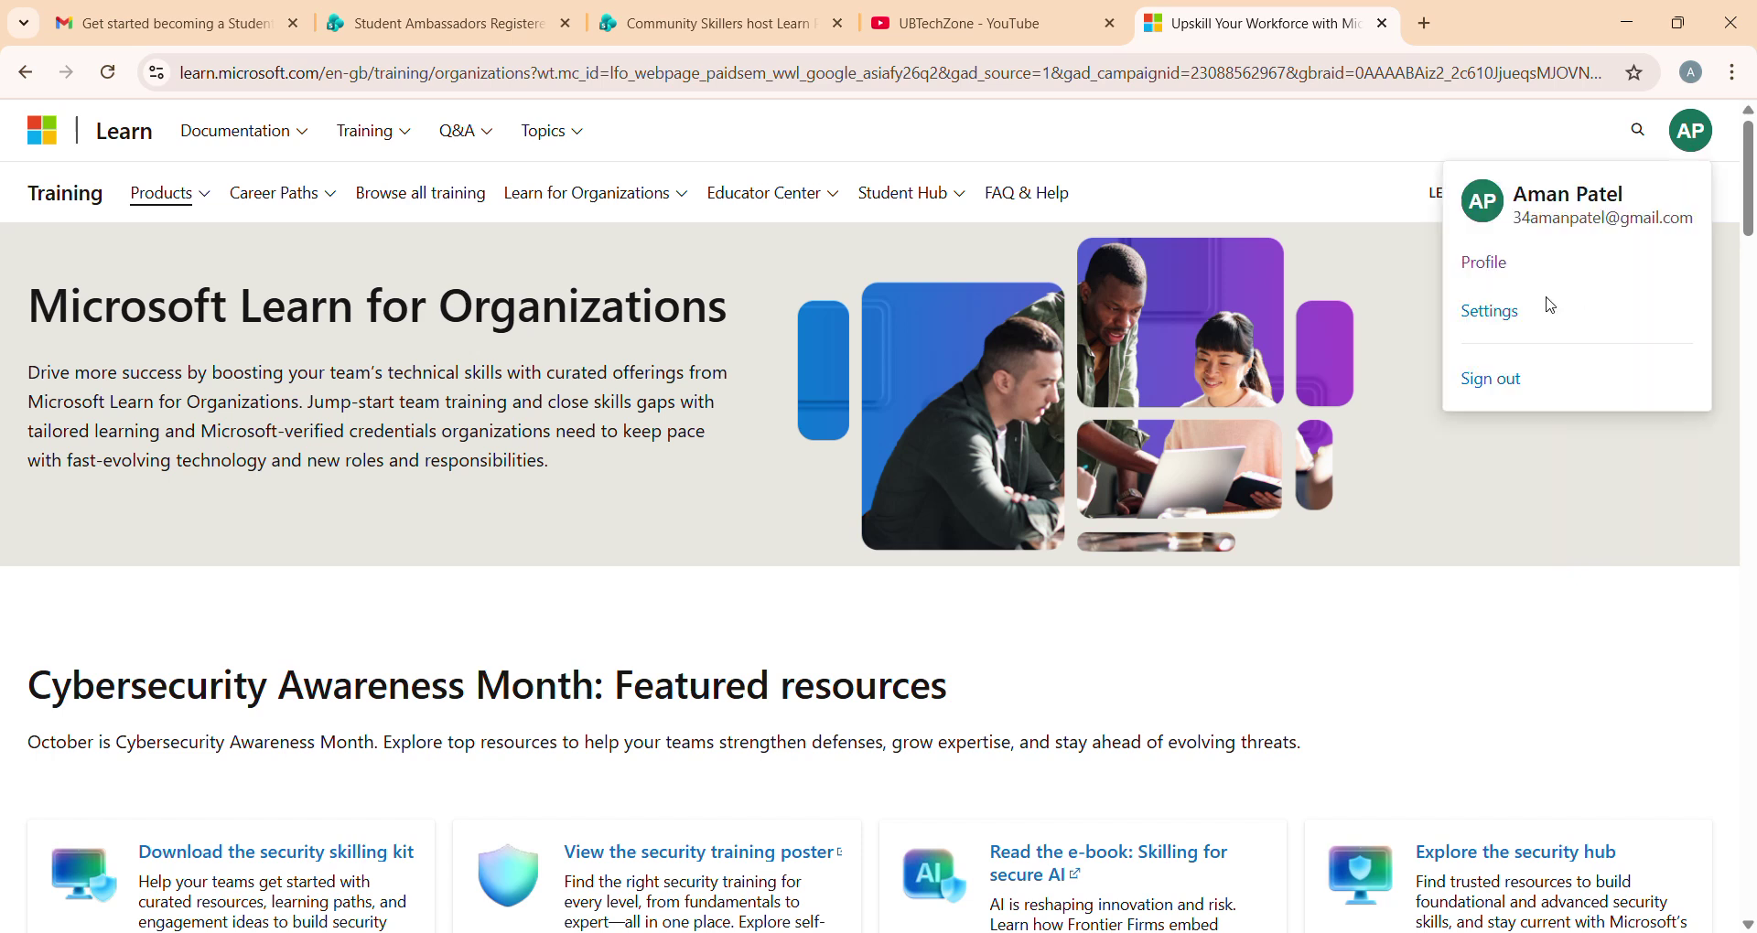
pyautogui.click(1476, 265)
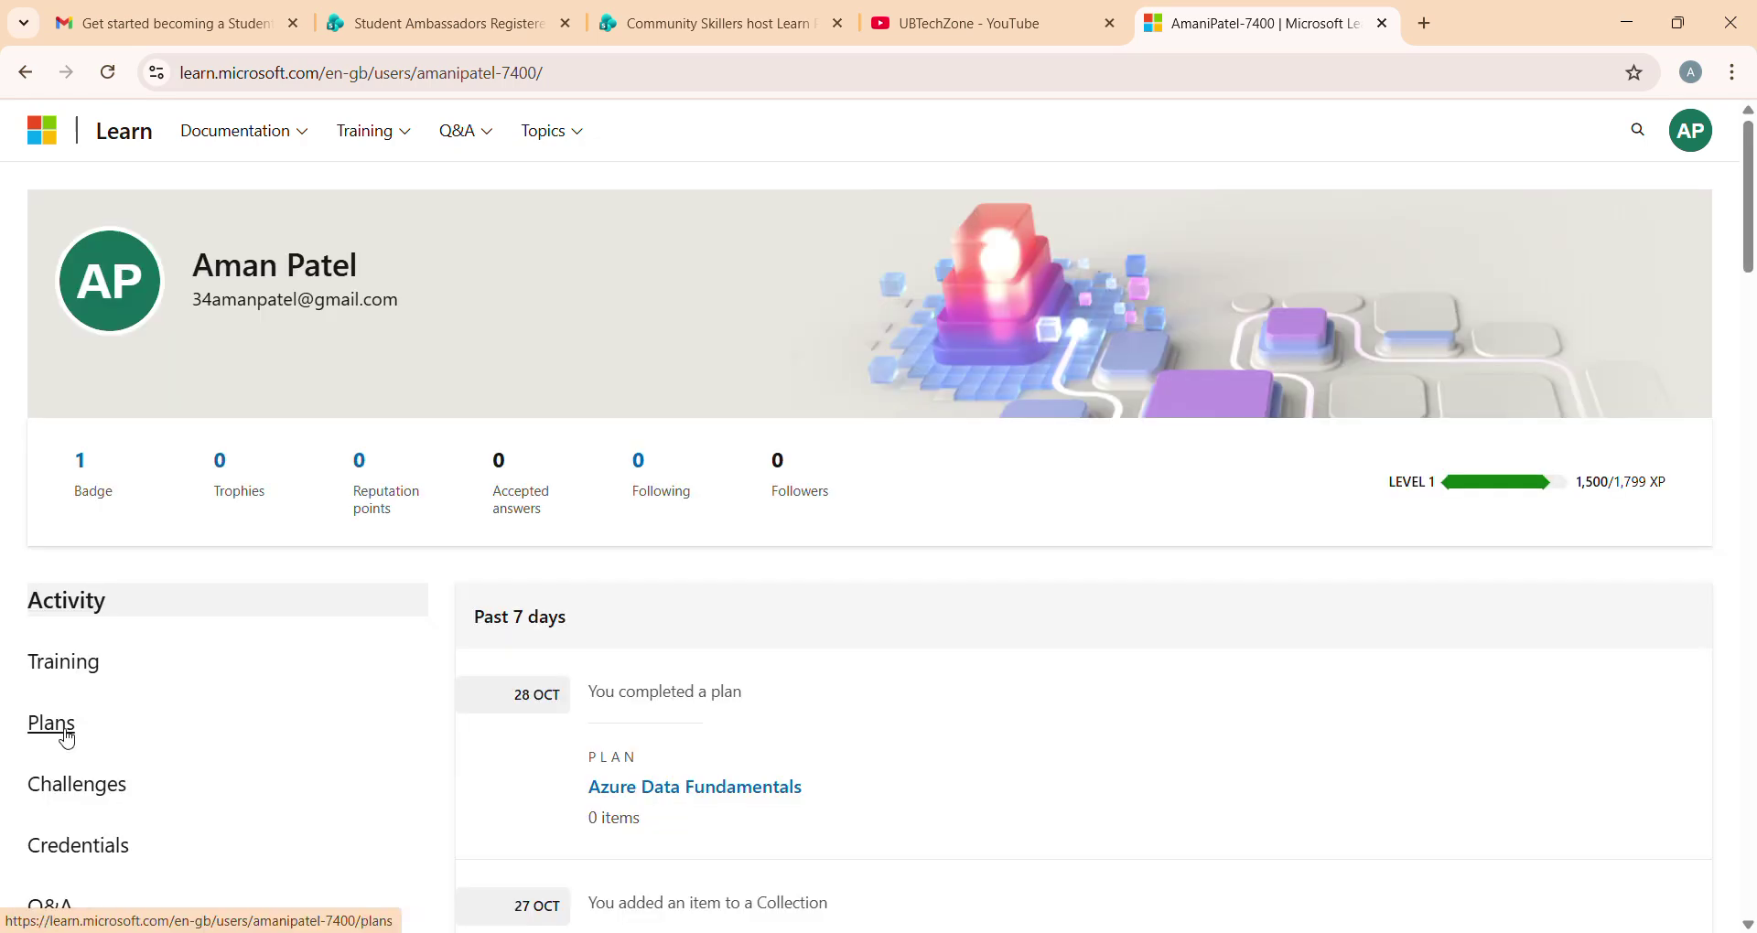
pyautogui.click(33, 728)
pyautogui.scroll(-5, 713, 640)
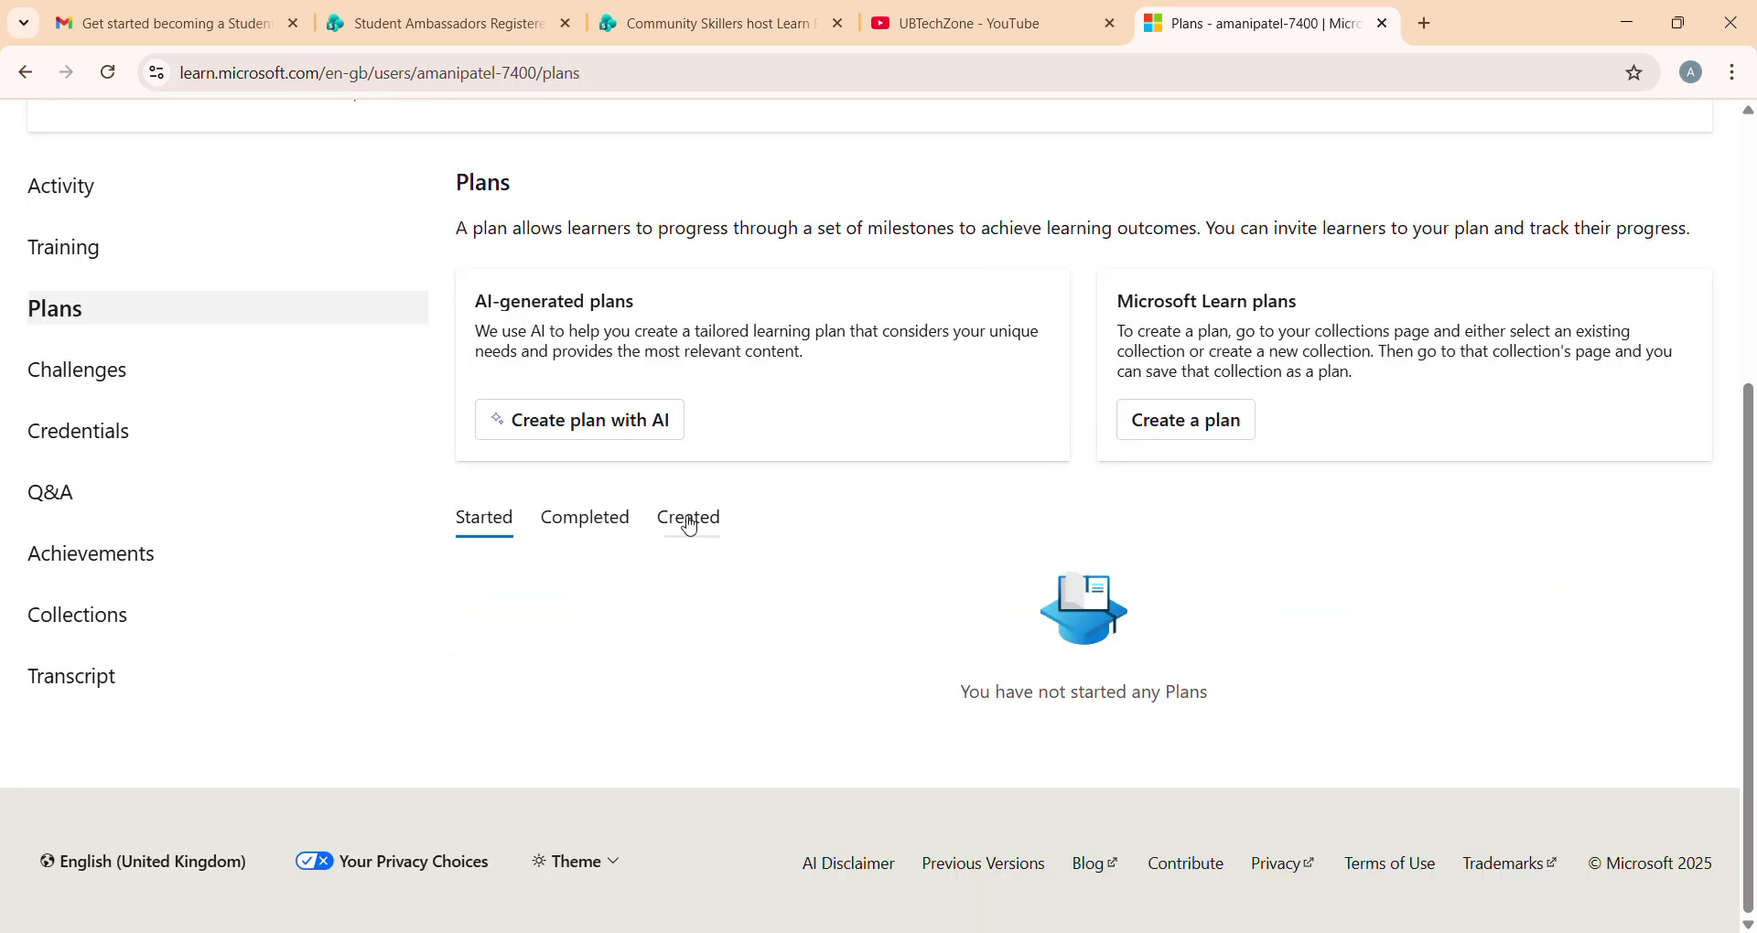
pyautogui.click(691, 527)
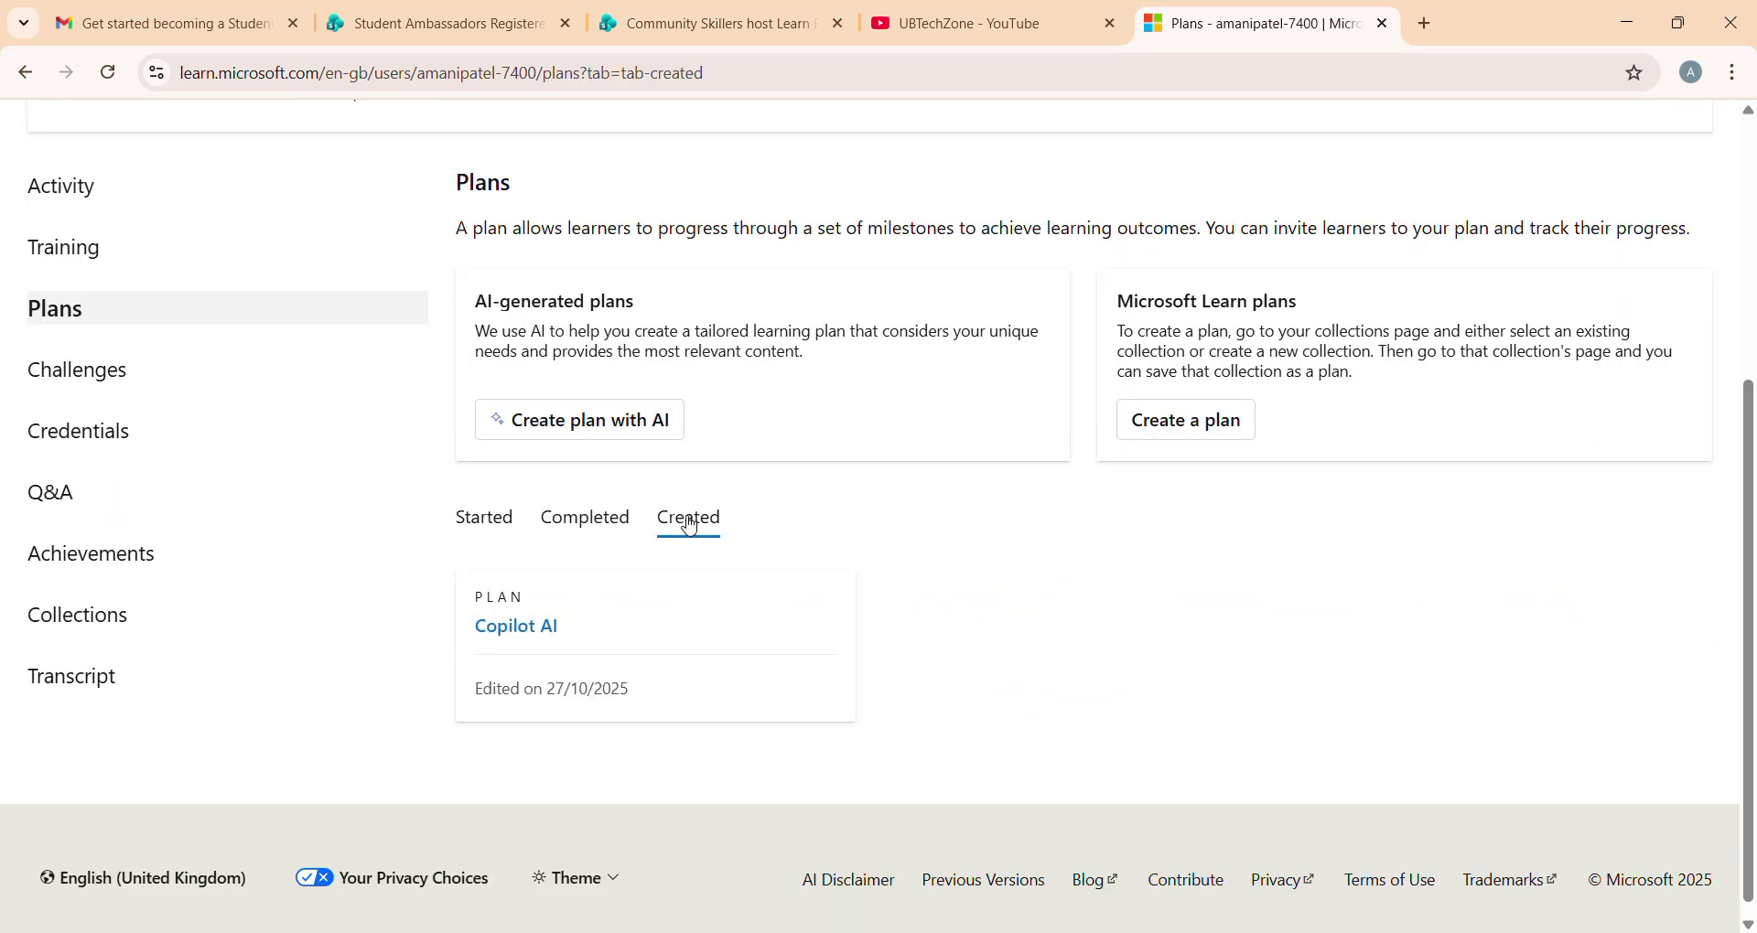
pyautogui.click(529, 632)
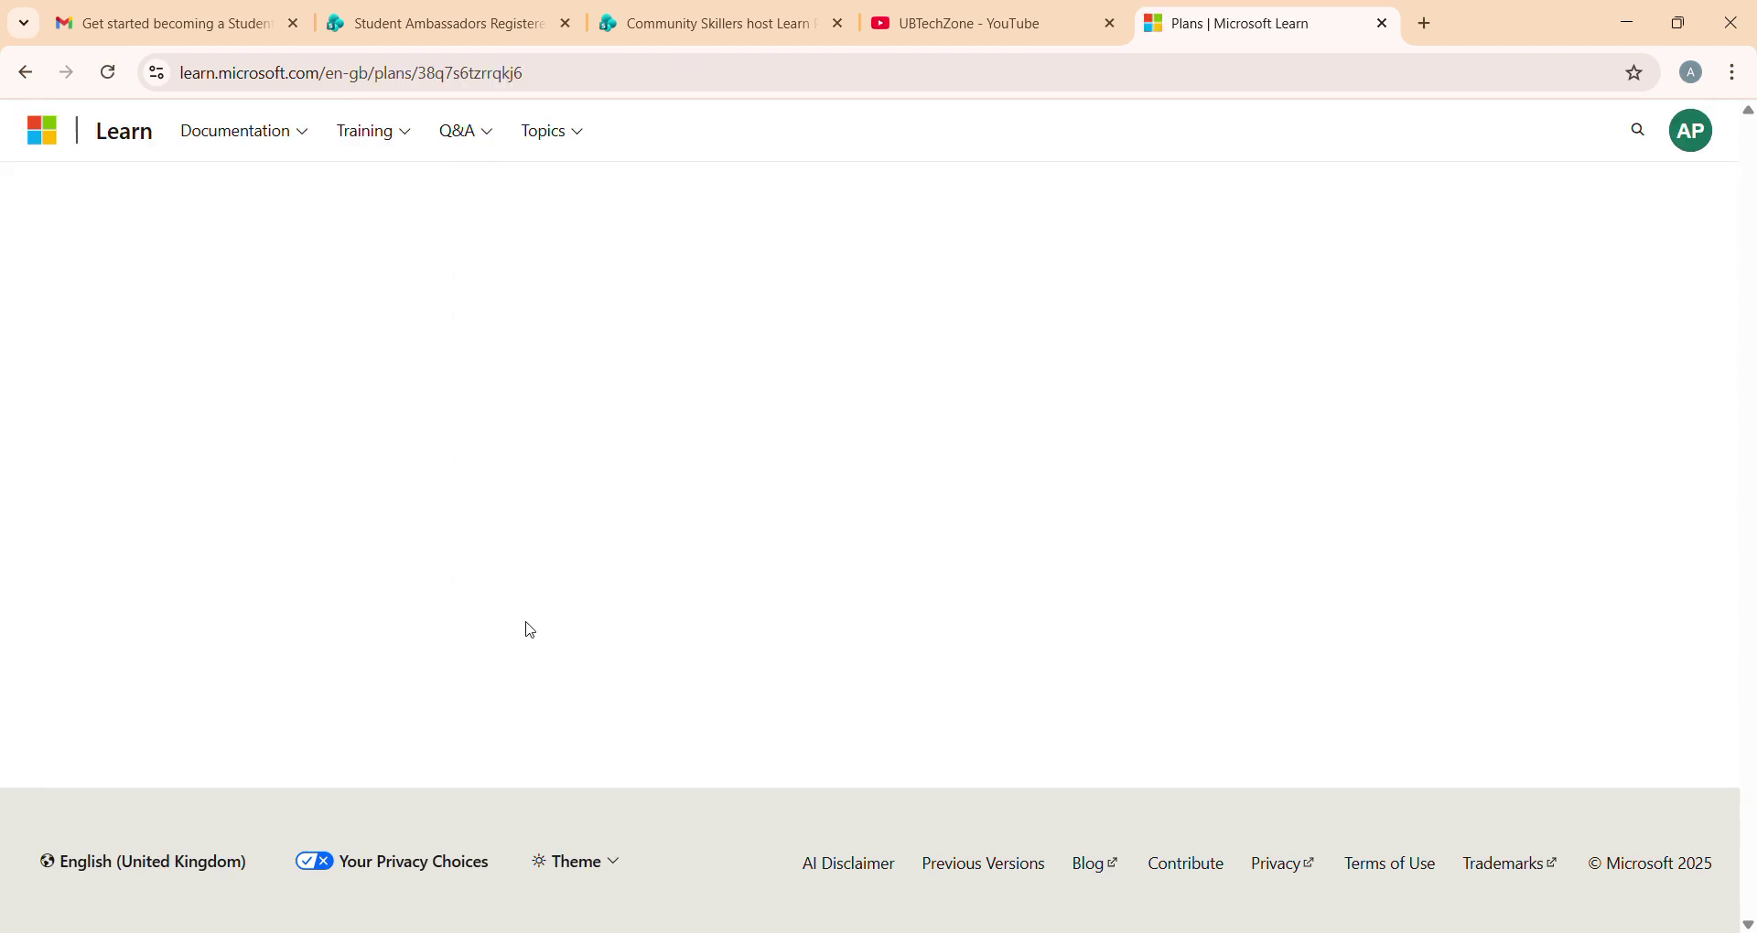
# Step: Look at the Community Skiller Path video on the UBTechZone YouTube channel
pyautogui.click(1058, 28)
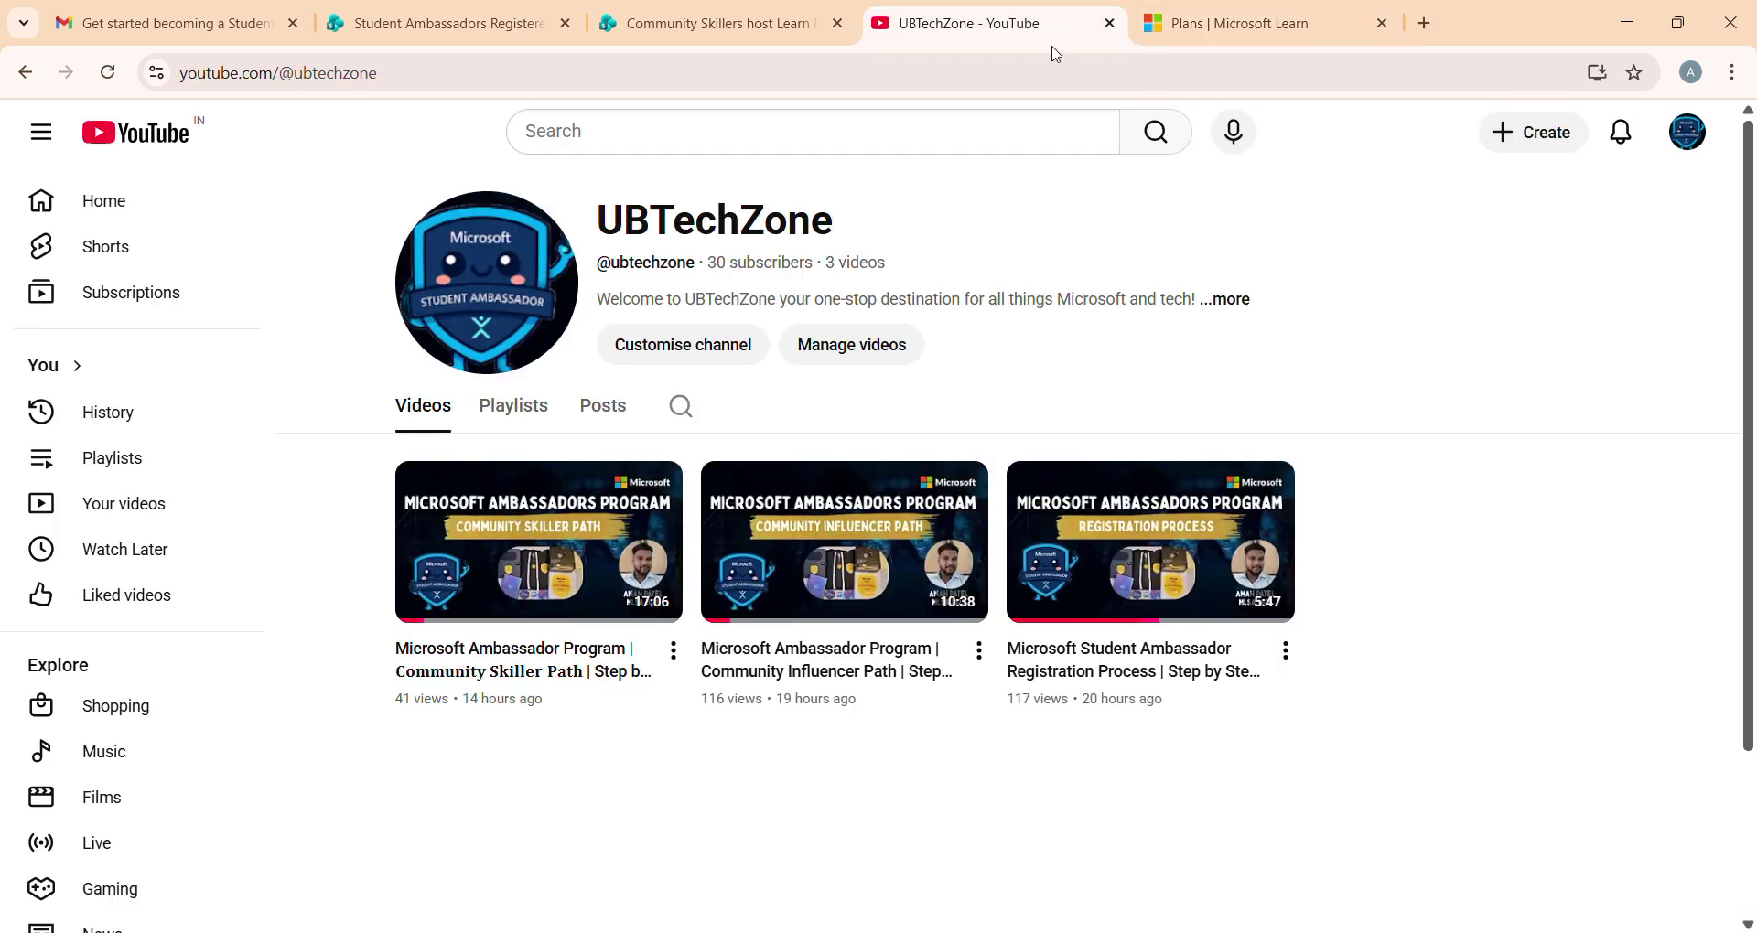
pyautogui.moveTo(621, 730); pyautogui.dragTo(399, 616)
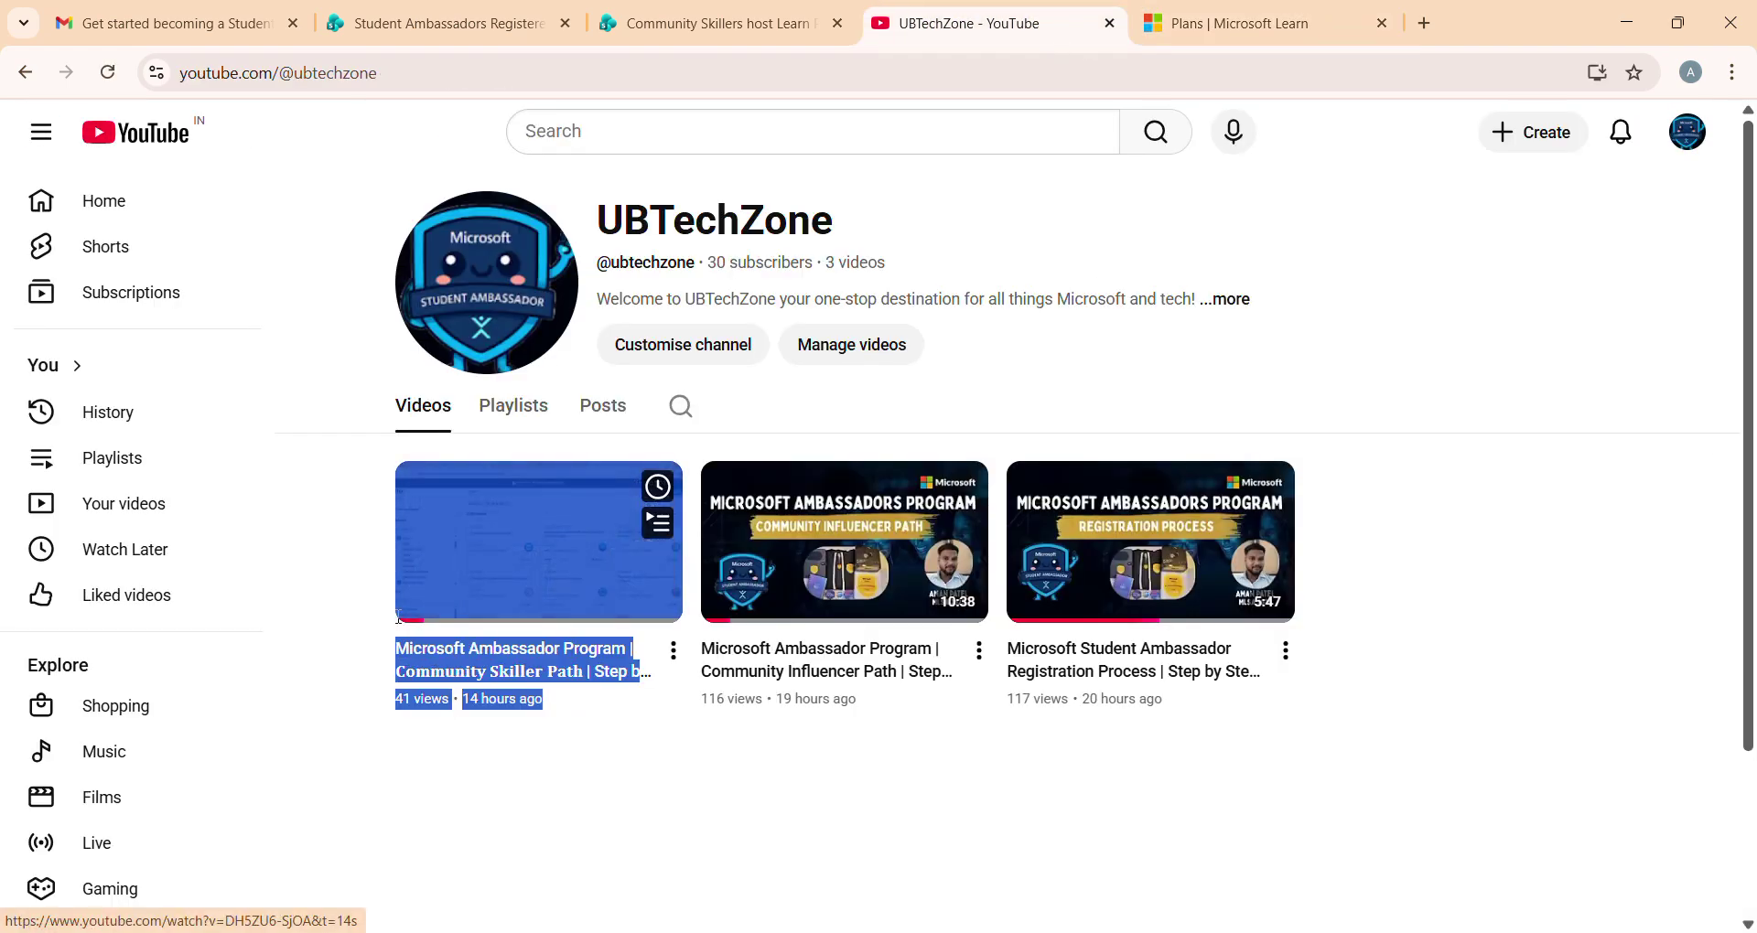
pyautogui.click(577, 773)
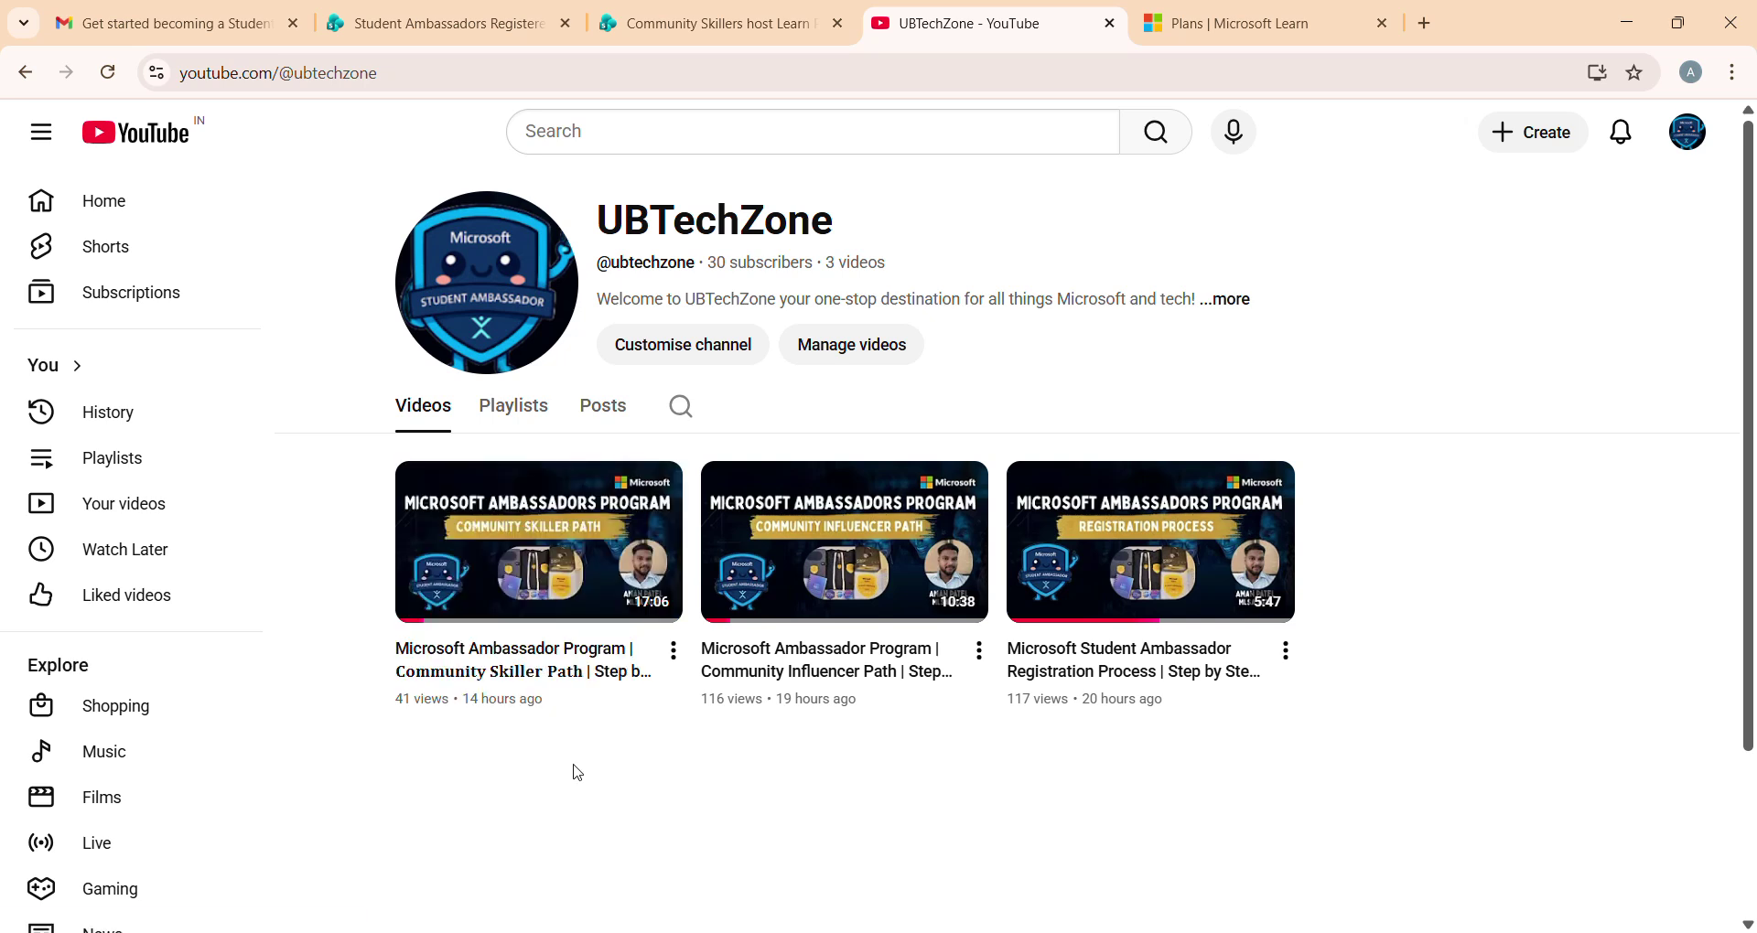
pyautogui.moveTo(496, 581)
# Step: Copy the share link of the Copilot AI plan and open it in a new browser tab
pyautogui.click(1234, 29)
pyautogui.scroll(-4, 748, 681)
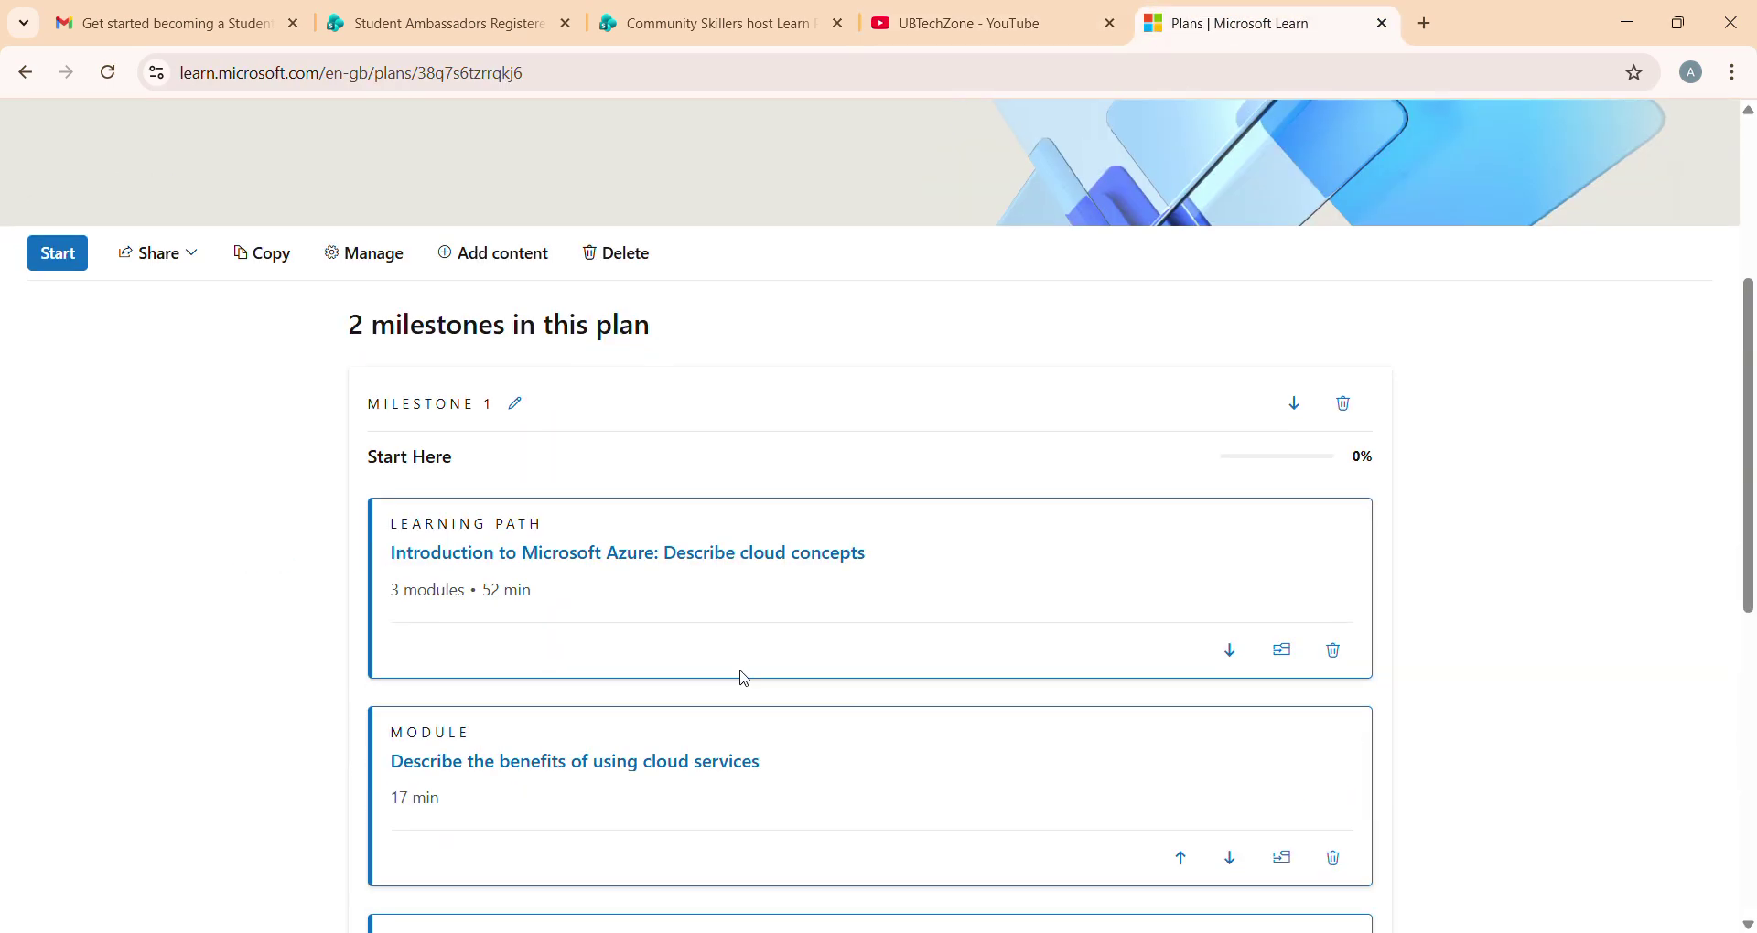
pyautogui.click(179, 263)
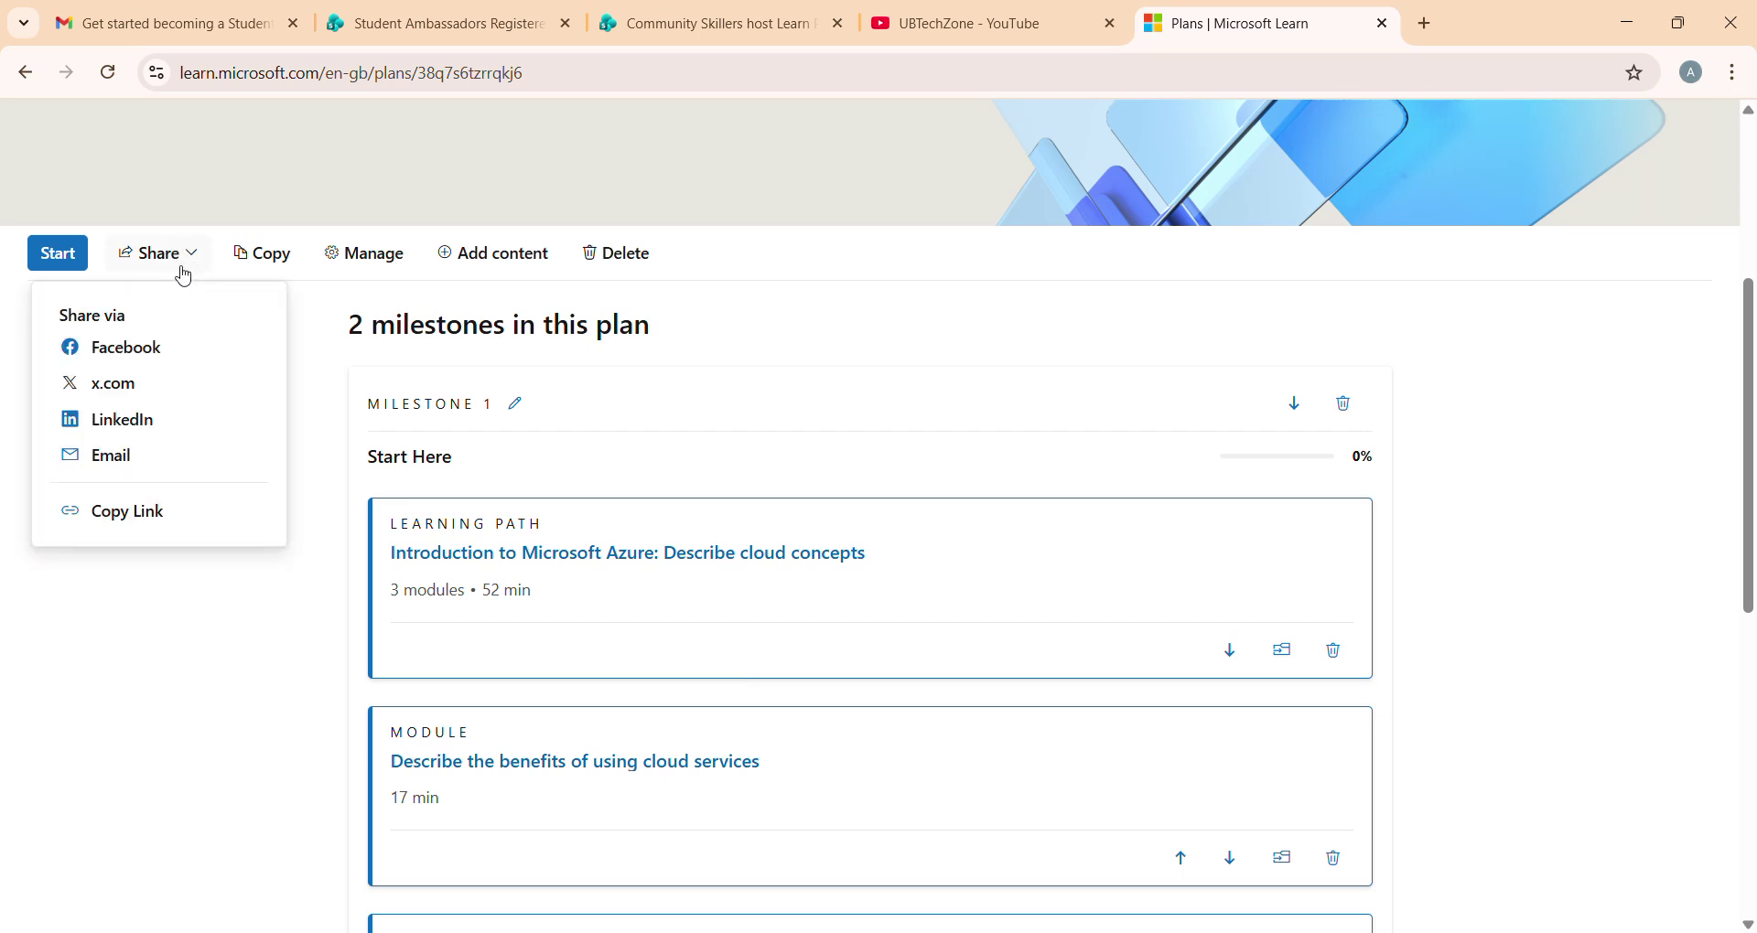
pyautogui.click(152, 520)
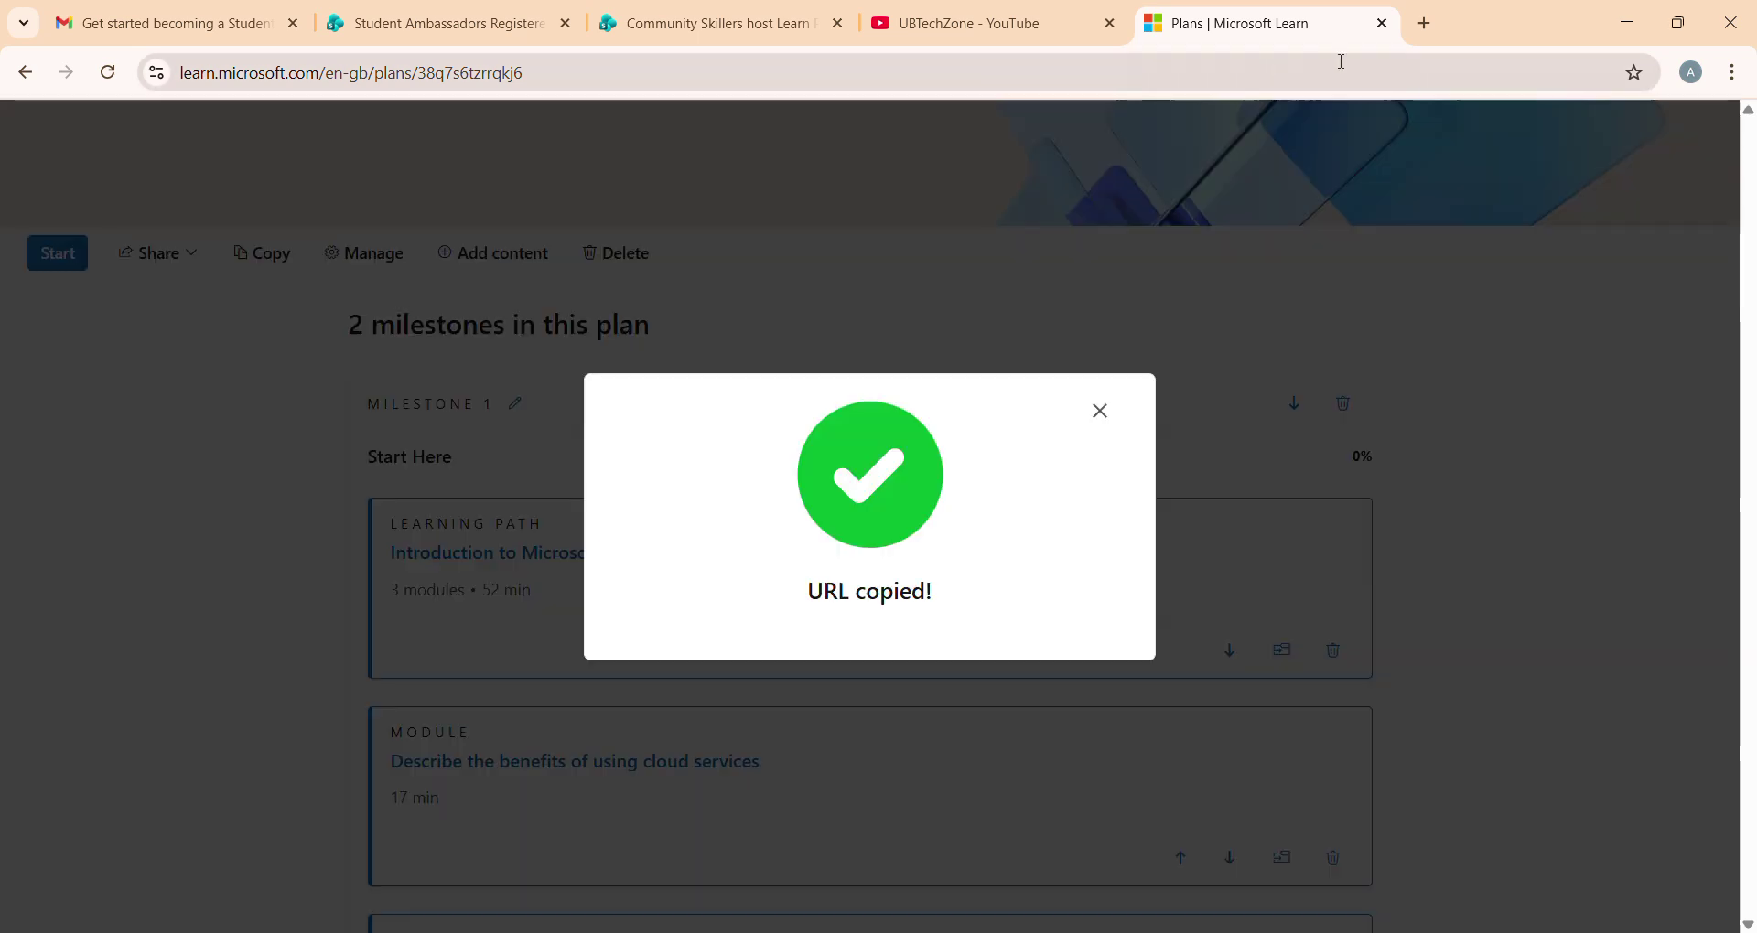
pyautogui.click(1425, 23)
pyautogui.write('https://learn.microsoft.com/en-gb/plans/38q7s6tzrrqkj6?sharingId=29E2AAB57C052A8F')
pyautogui.press('Return')
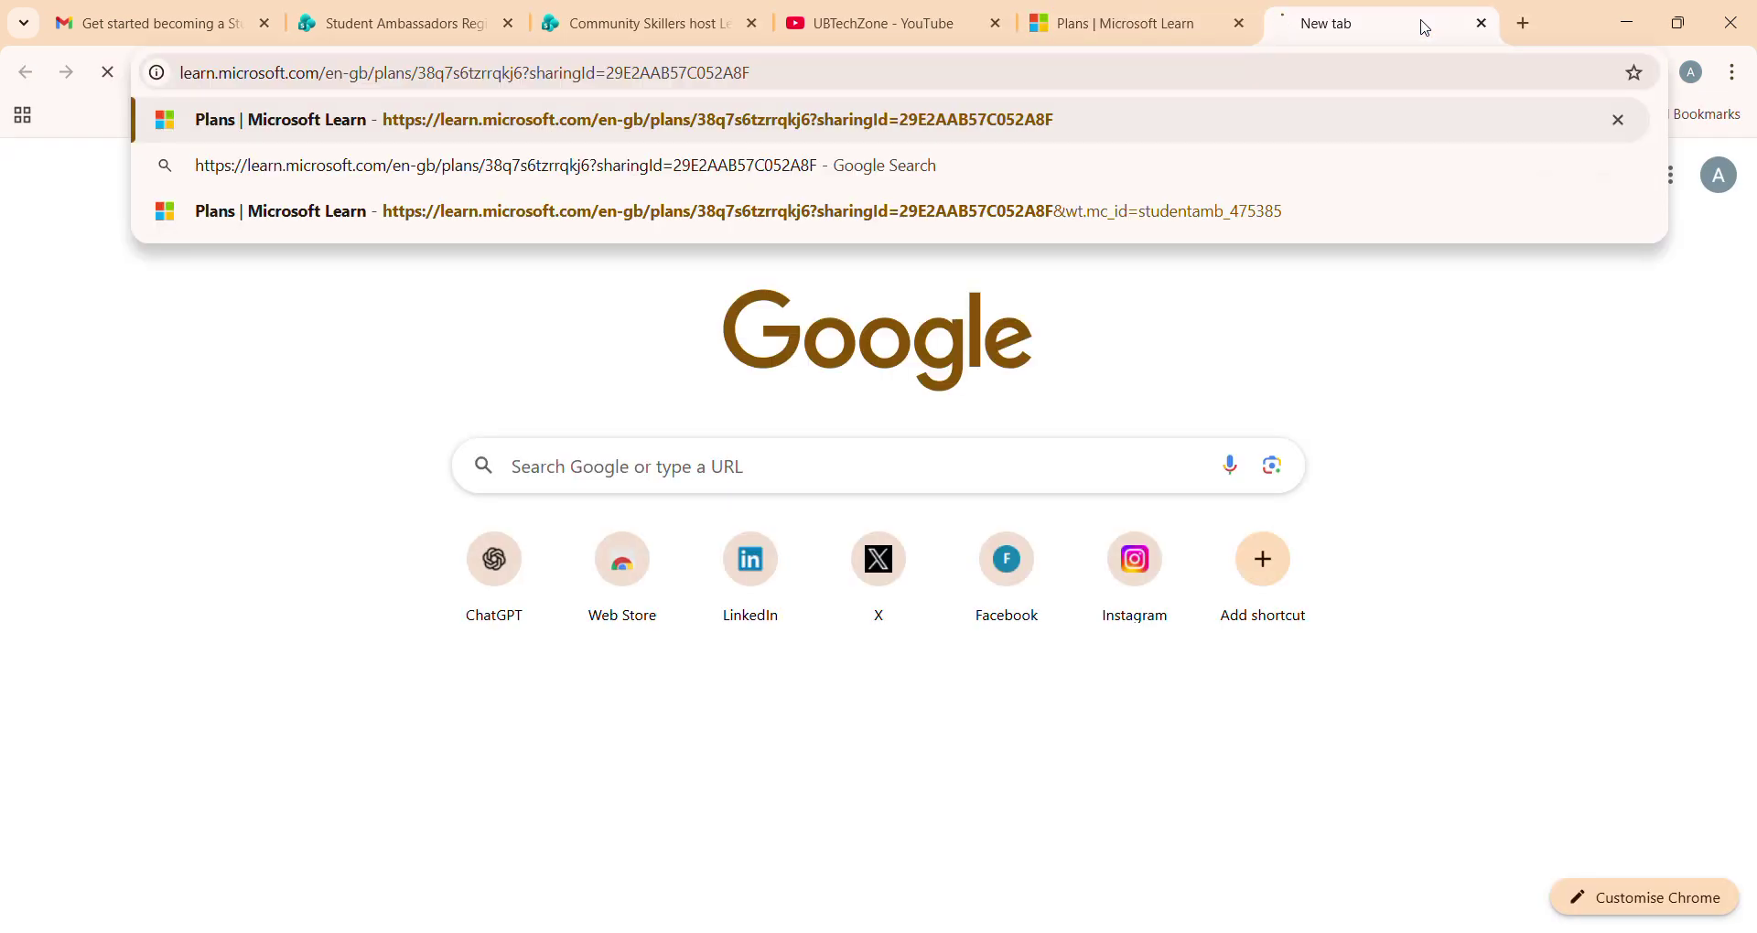
# Step: Examine the handbook's instructions and new link example for adding the Contributor ID to a plan link
pyautogui.click(648, 20)
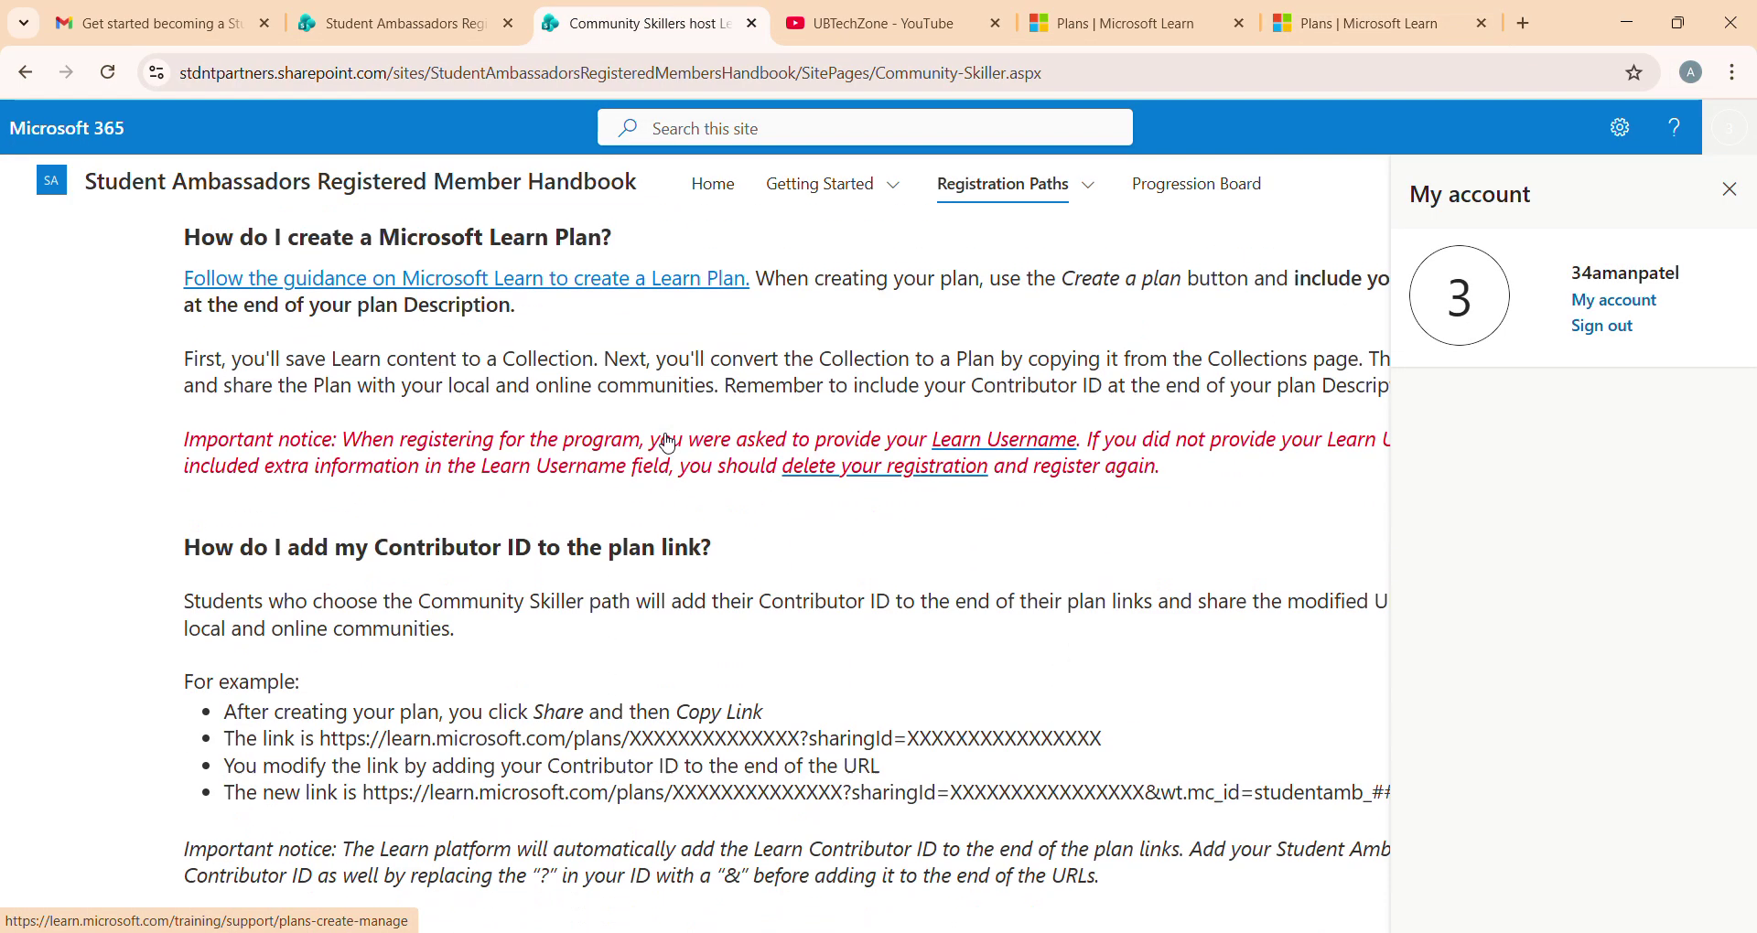
pyautogui.scroll(-1, 668, 443)
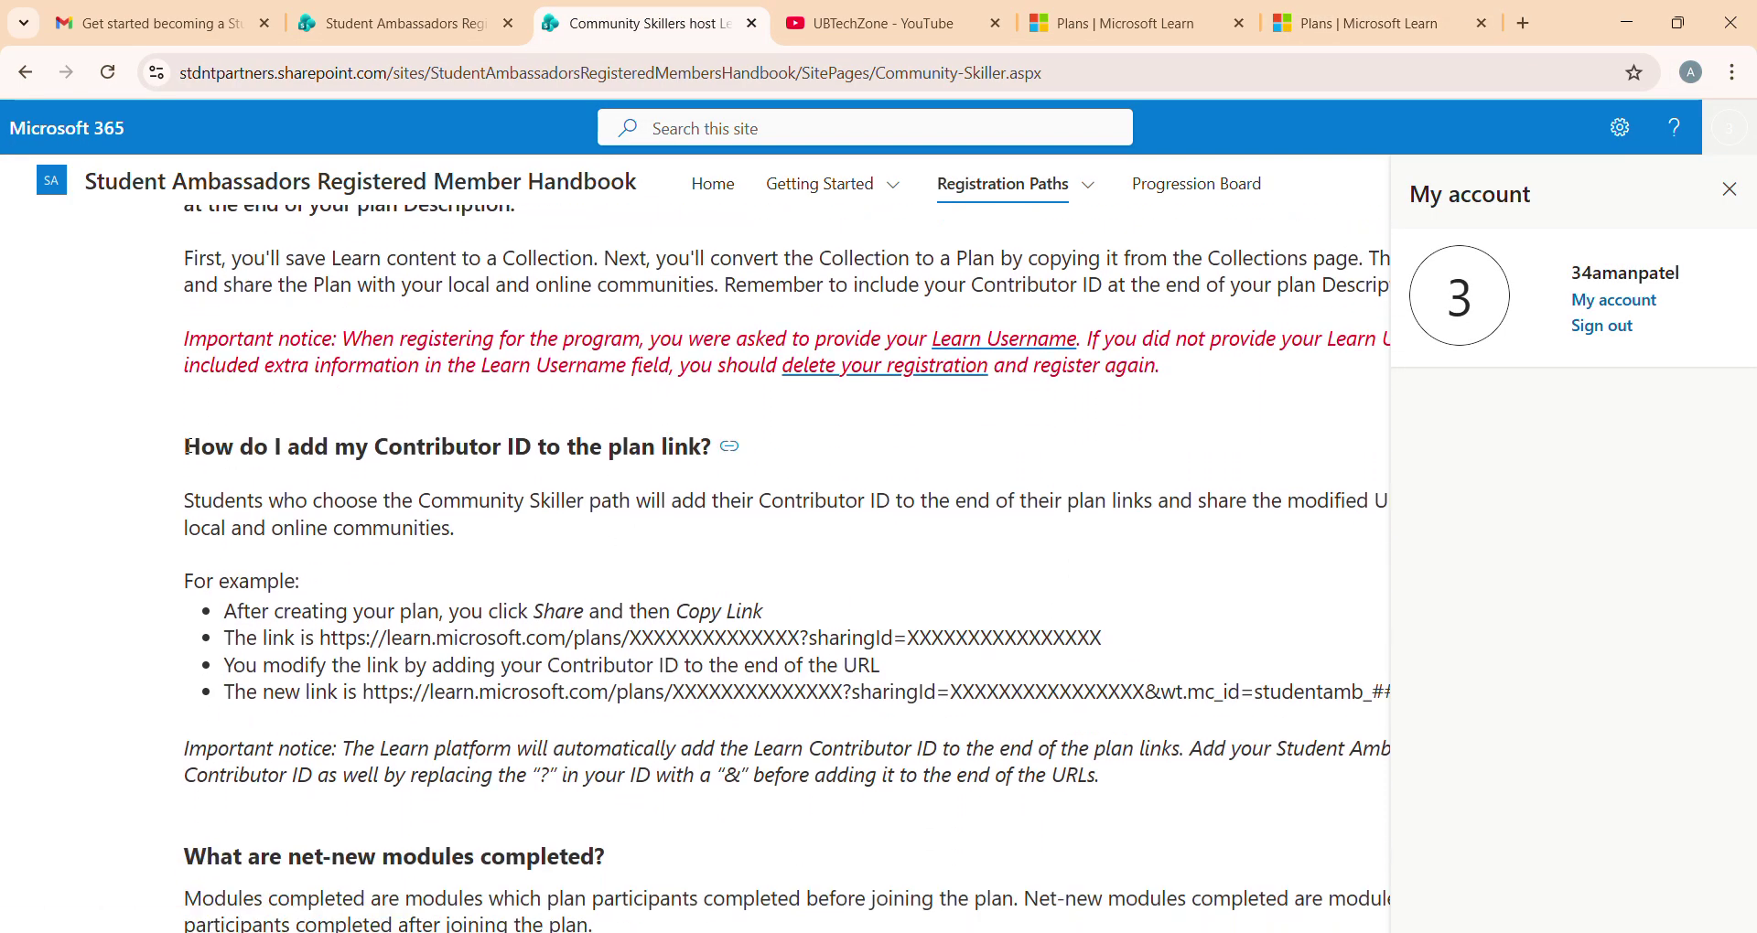
pyautogui.moveTo(186, 447); pyautogui.dragTo(698, 432)
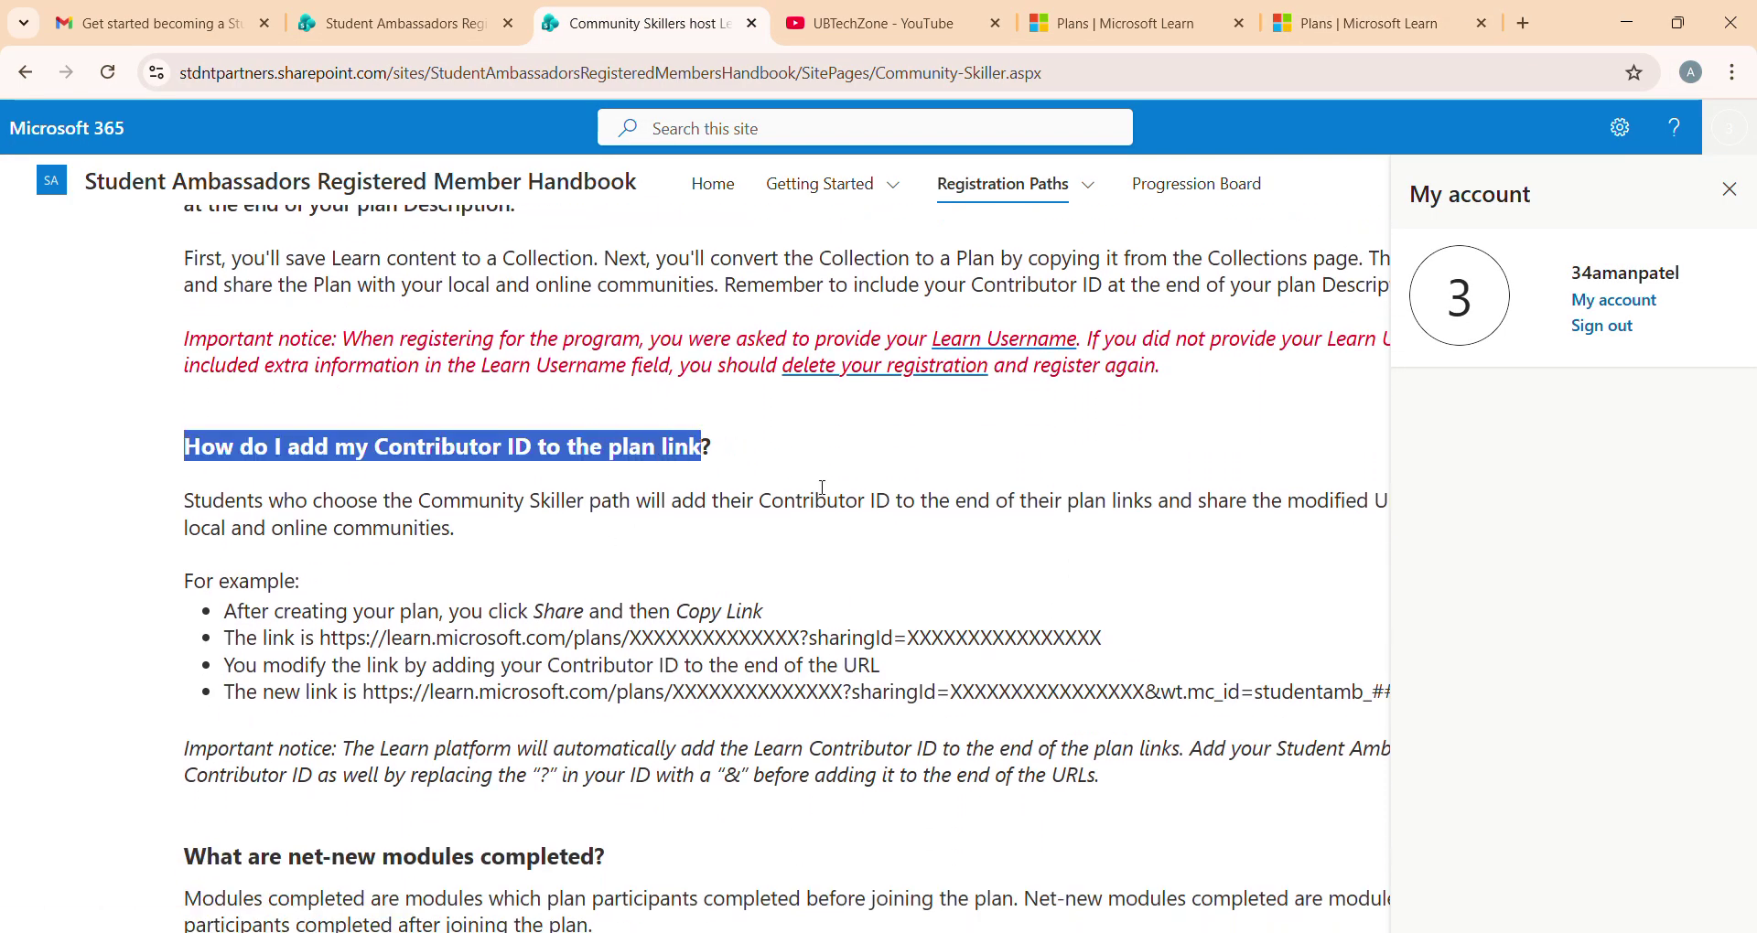
pyautogui.scroll(-1, 822, 488)
pyautogui.click(43, 532)
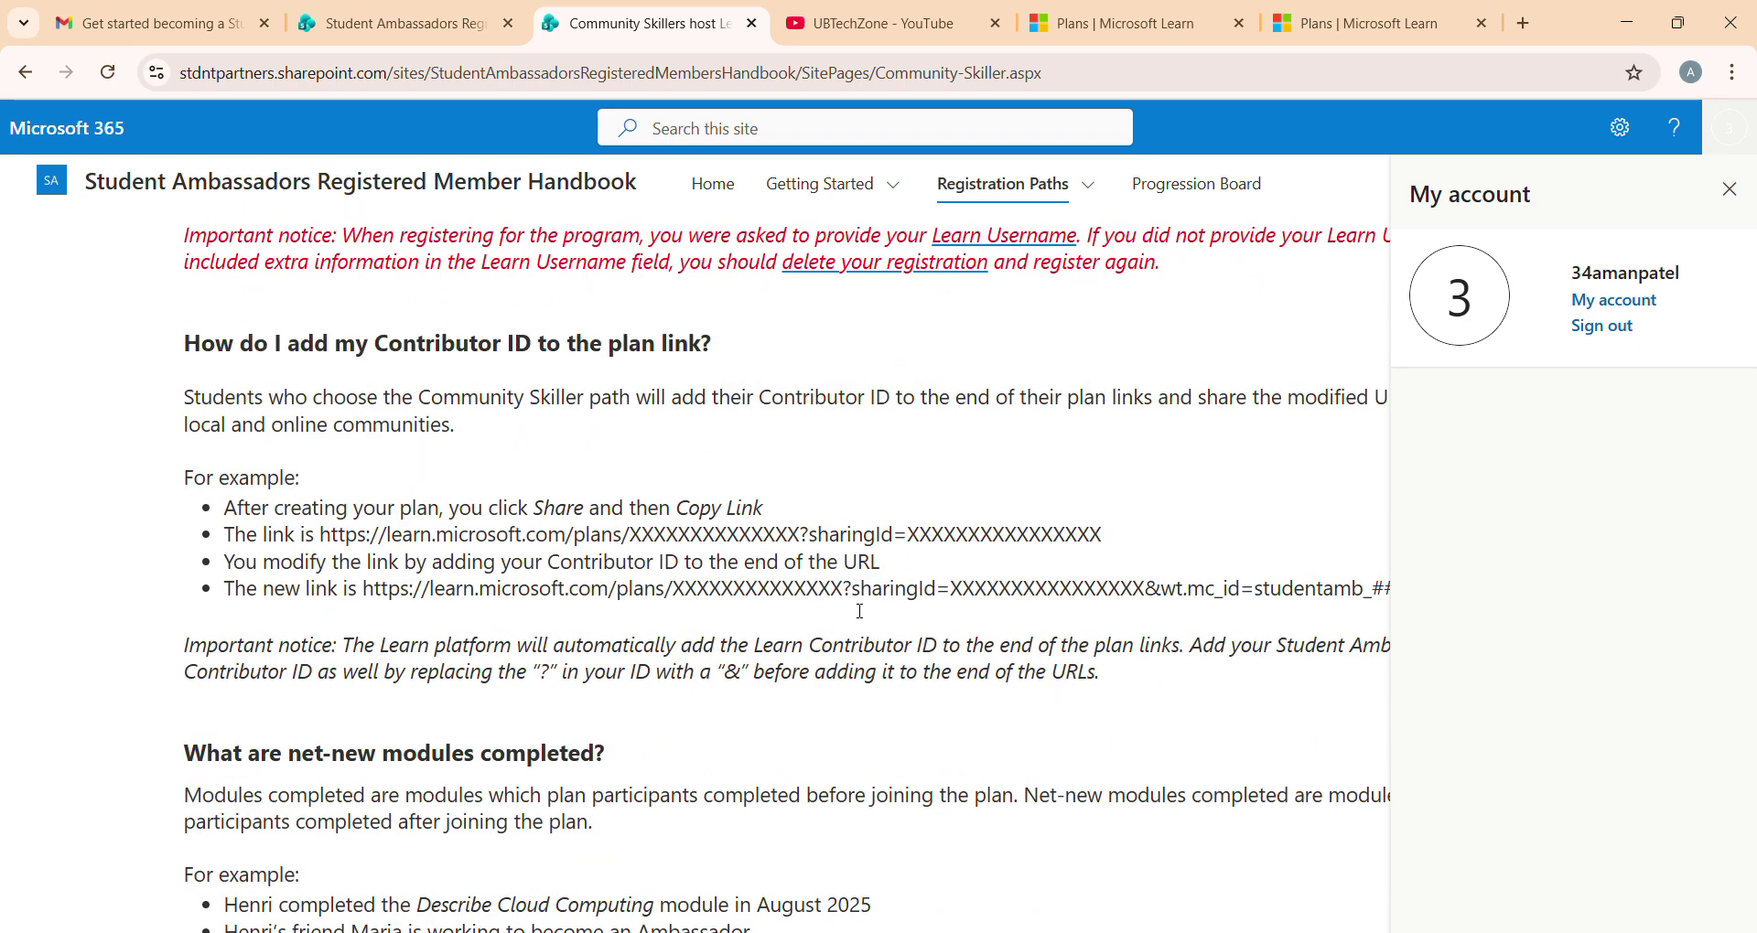
pyautogui.scroll(-1, 860, 611)
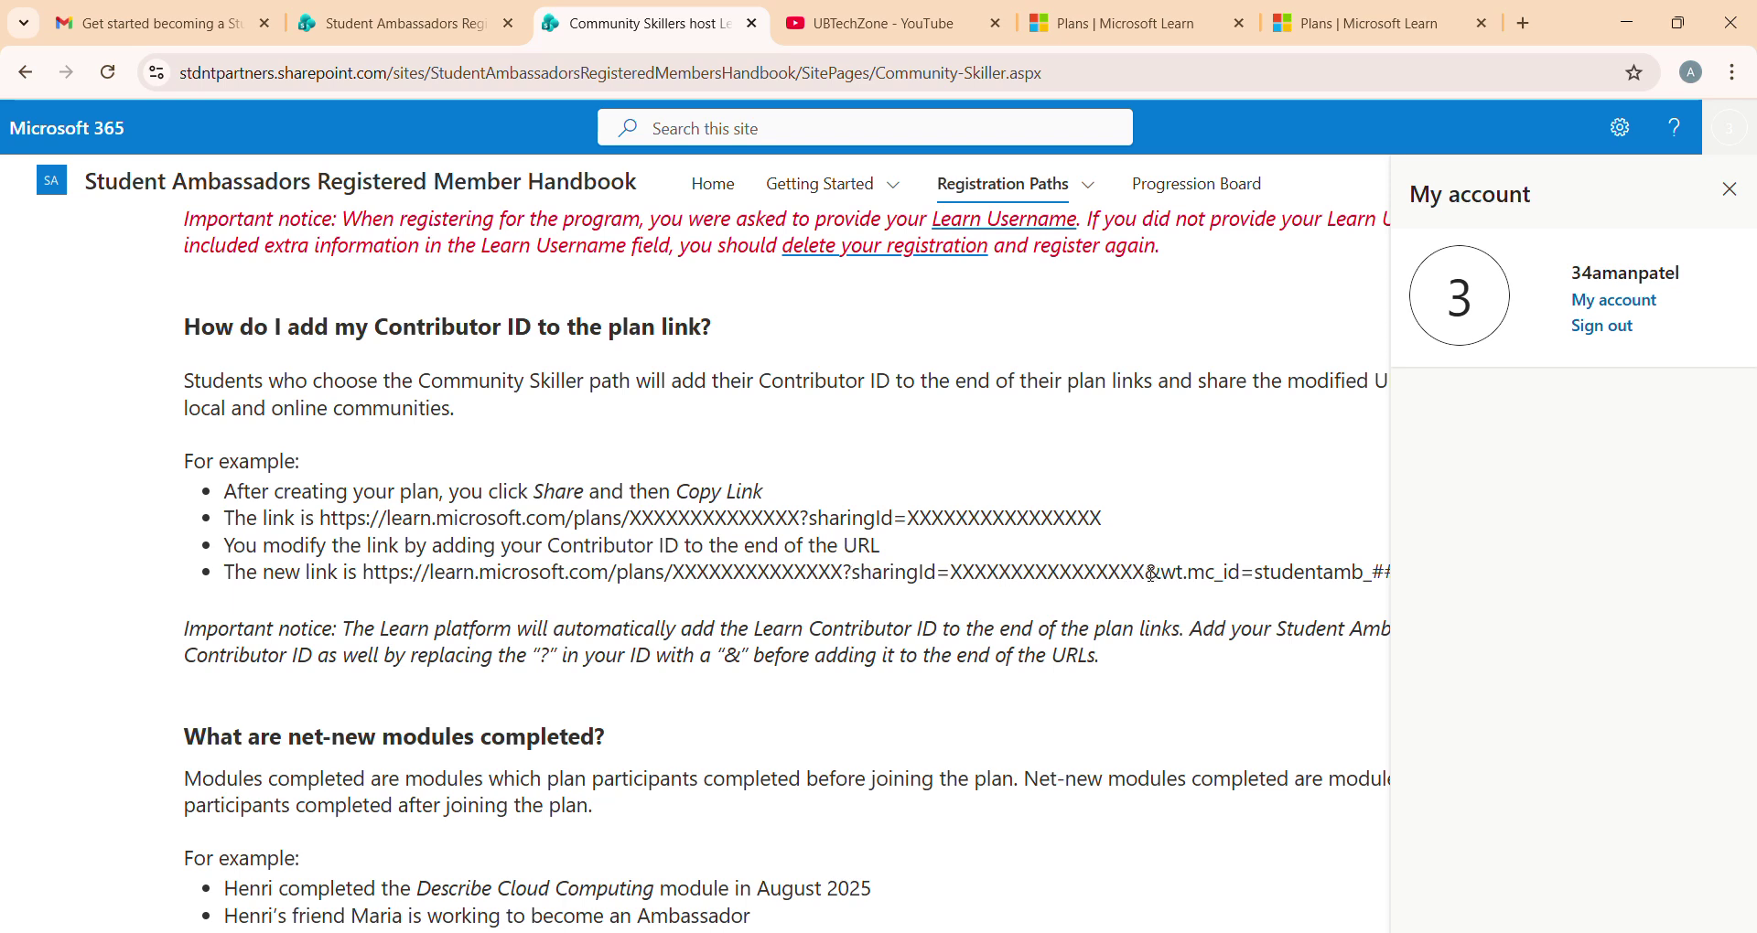
pyautogui.moveTo(1147, 574); pyautogui.dragTo(362, 574)
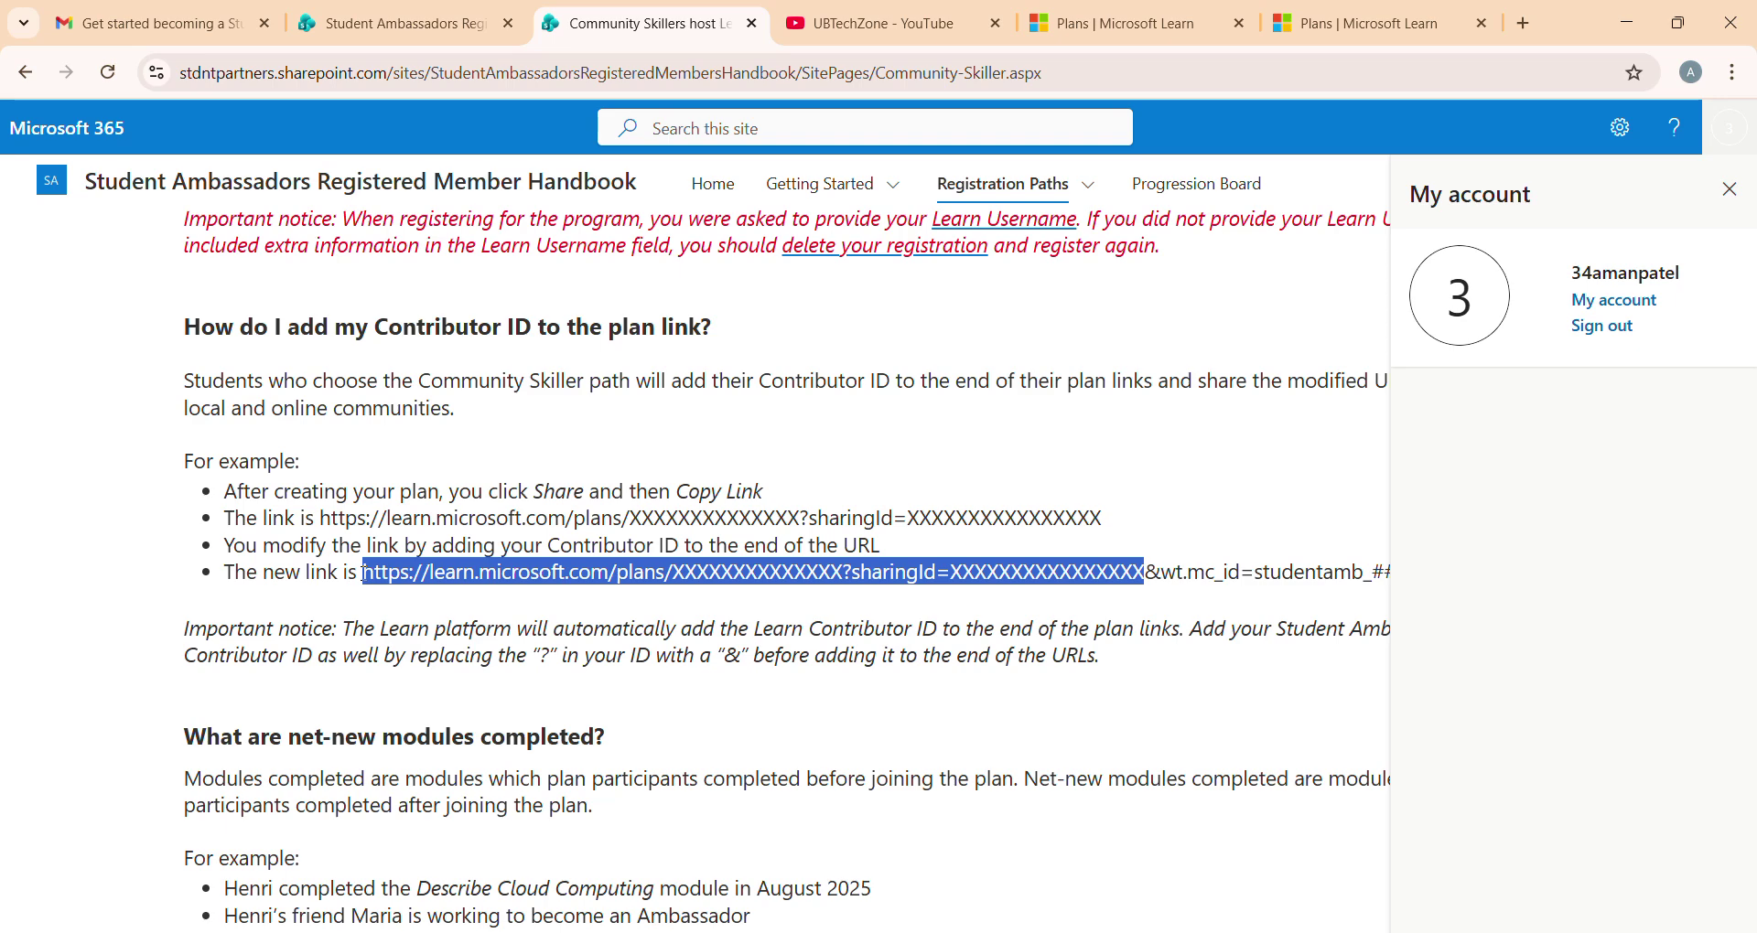
# Step: Close the handbook's account pane and copy the suffix "&wt.mc_id=studentamb_######" from the new link example
pyautogui.click(1353, 19)
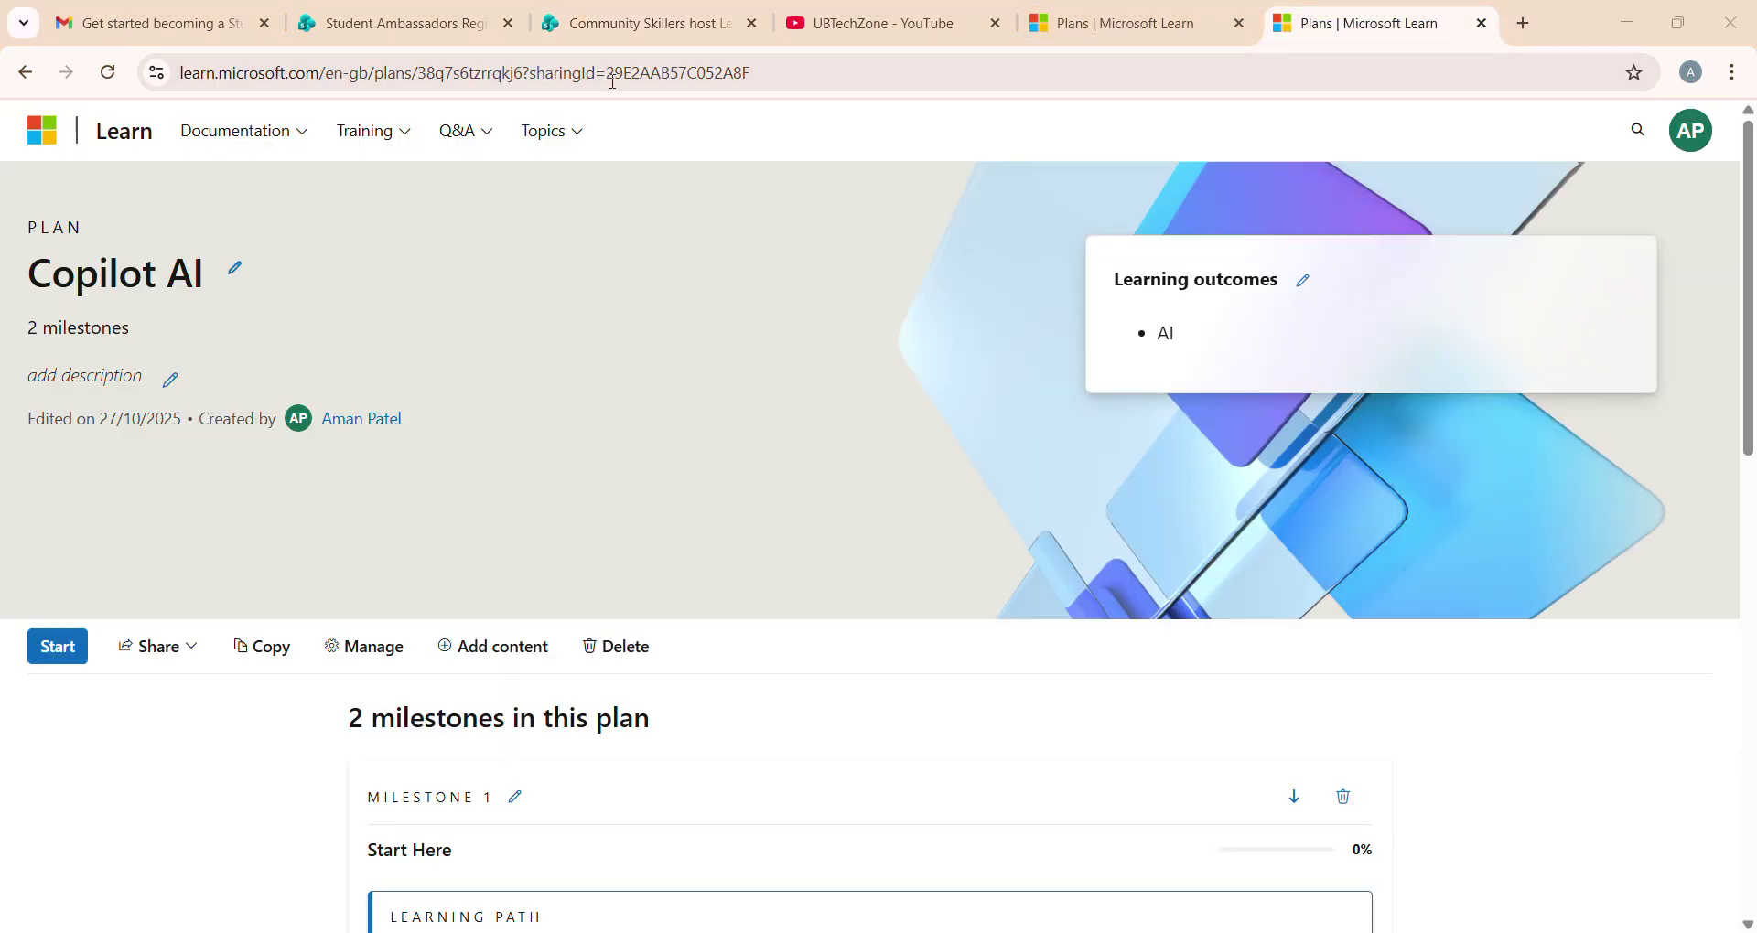
pyautogui.click(633, 35)
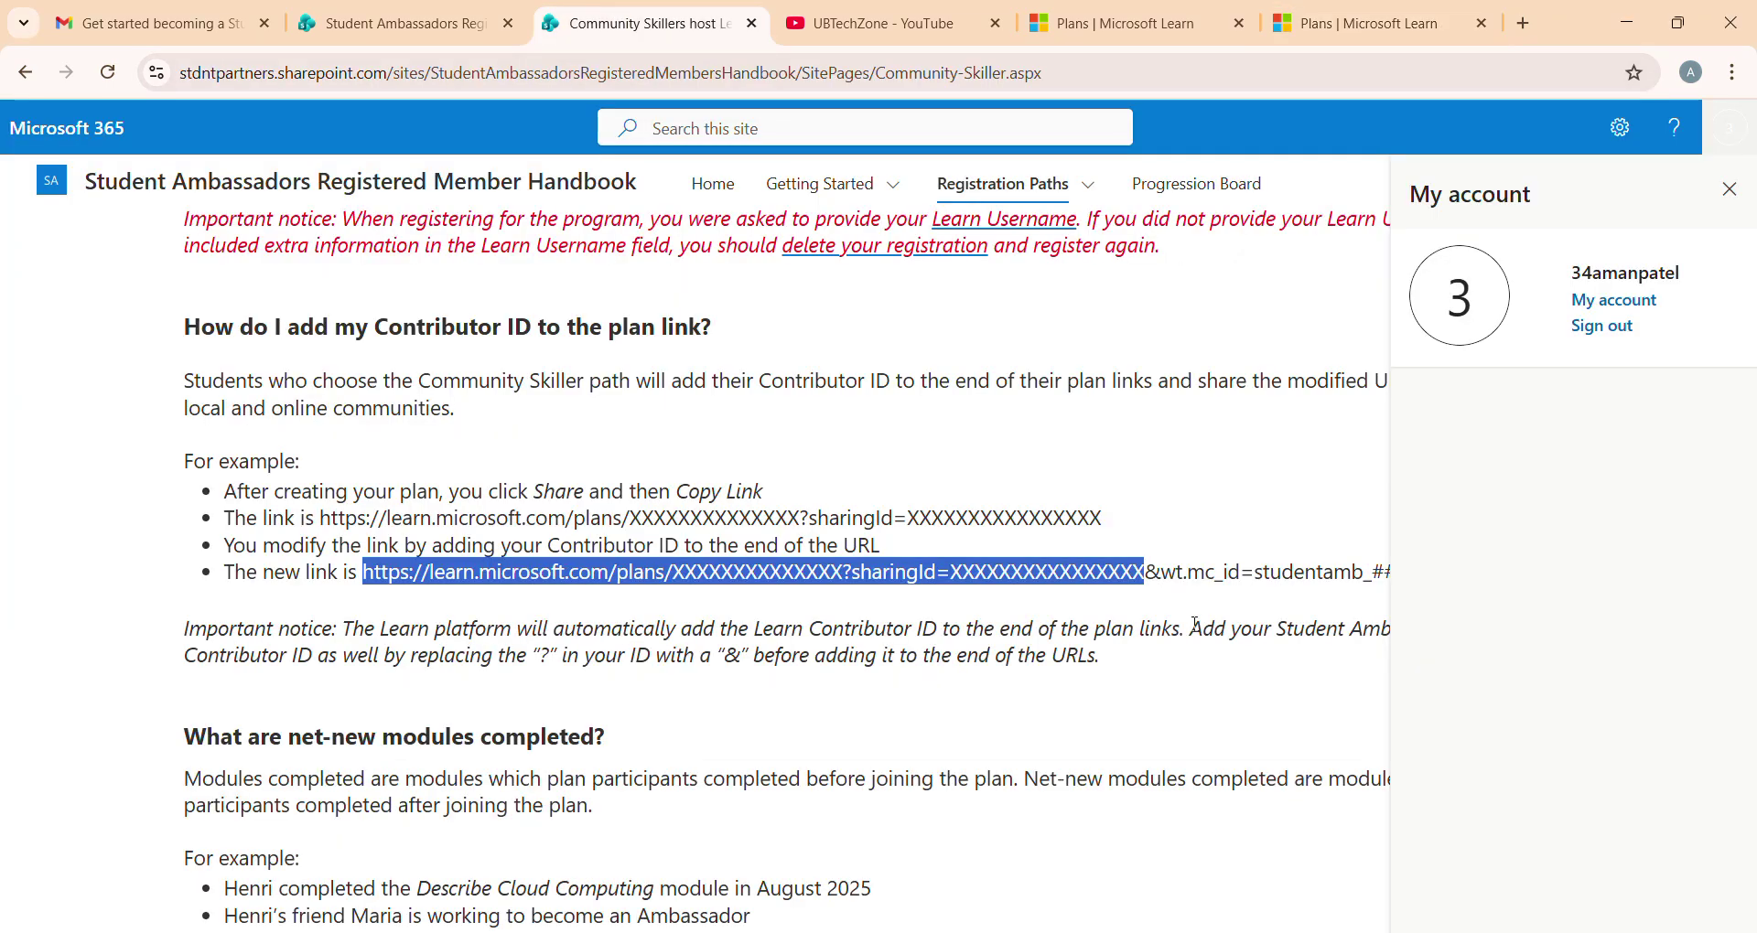
pyautogui.moveTo(1147, 569); pyautogui.dragTo(1382, 546)
pyautogui.click(1729, 189)
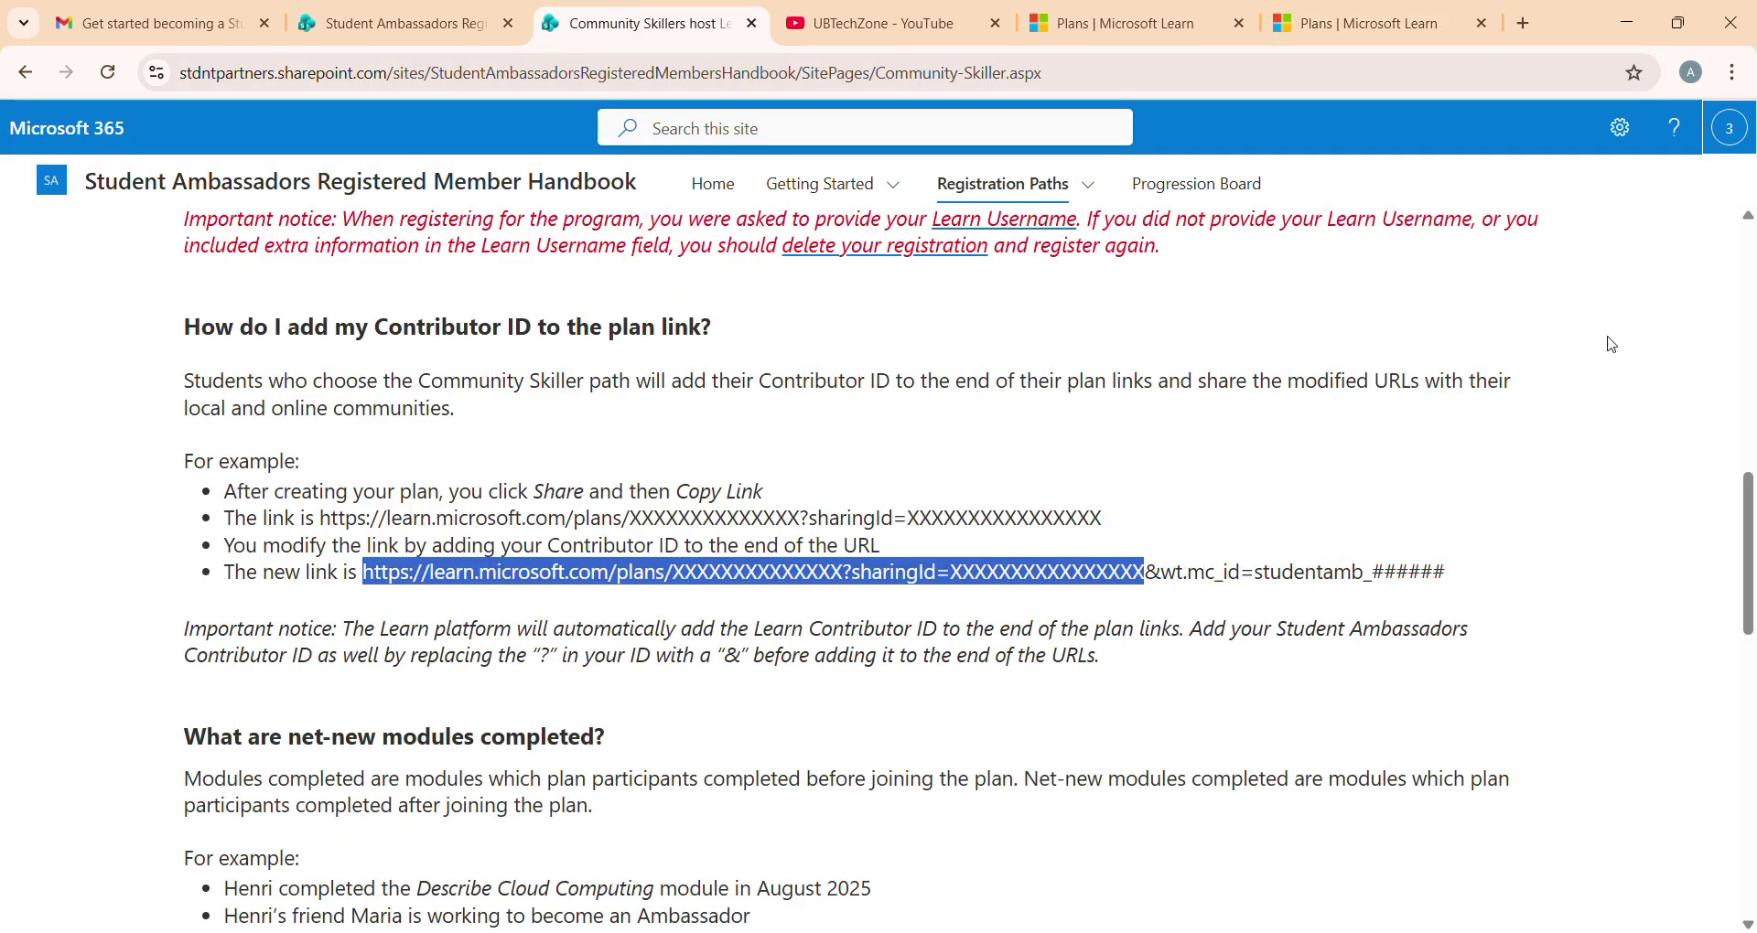
pyautogui.doubleClick(1150, 573)
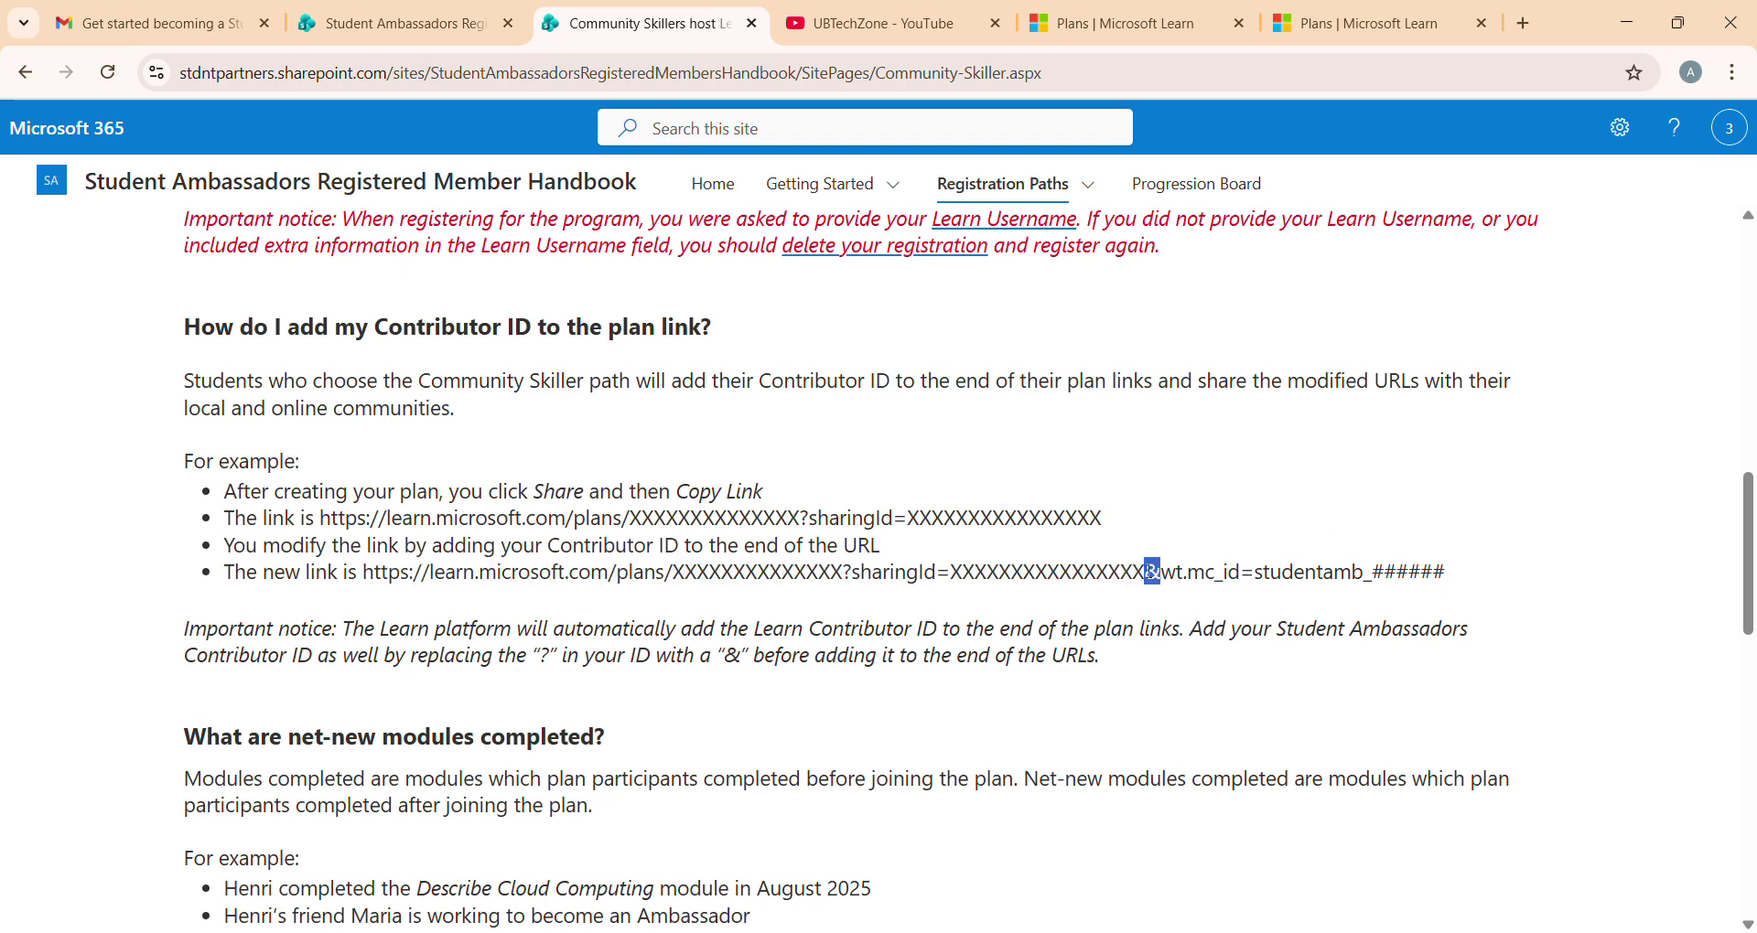
pyautogui.moveTo(1151, 573); pyautogui.dragTo(1452, 566)
pyautogui.hotkey('ctrl', 'c')
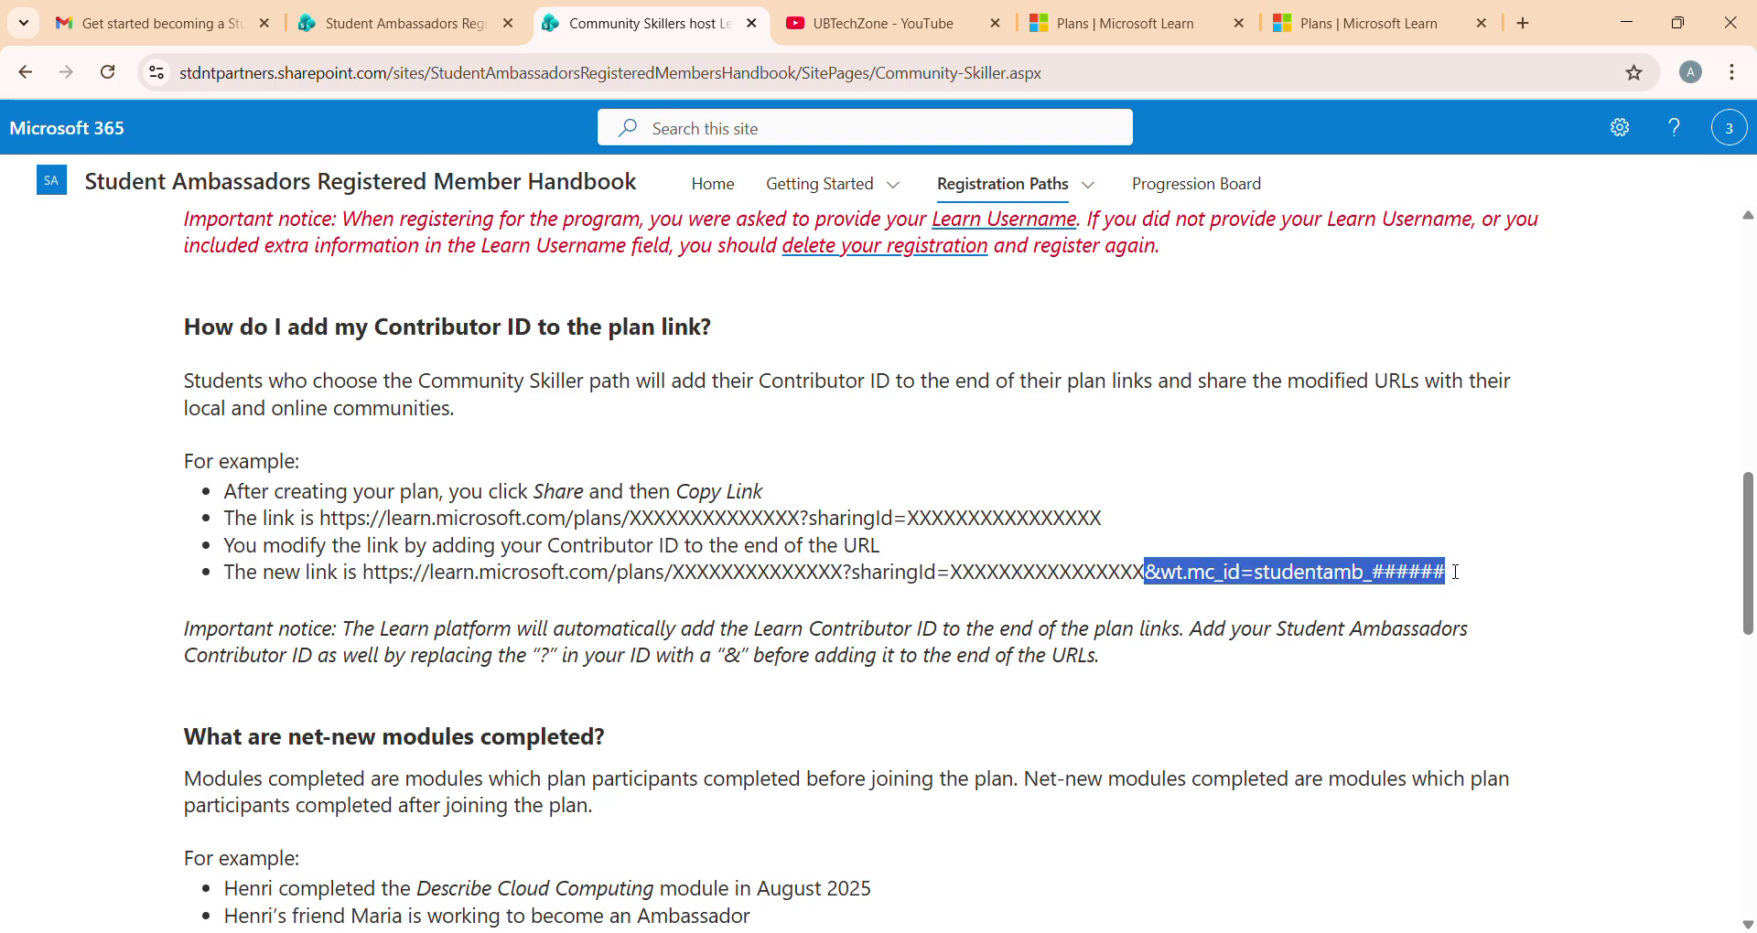
# Step: Append the copied suffix to the Copilot AI plan's URL and remove its "######" placeholder, leaving "&wt.mc_id=studentamb_" at the end
pyautogui.click(1331, 25)
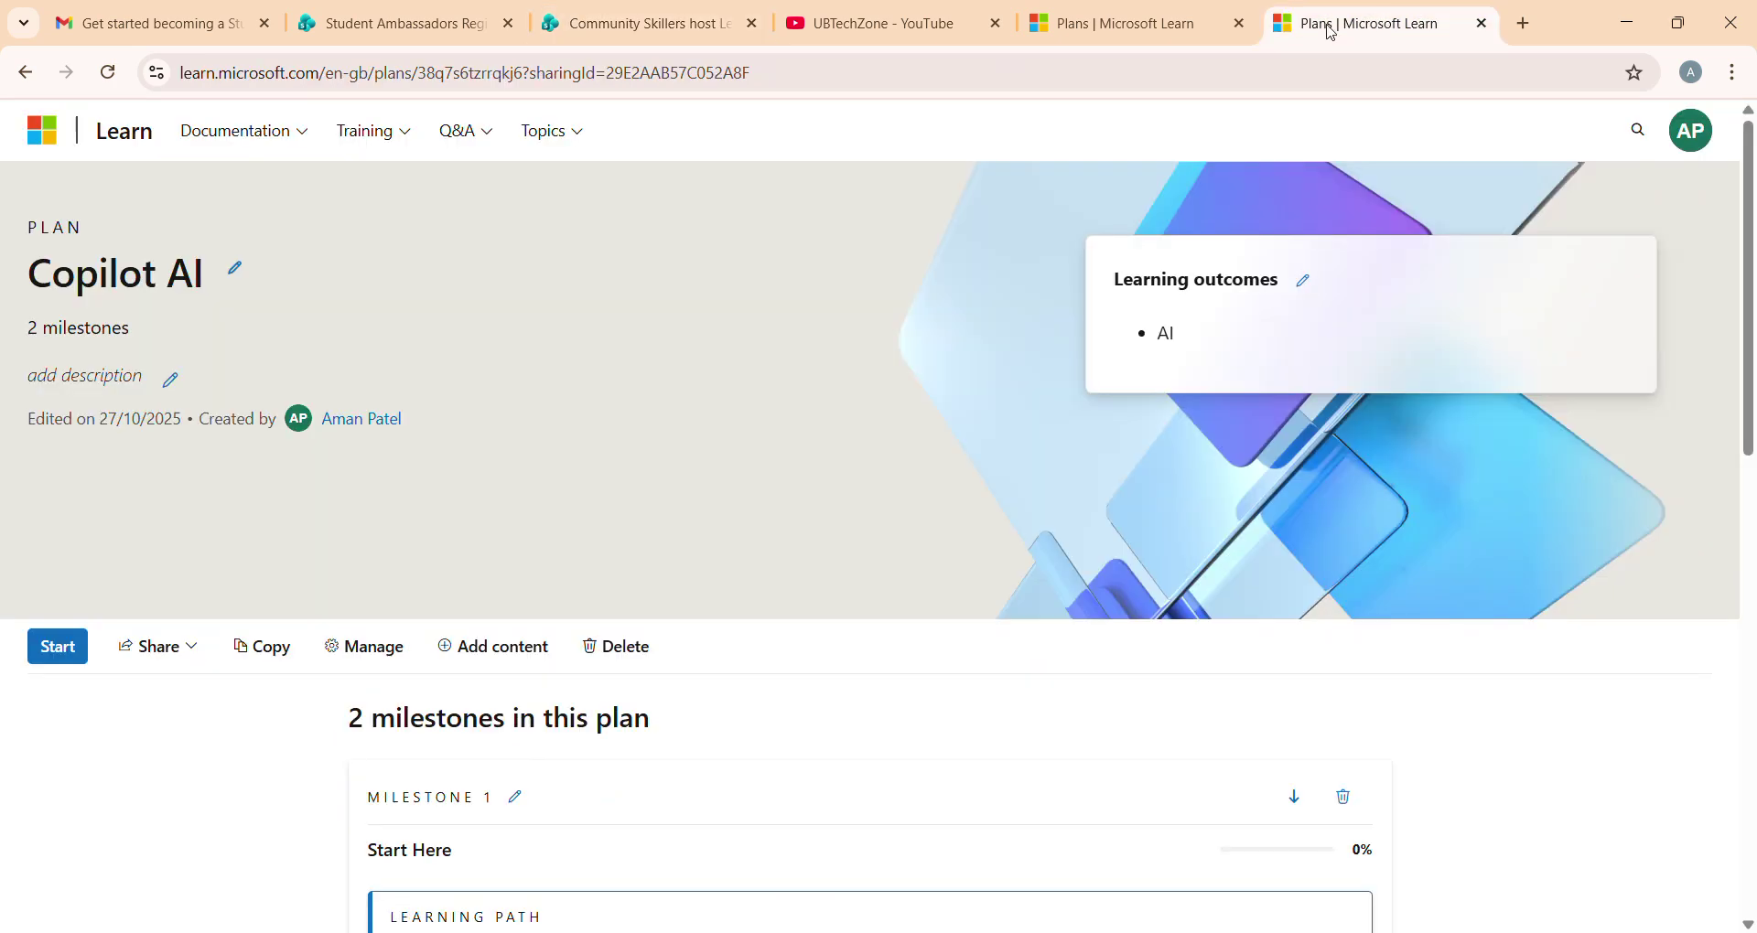
pyautogui.click(1051, 71)
pyautogui.click(1051, 71)
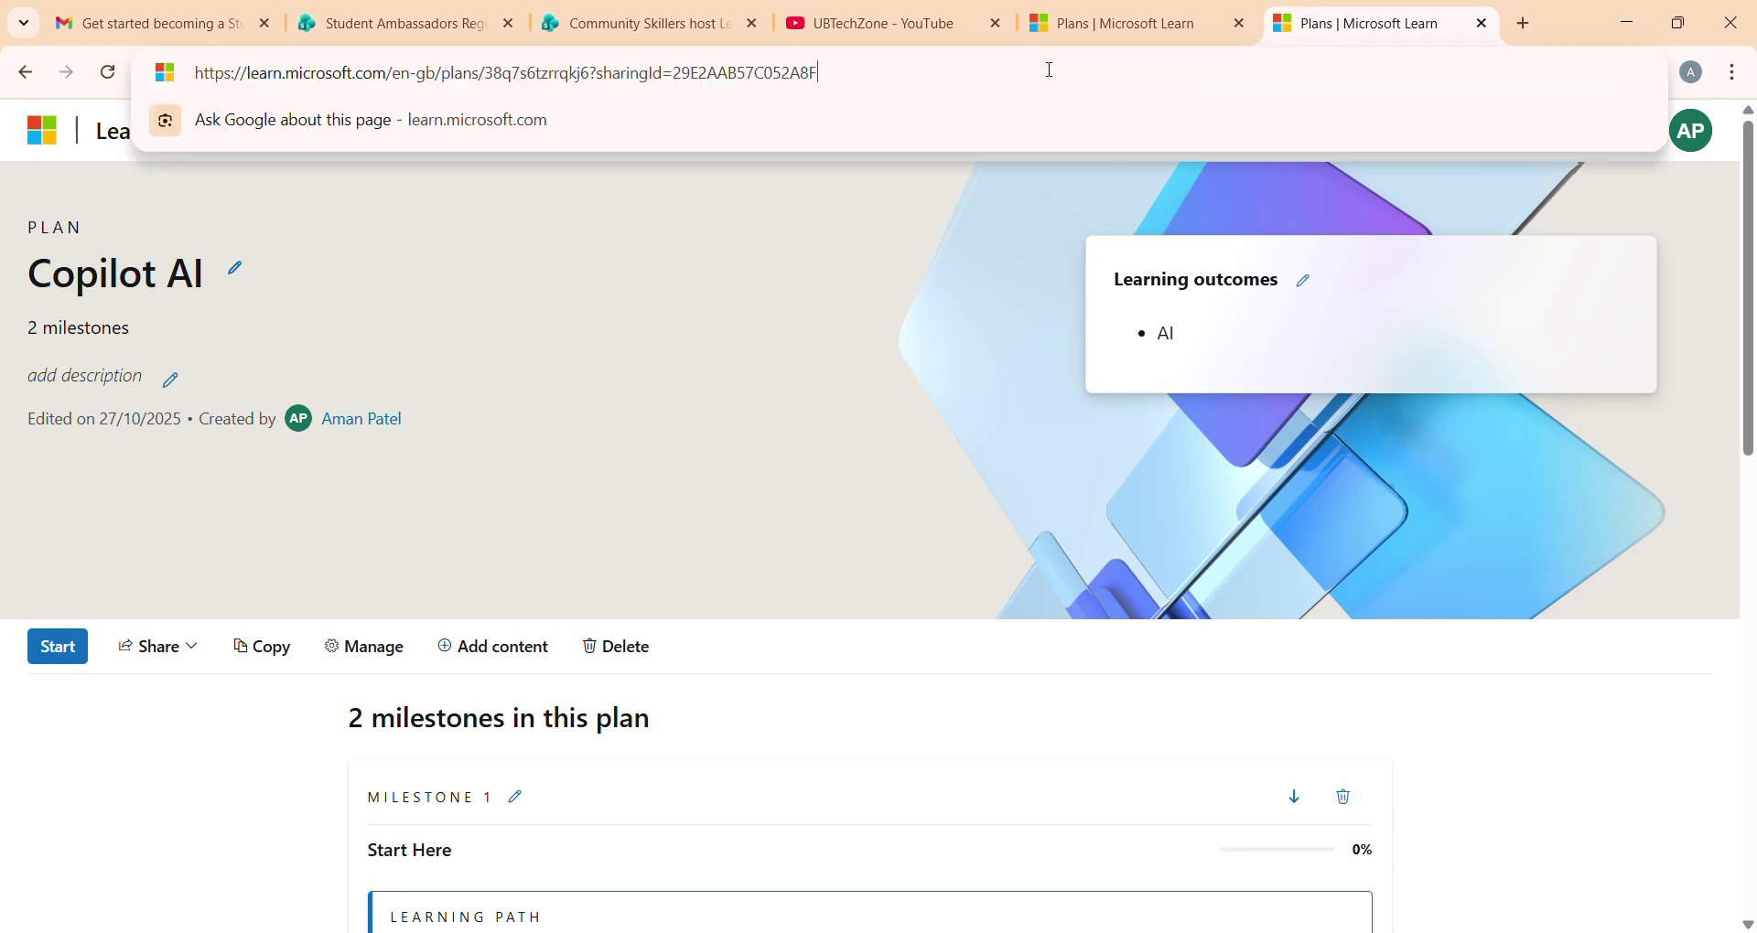
pyautogui.hotkey('ctrl', 'v')
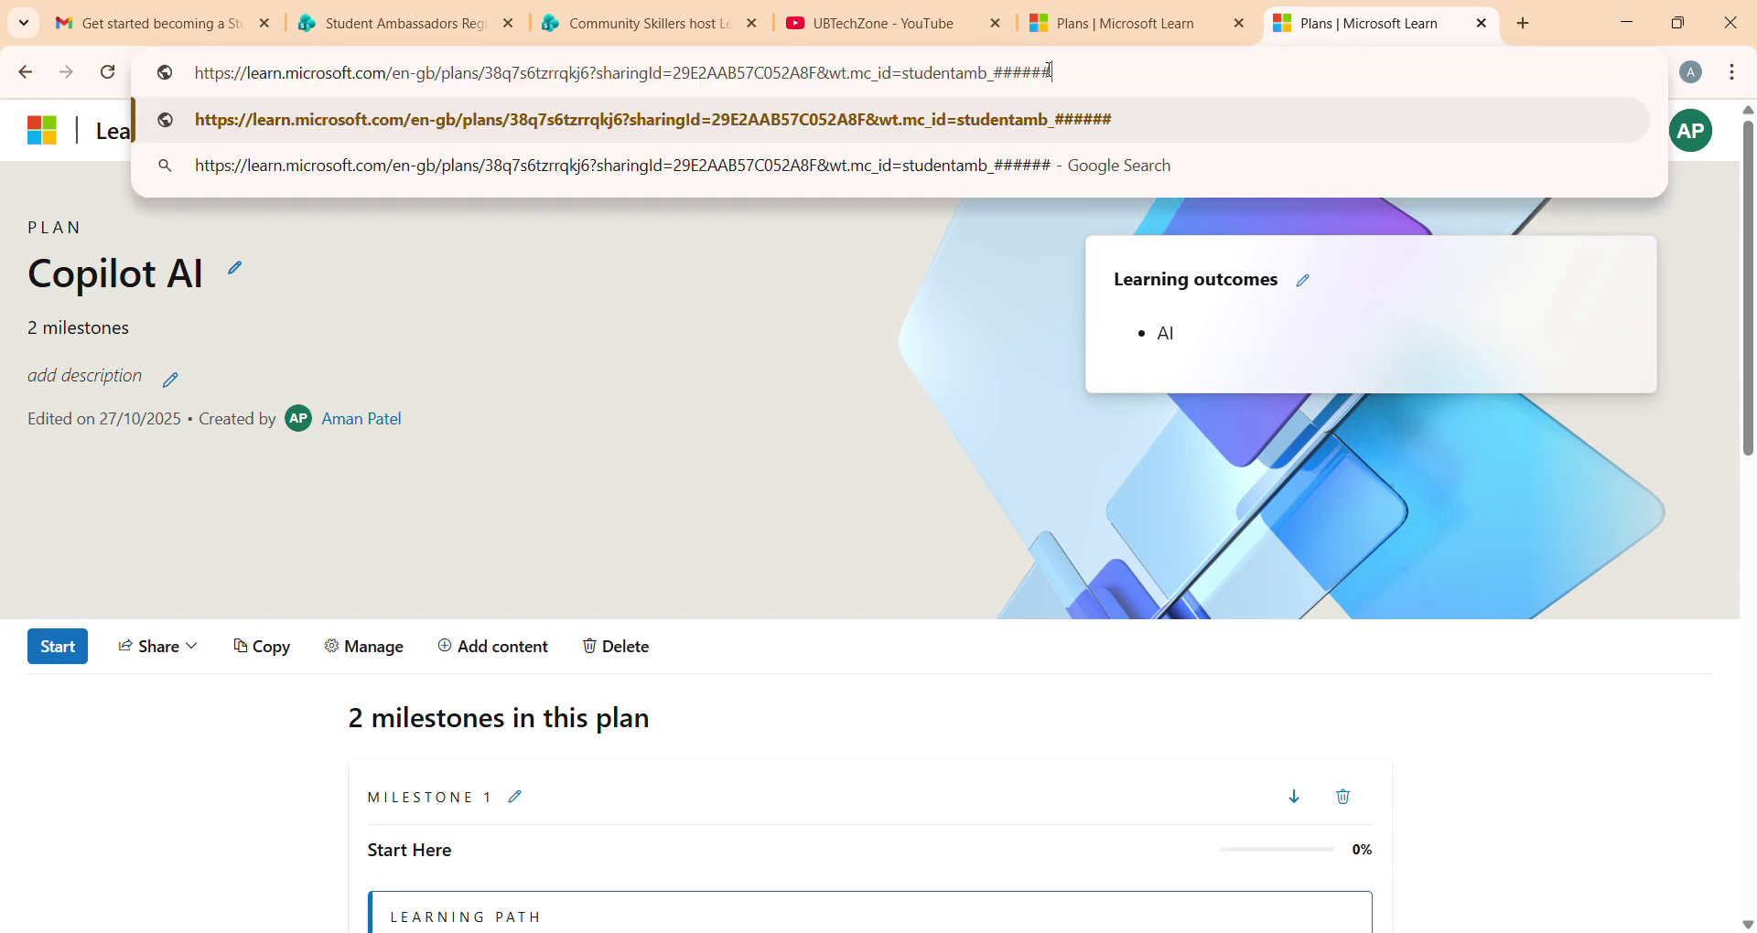
pyautogui.press('BackSpace')
pyautogui.press('BackSpace')
pyautogui.press('BackSpace')
pyautogui.press('BackSpace')
pyautogui.press('BackSpace')
pyautogui.press('BackSpace')
# Step: Copy the Contributor ID from the Student Ambassador registration email, add it to the end of the plan URL, and check the loaded plan page
pyautogui.hotkey('ctrl', '1')
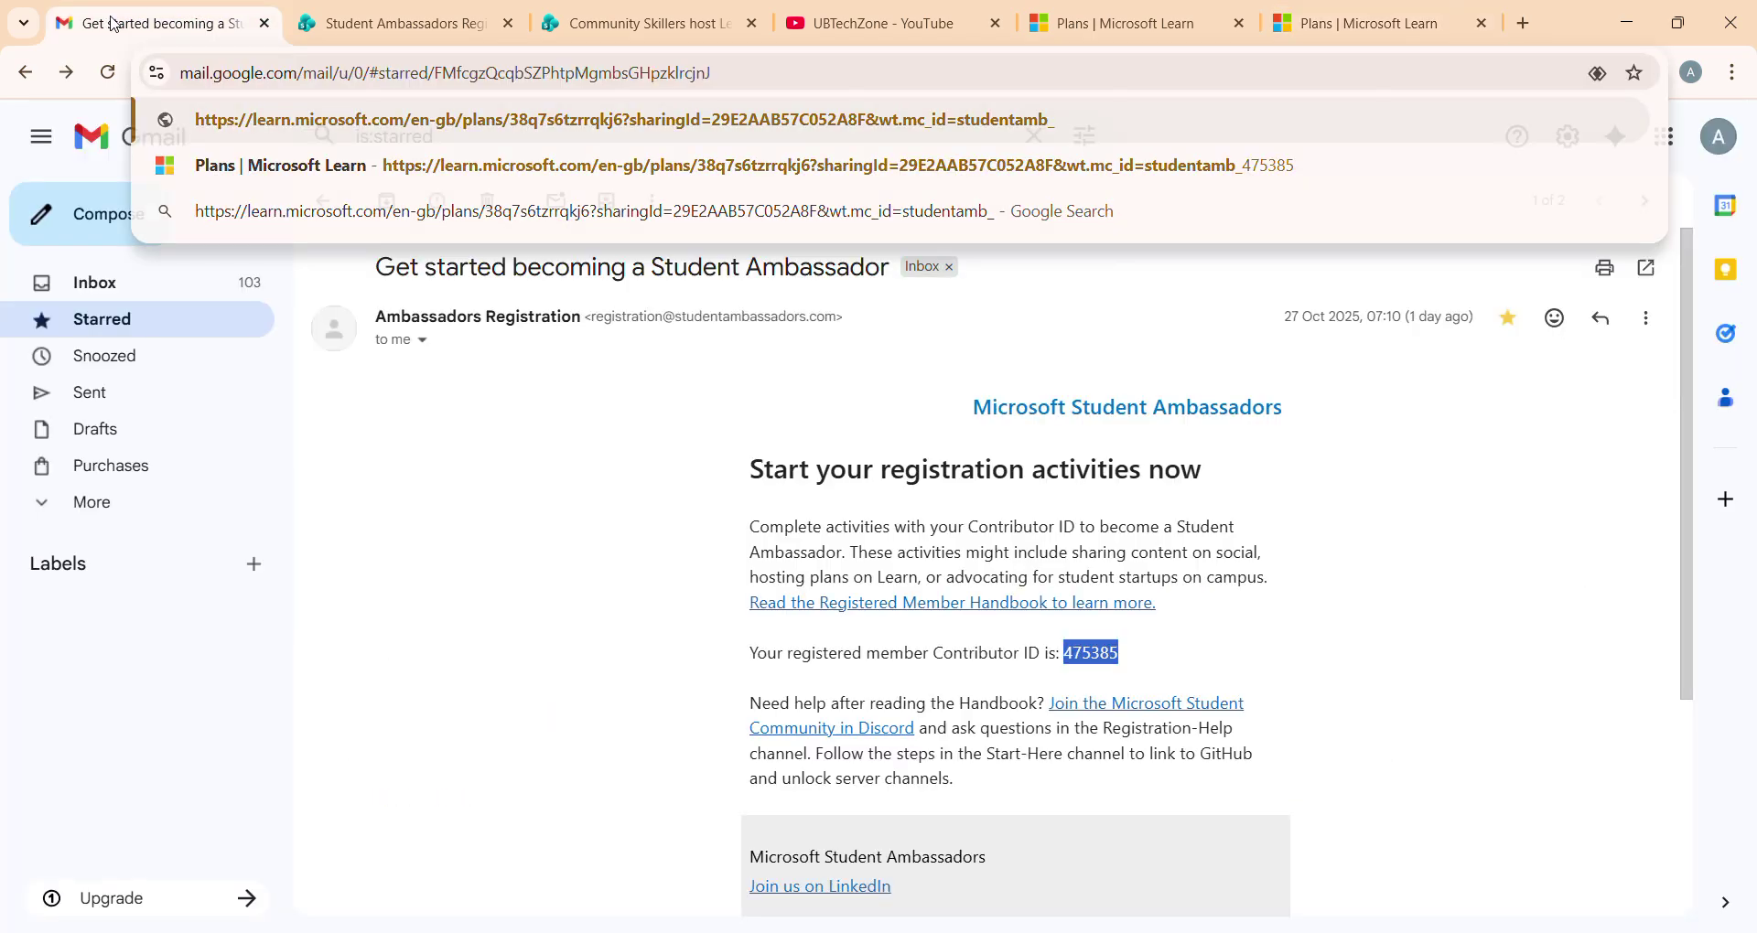
pyautogui.click(1078, 650)
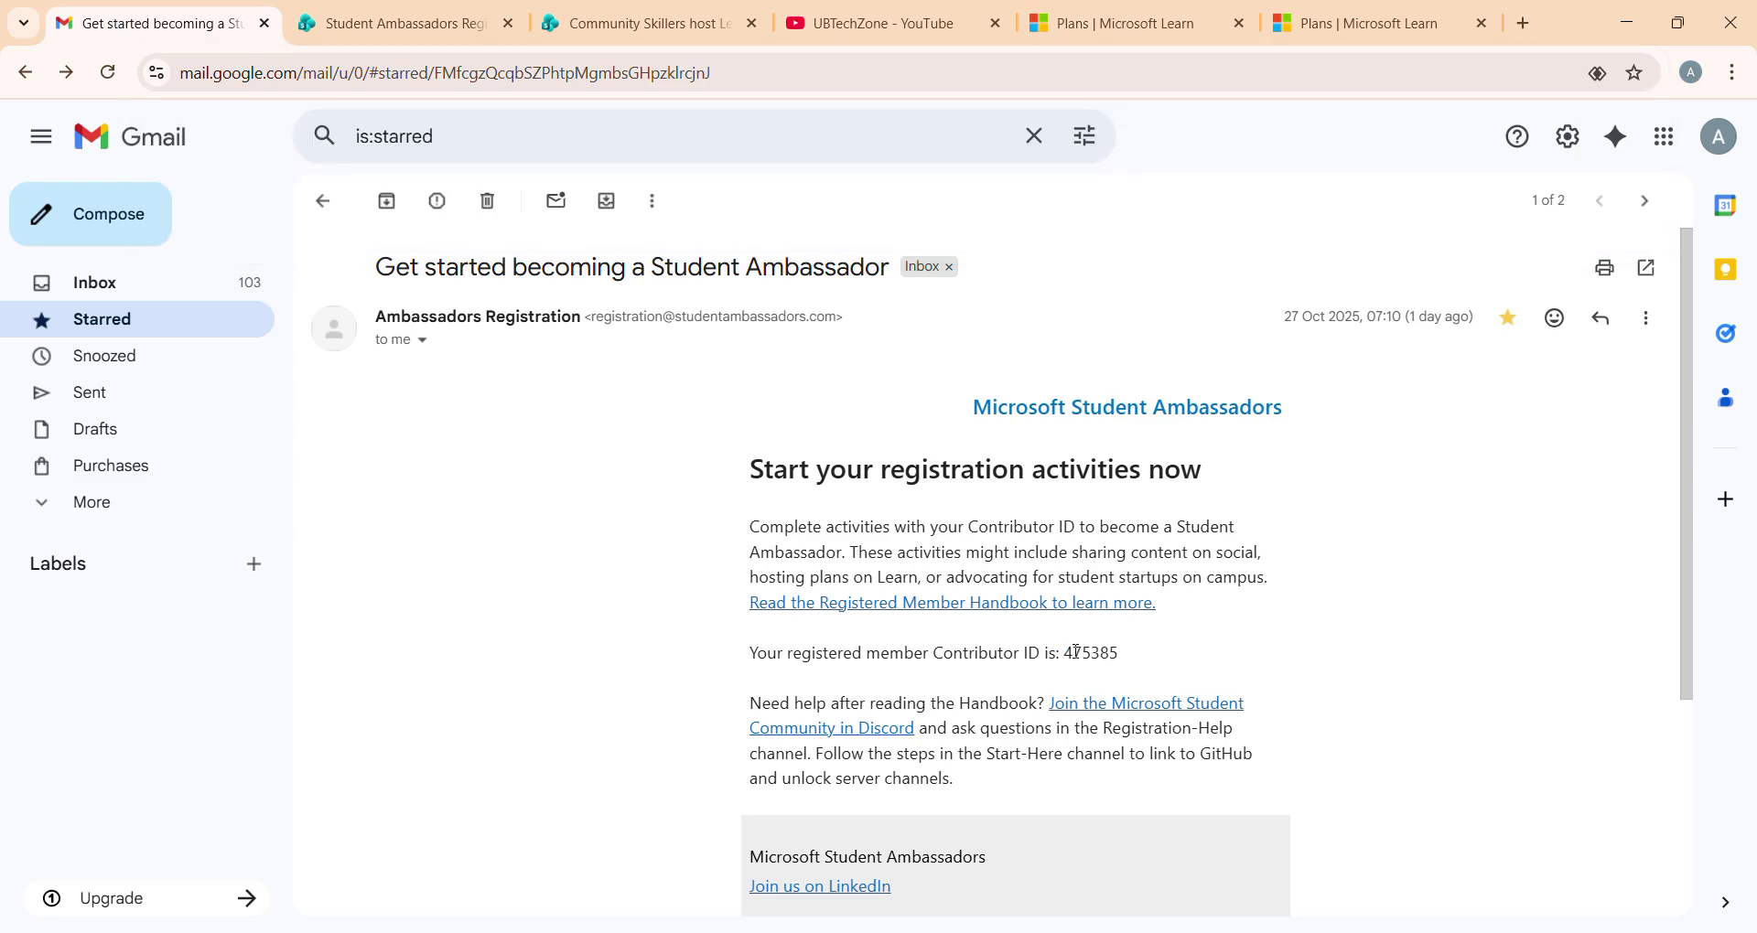
pyautogui.doubleClick(1078, 651)
pyautogui.hotkey('ctrl', 'c')
pyautogui.click(1329, 31)
pyautogui.hotkey('ctrl', 'v')
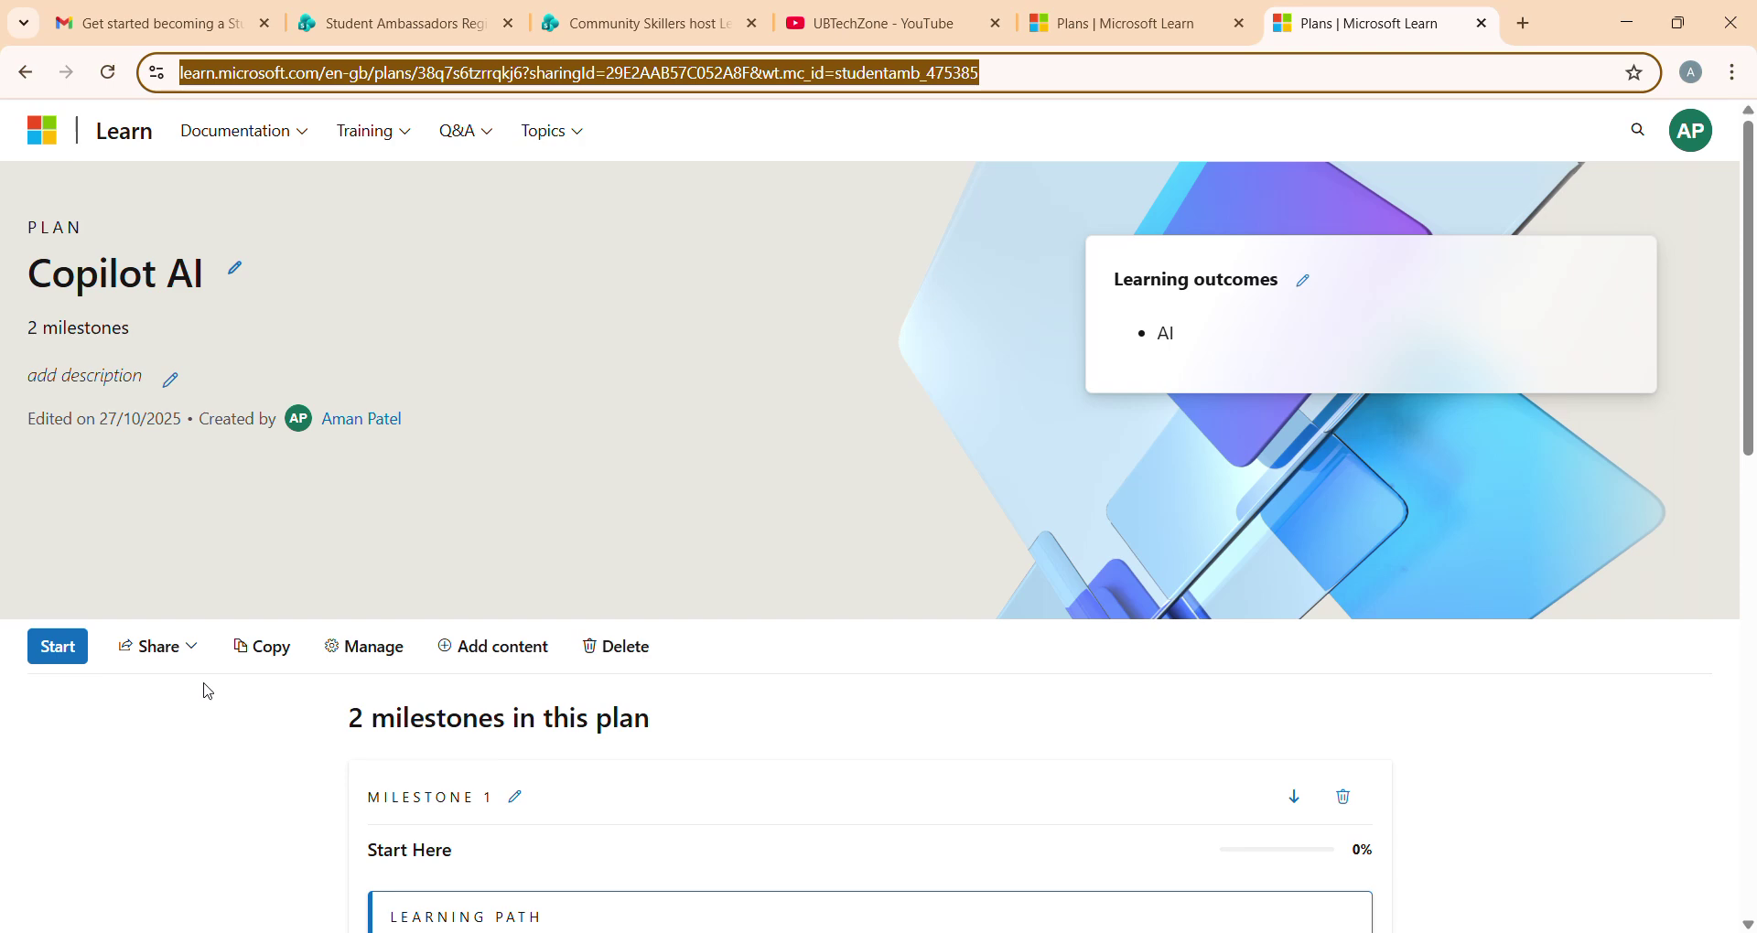
pyautogui.click(191, 772)
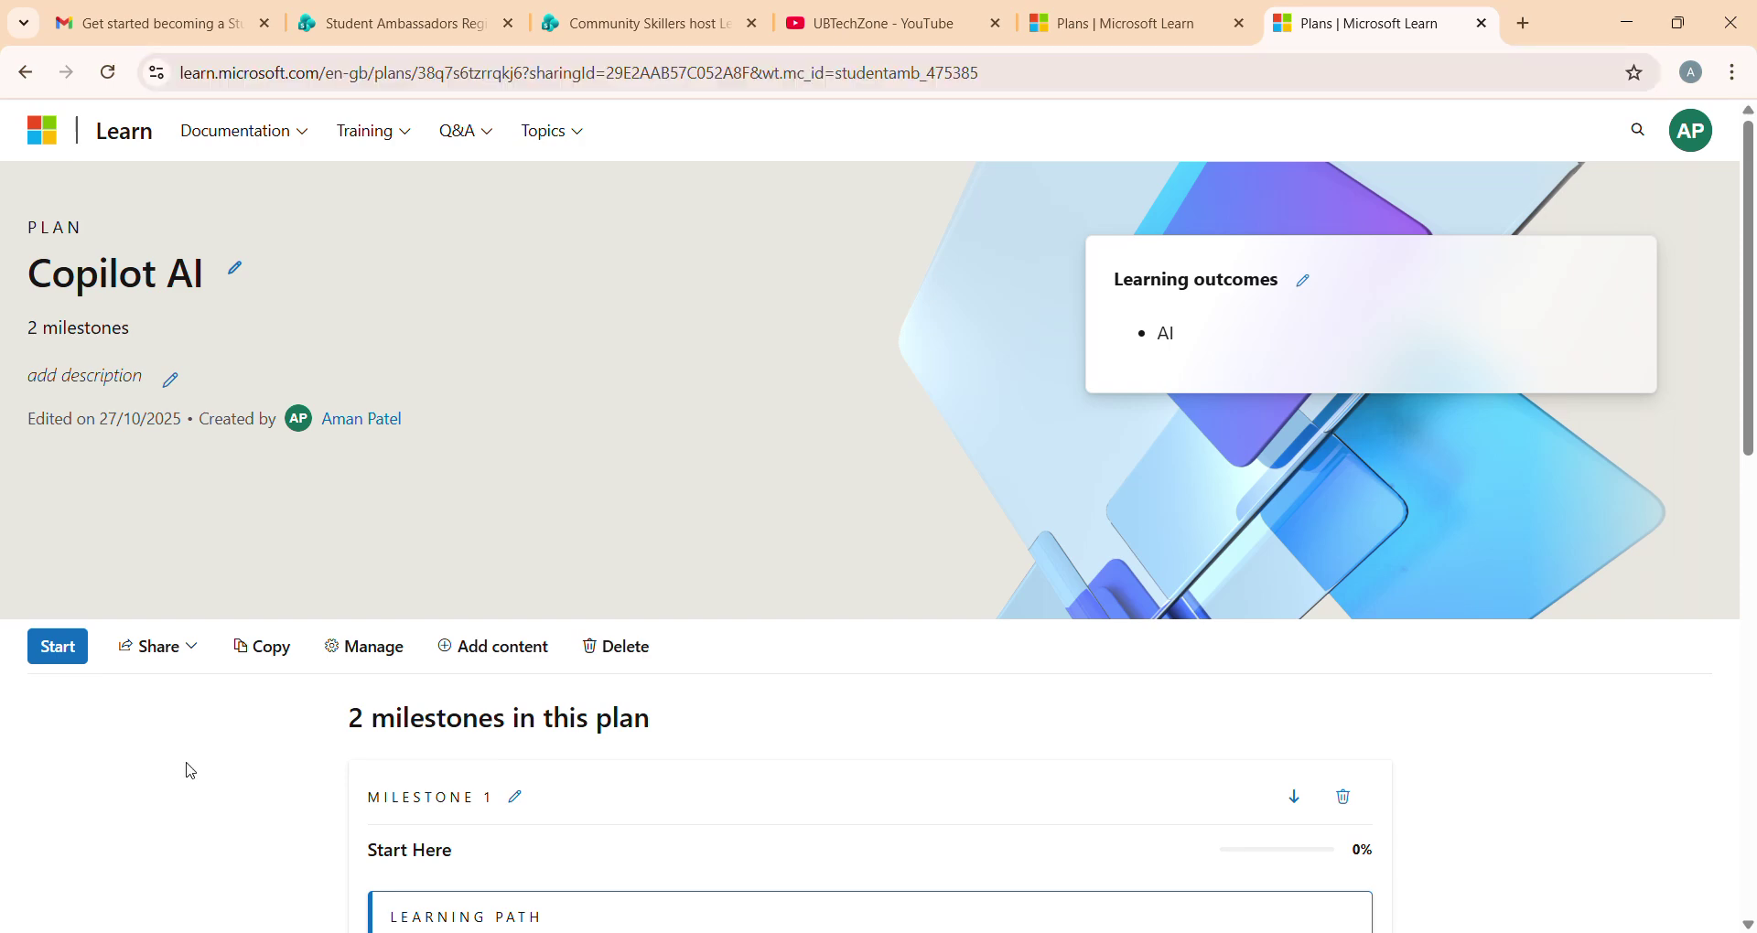
pyautogui.scroll(-4, 187, 769)
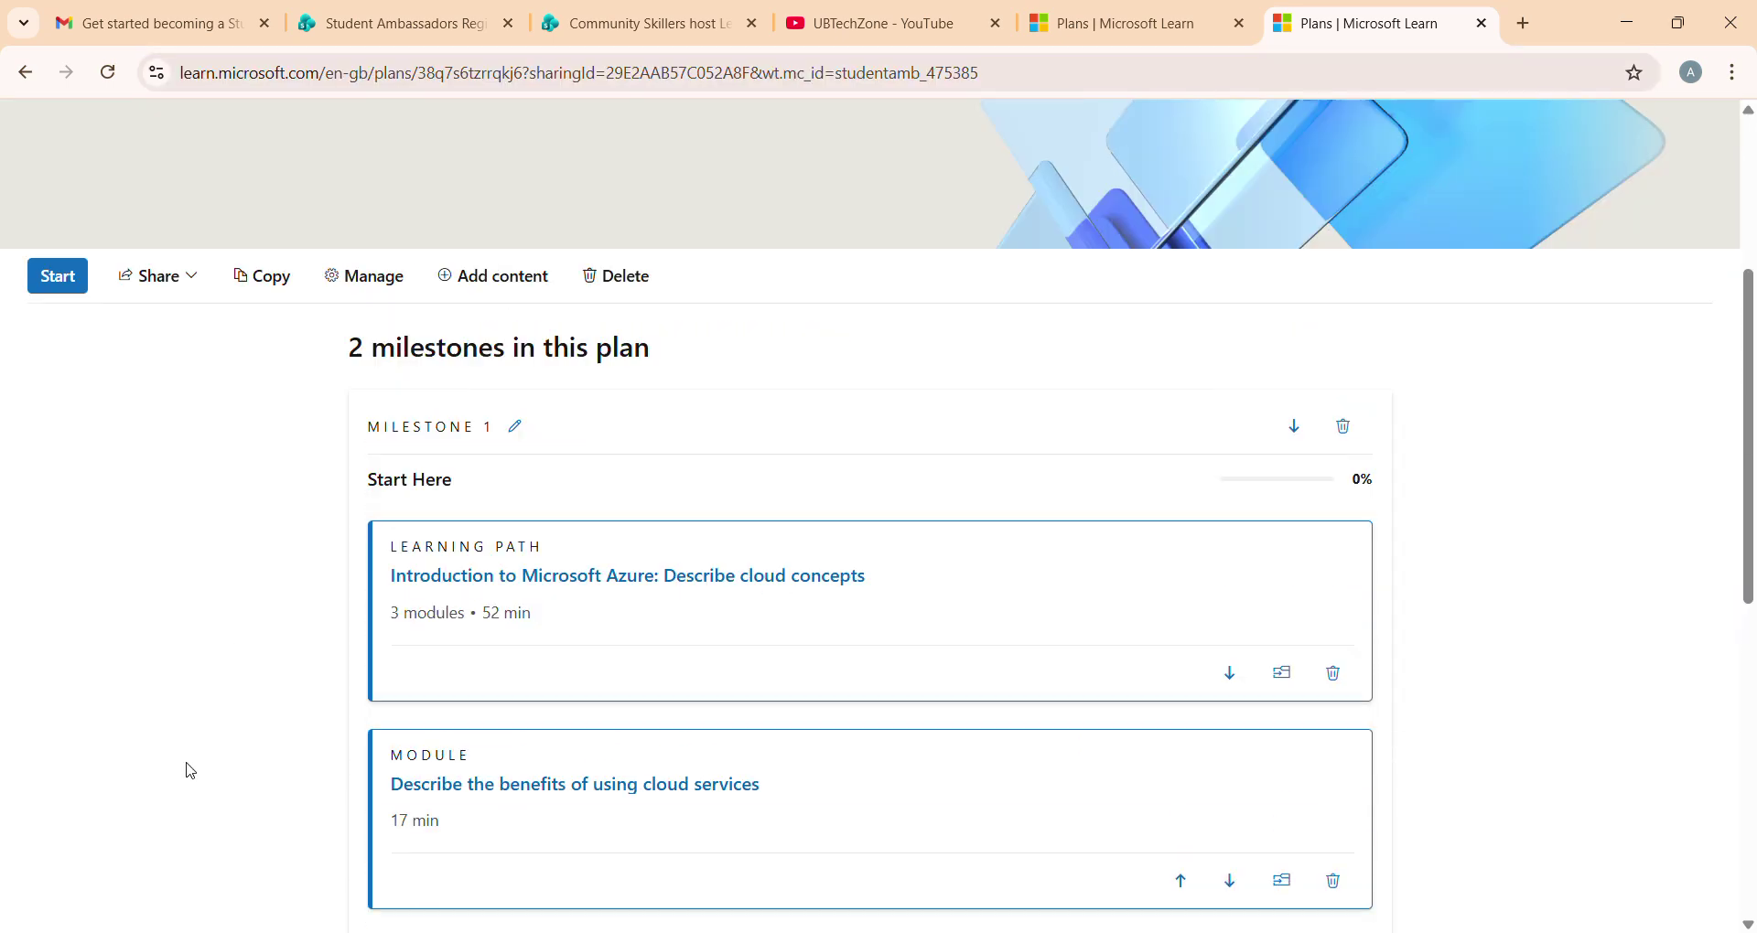
pyautogui.scroll(-4, 467, 765)
pyautogui.scroll(8, 471, 767)
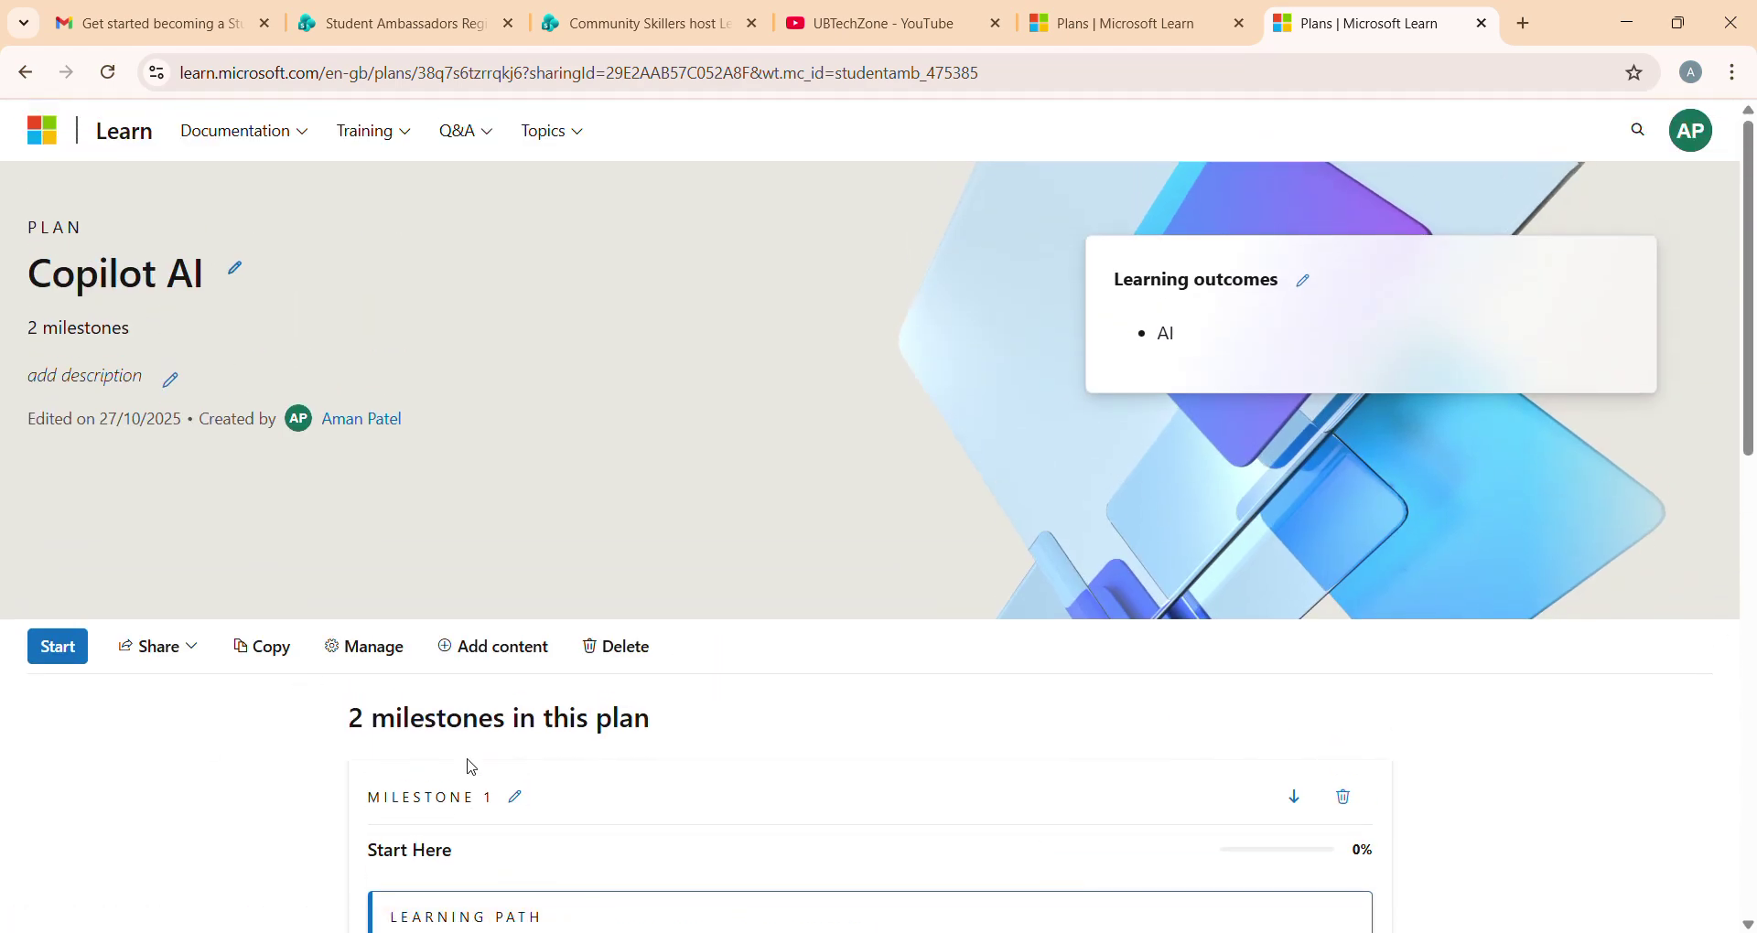